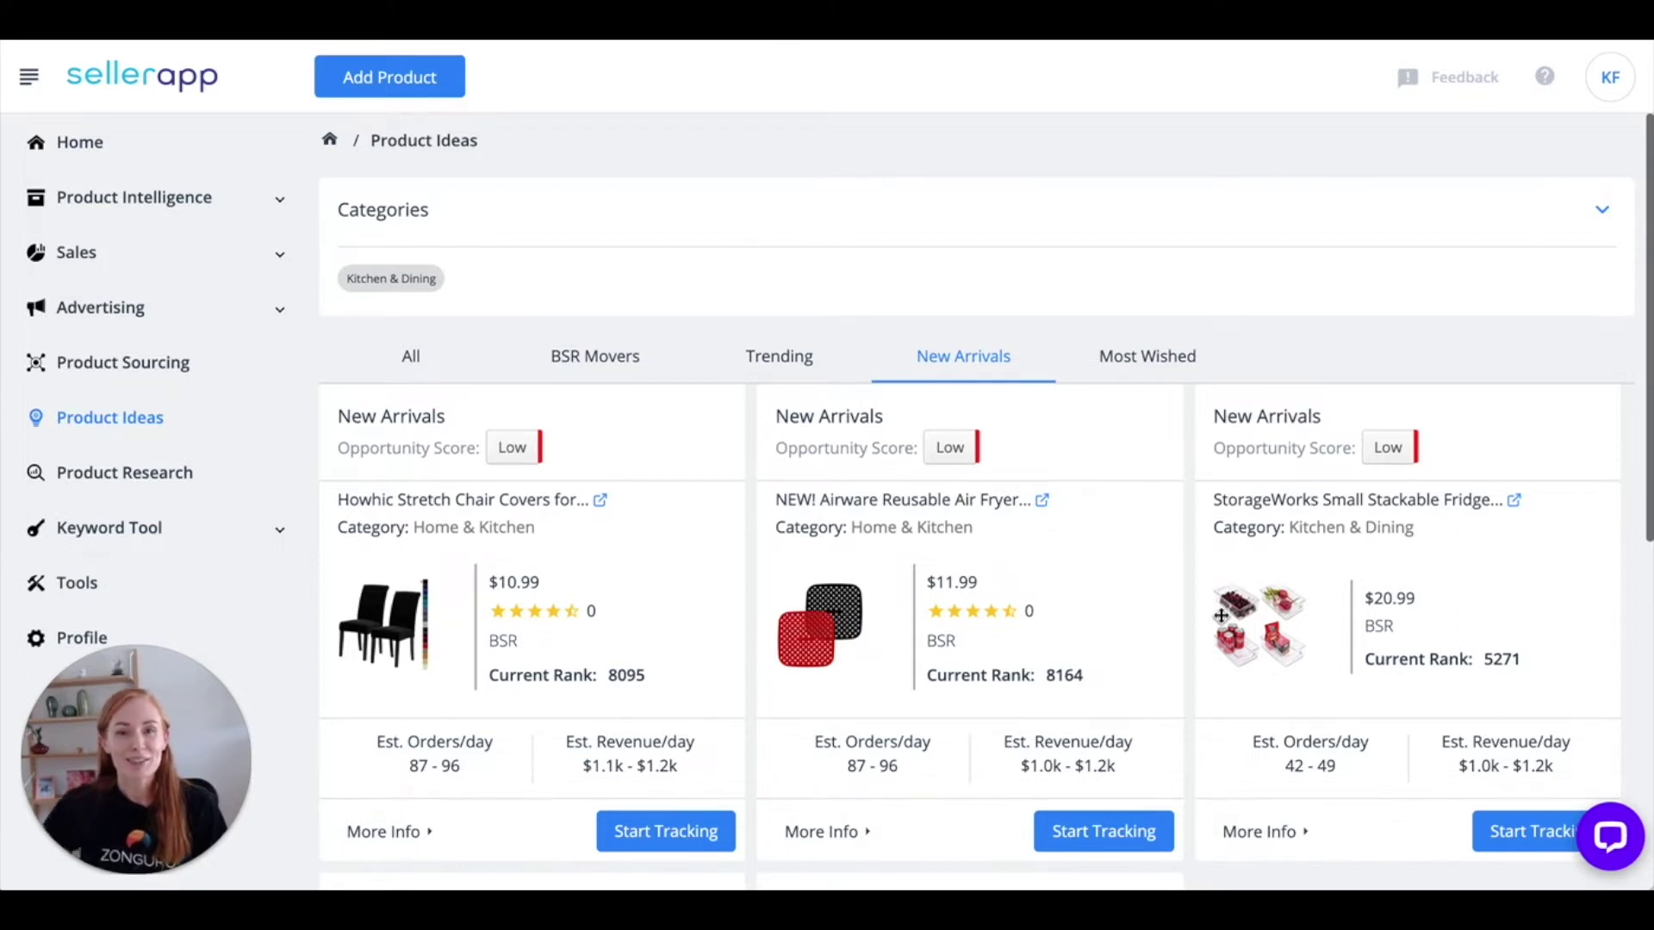
Show the Trending product ideas for Kitchen & Dining and inspect the opportunity score breakdown of the Contigo water bottle
scroll(790, 389, down, 1)
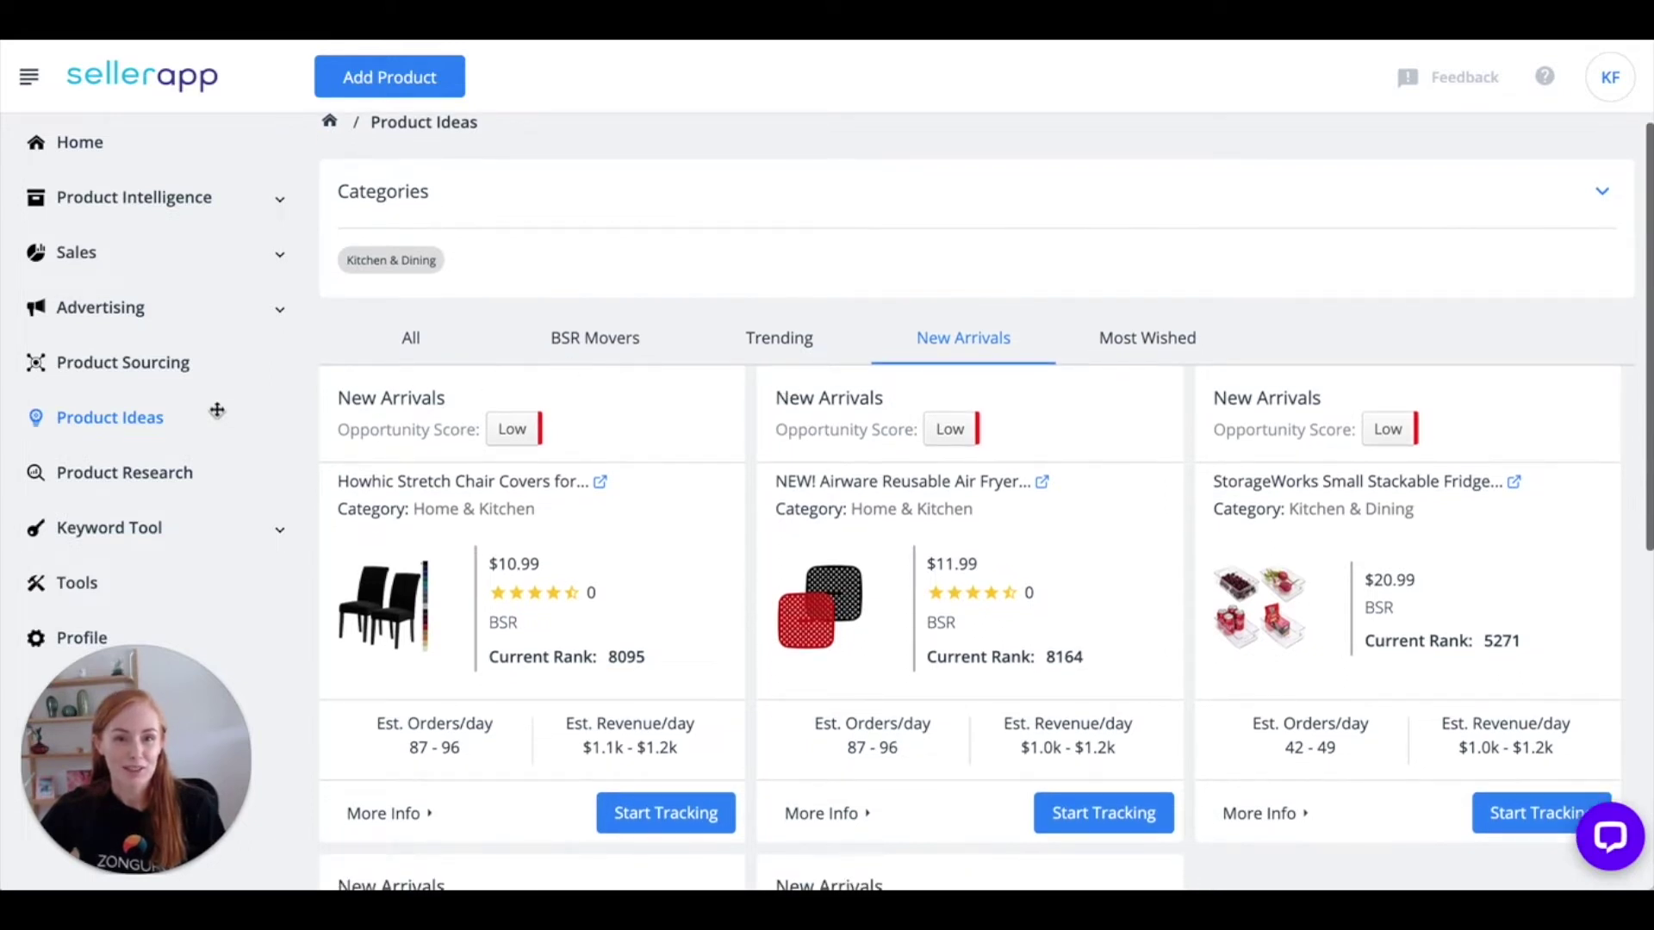
scroll(575, 395, down, 1)
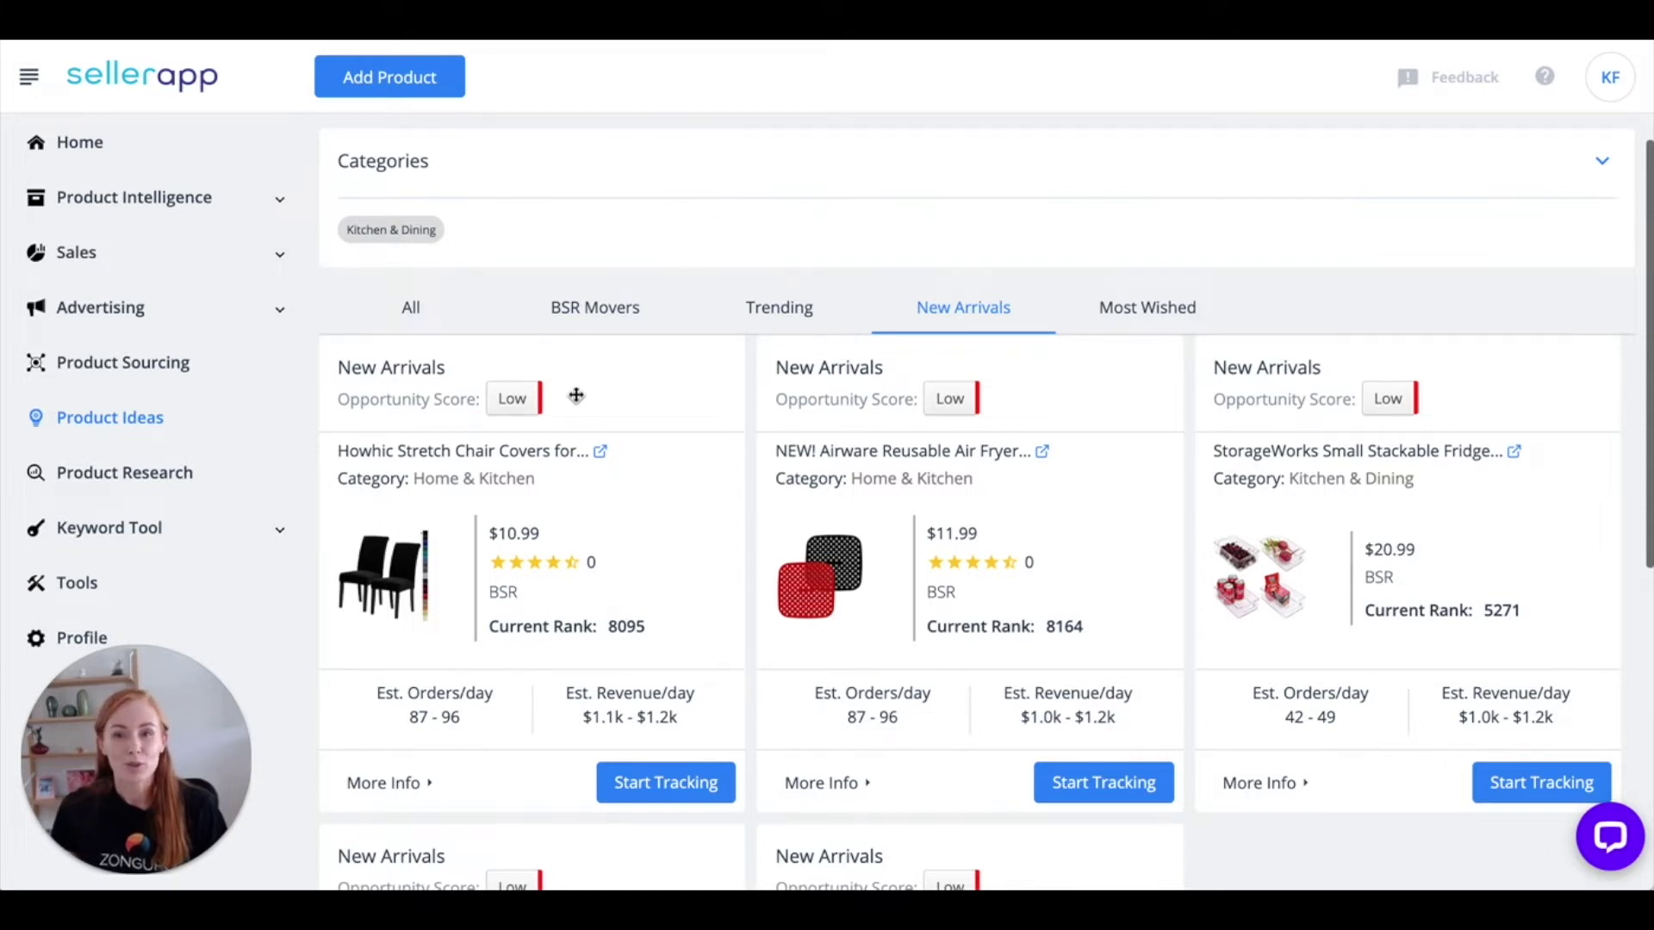
click(782, 310)
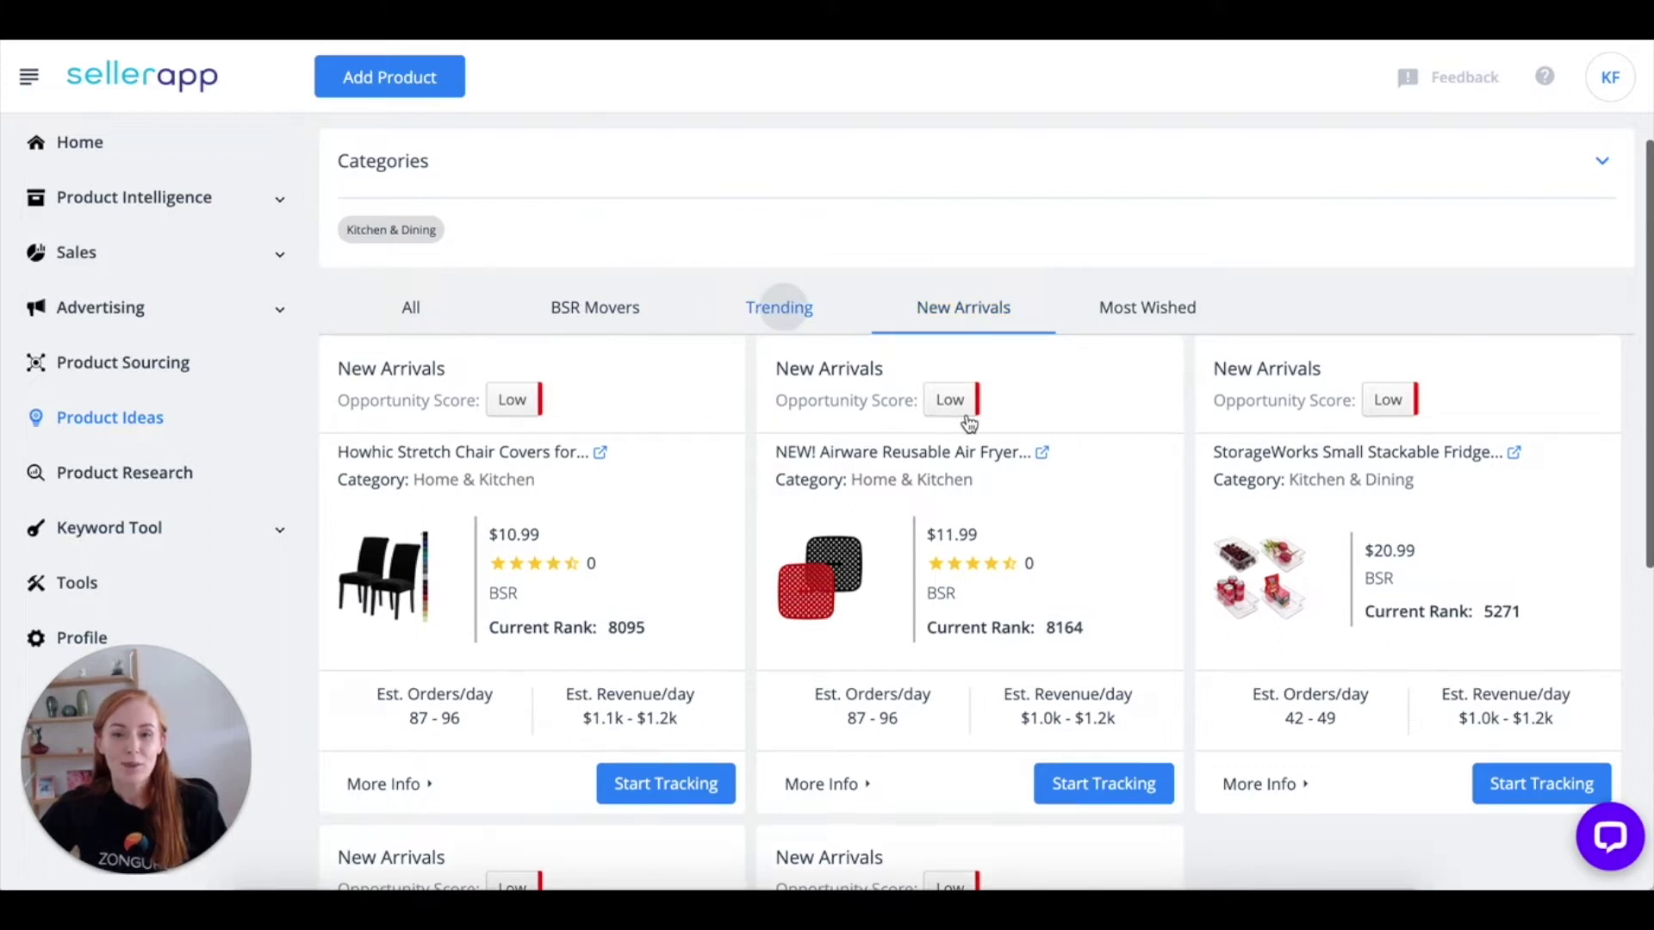
mouse_move(968, 418)
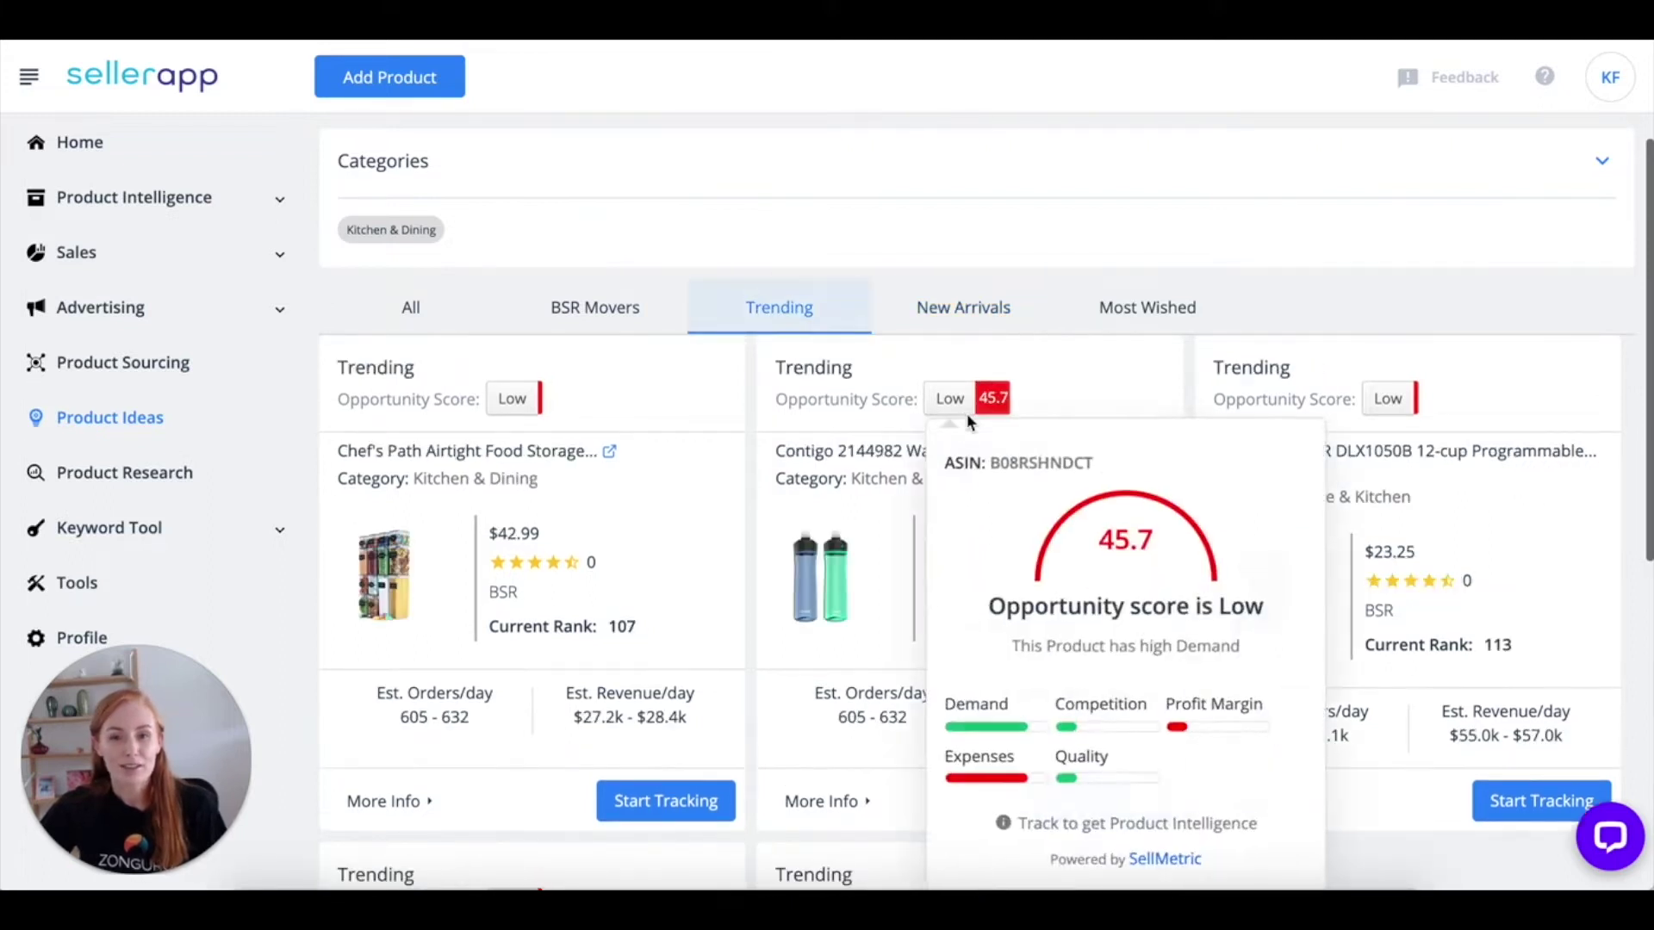
scroll(966, 413, down, 2)
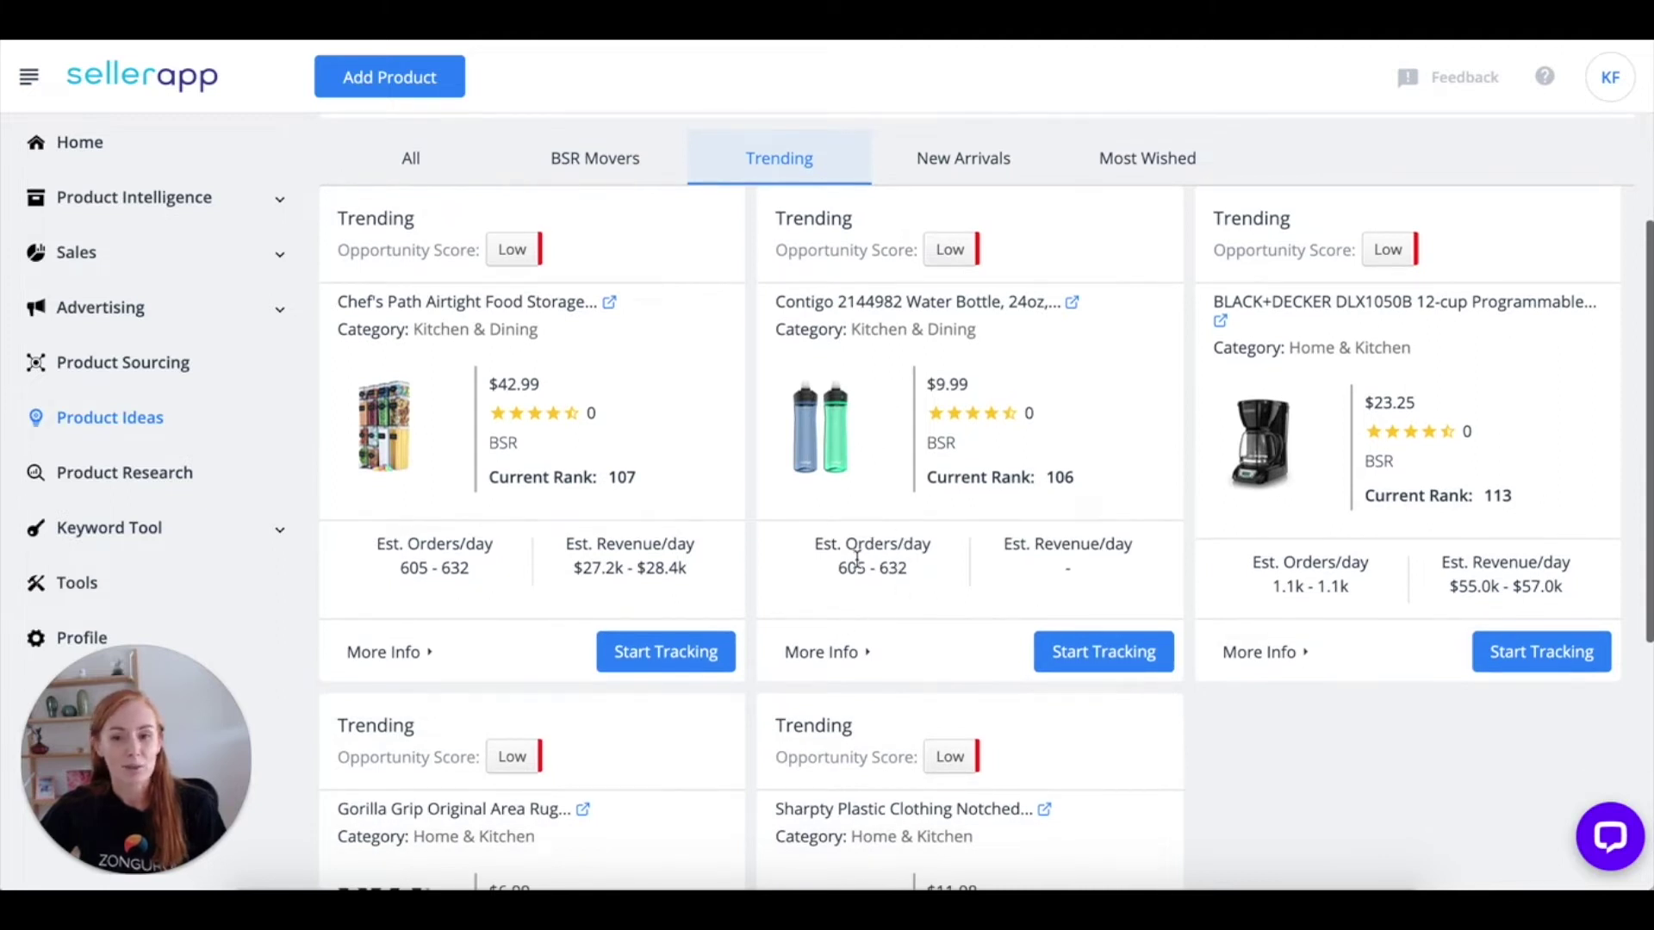
Open Product Research, select the Baby category and set the minimum price to 25
click(136, 476)
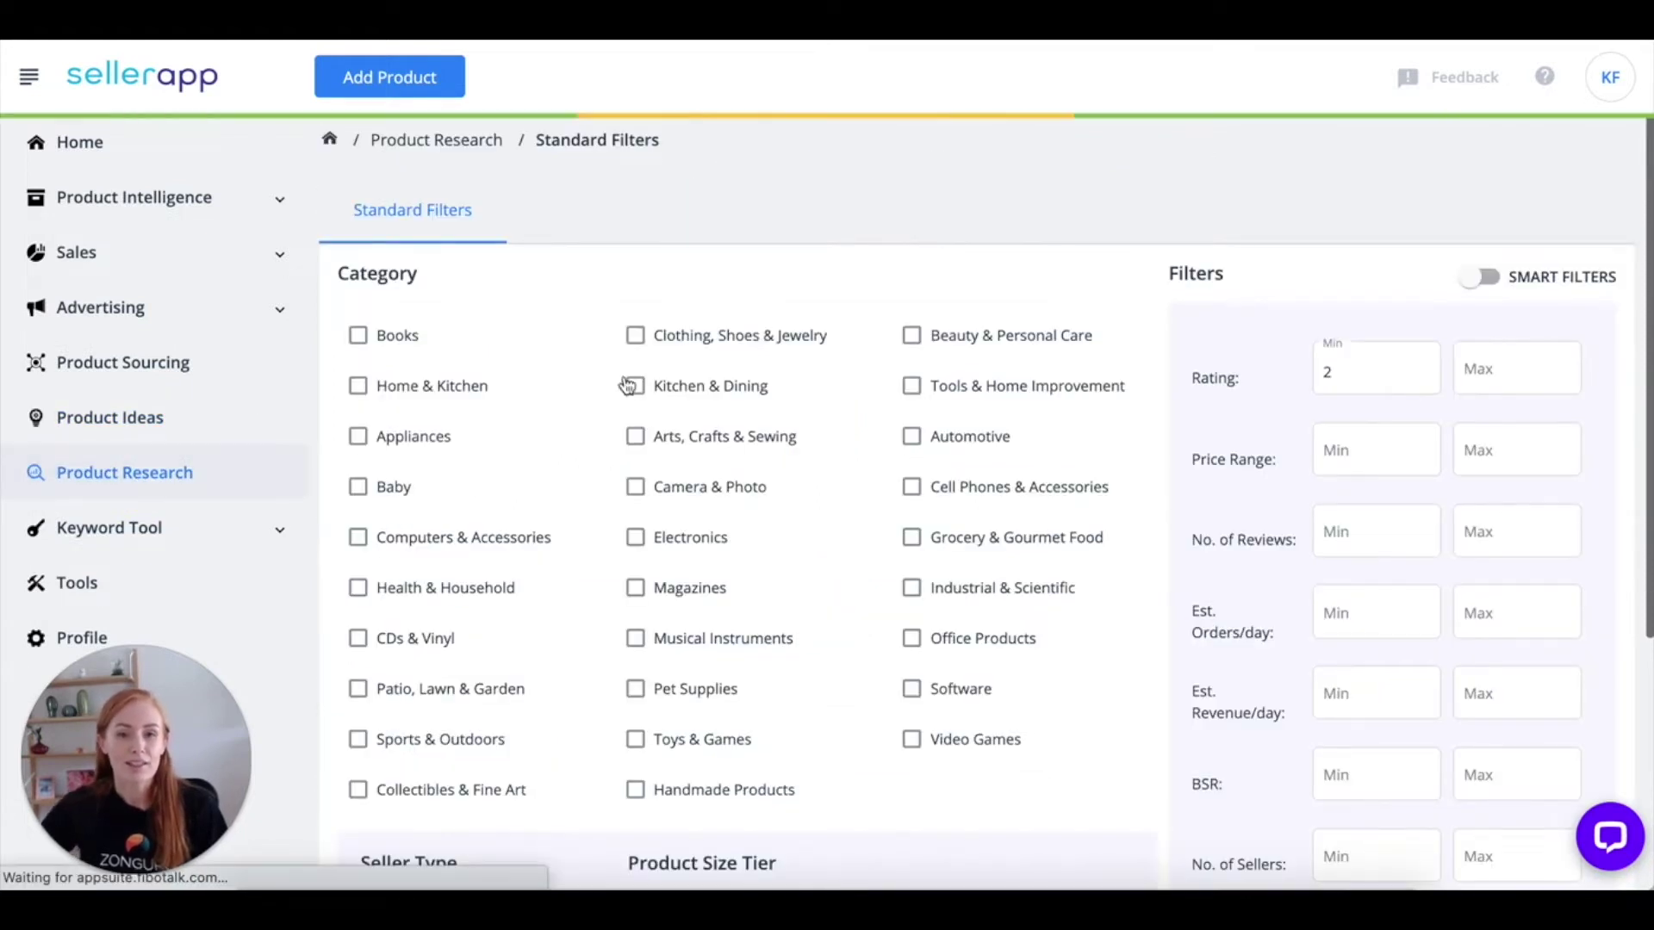
scroll(952, 397, down, 1)
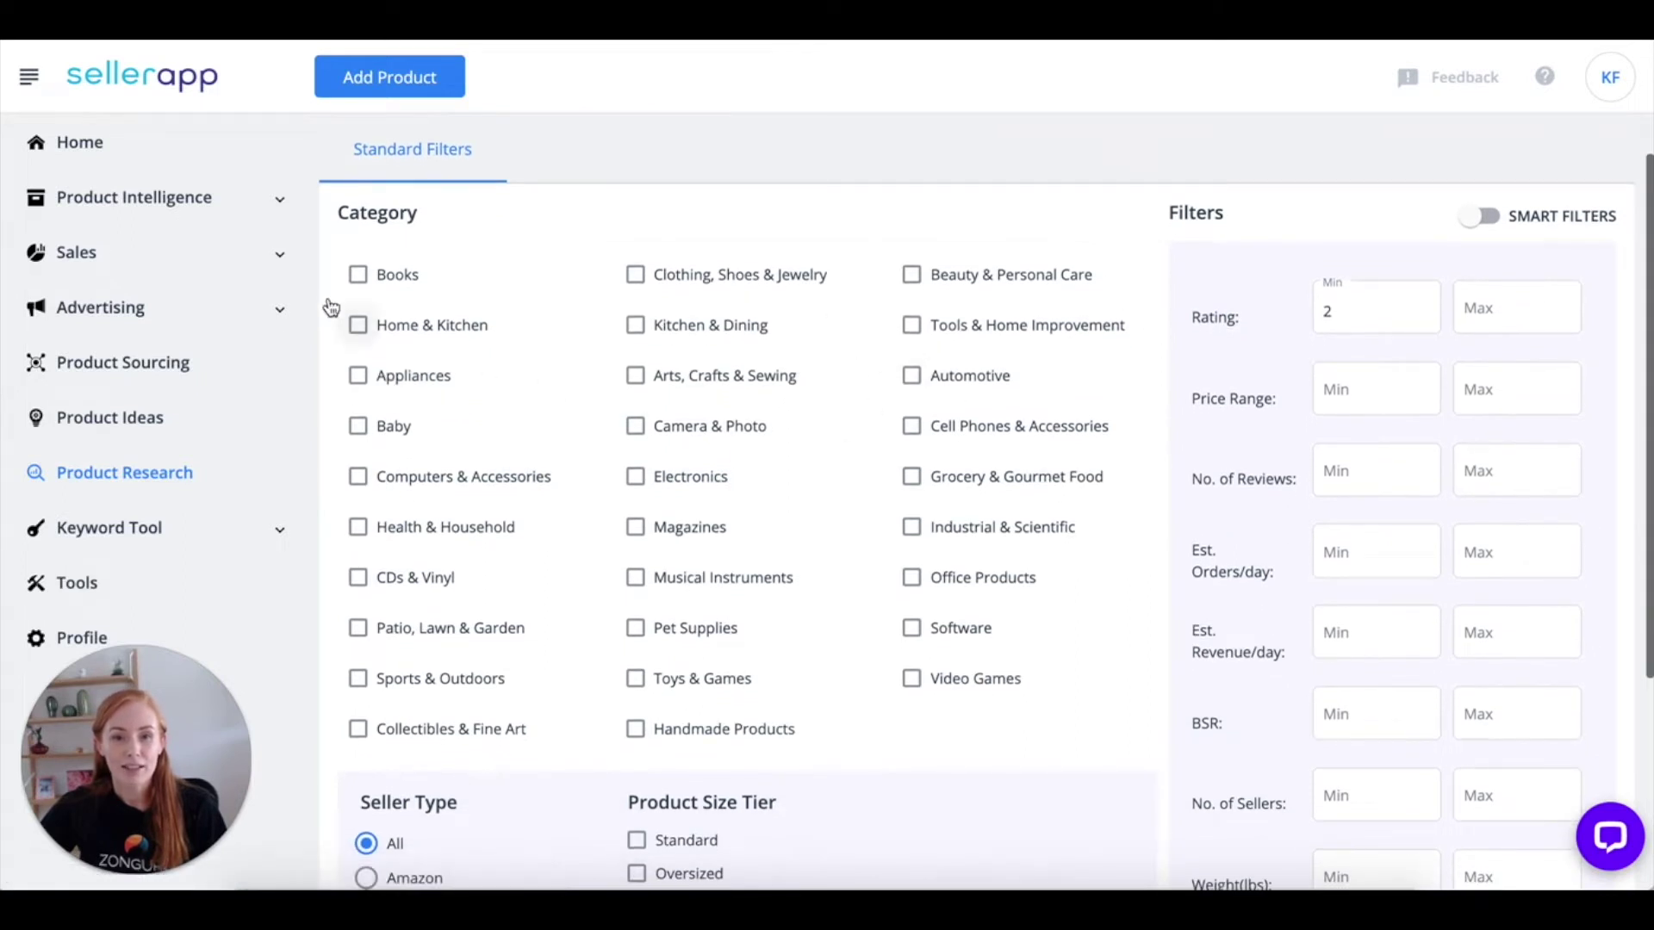
click(359, 426)
click(1357, 392)
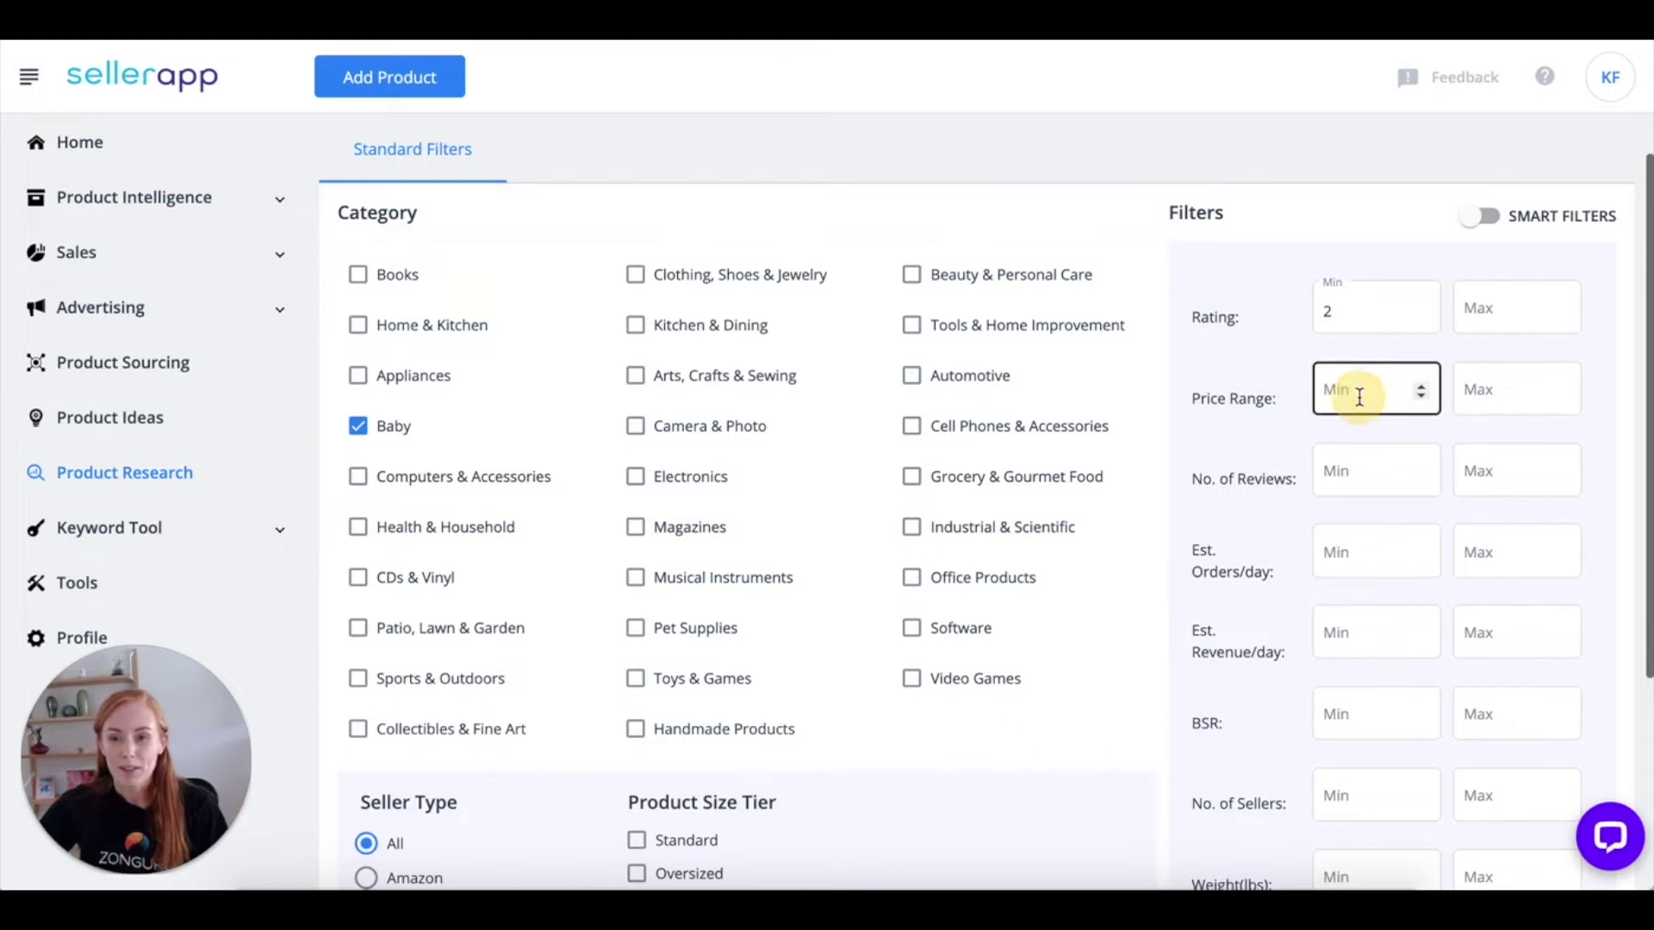
text(25)
Restrict the product size tier to Standard and run the product search
scroll(1312, 362, down, 1)
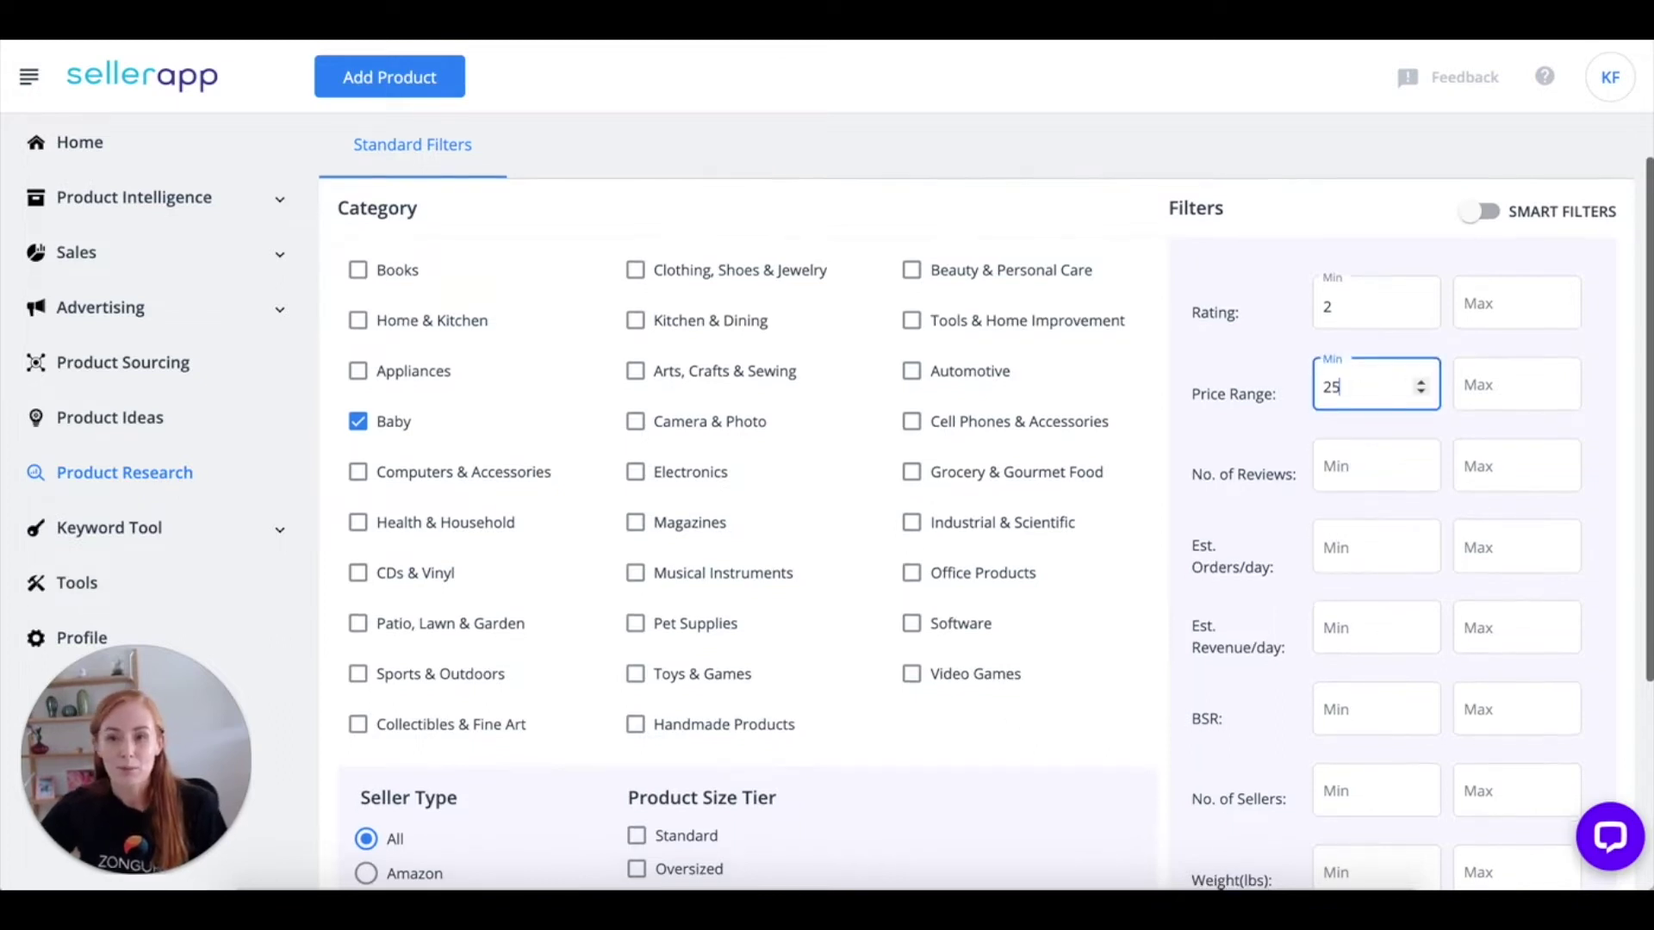
scroll(1263, 517, down, 1)
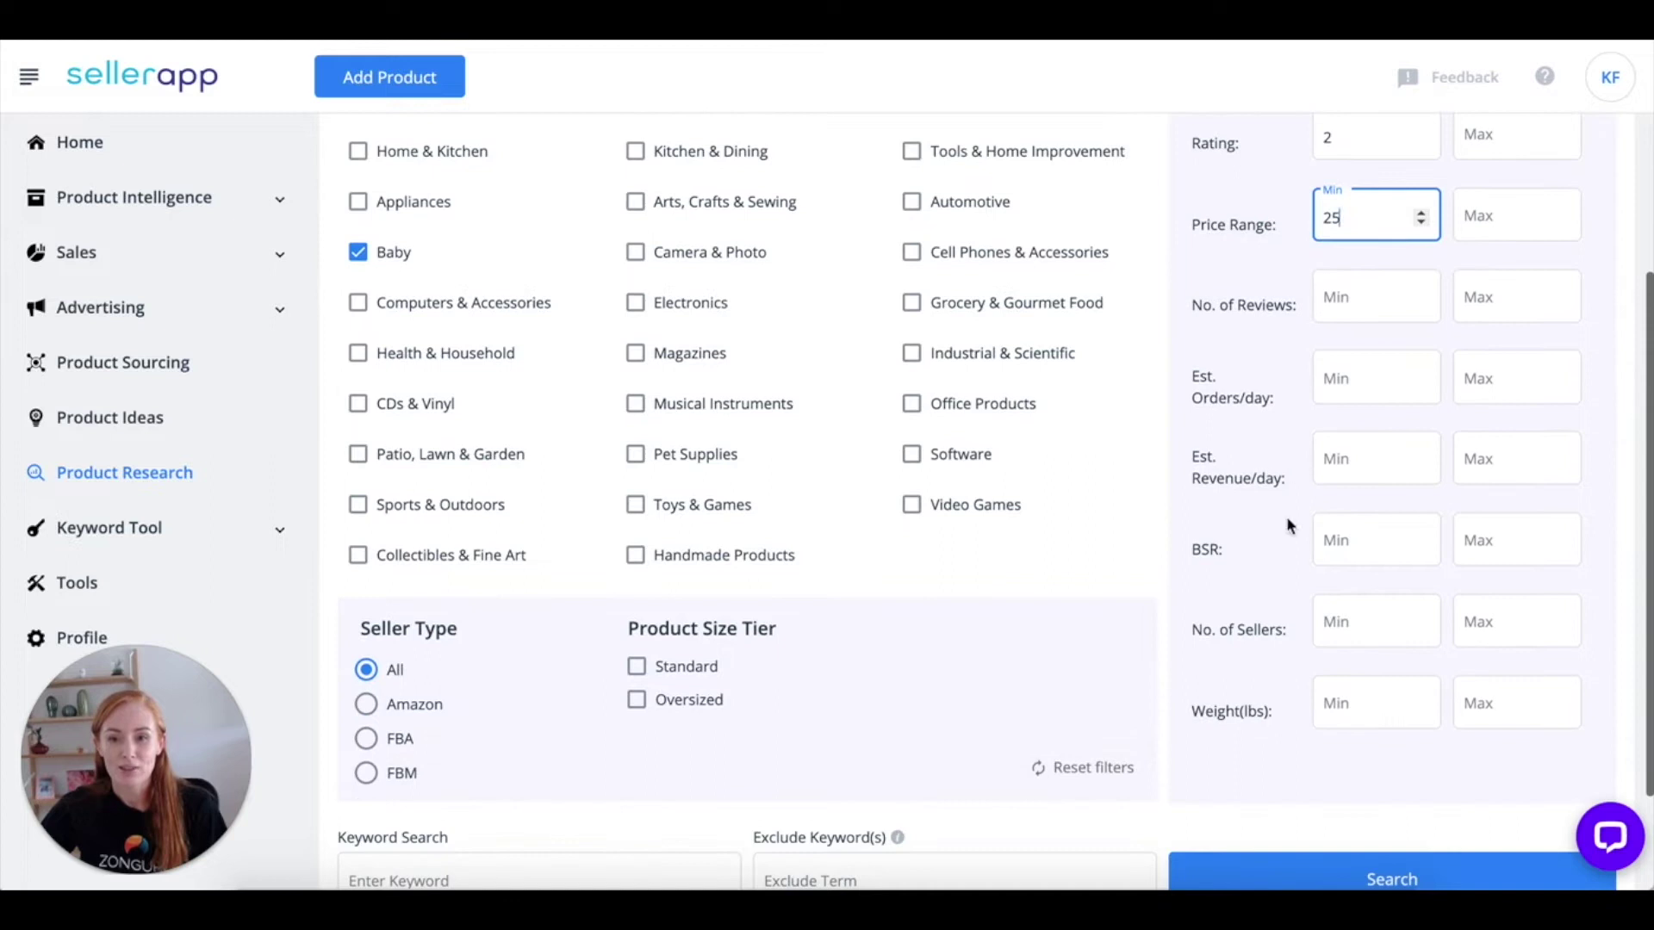
scroll(1311, 600, down, 1)
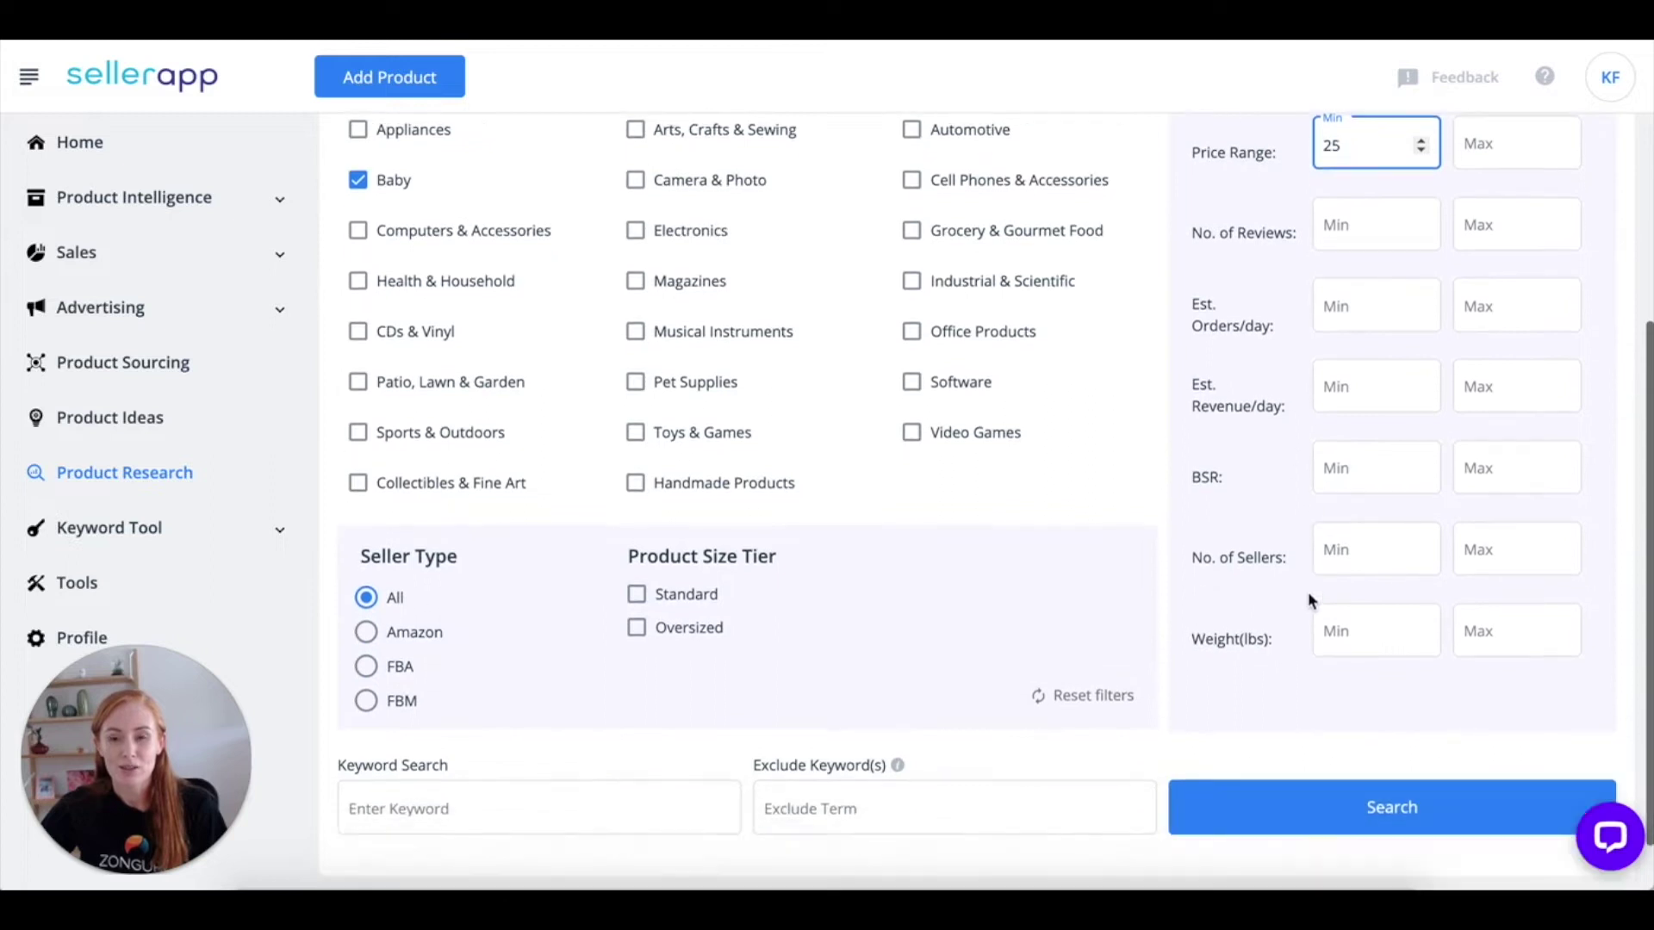
click(638, 594)
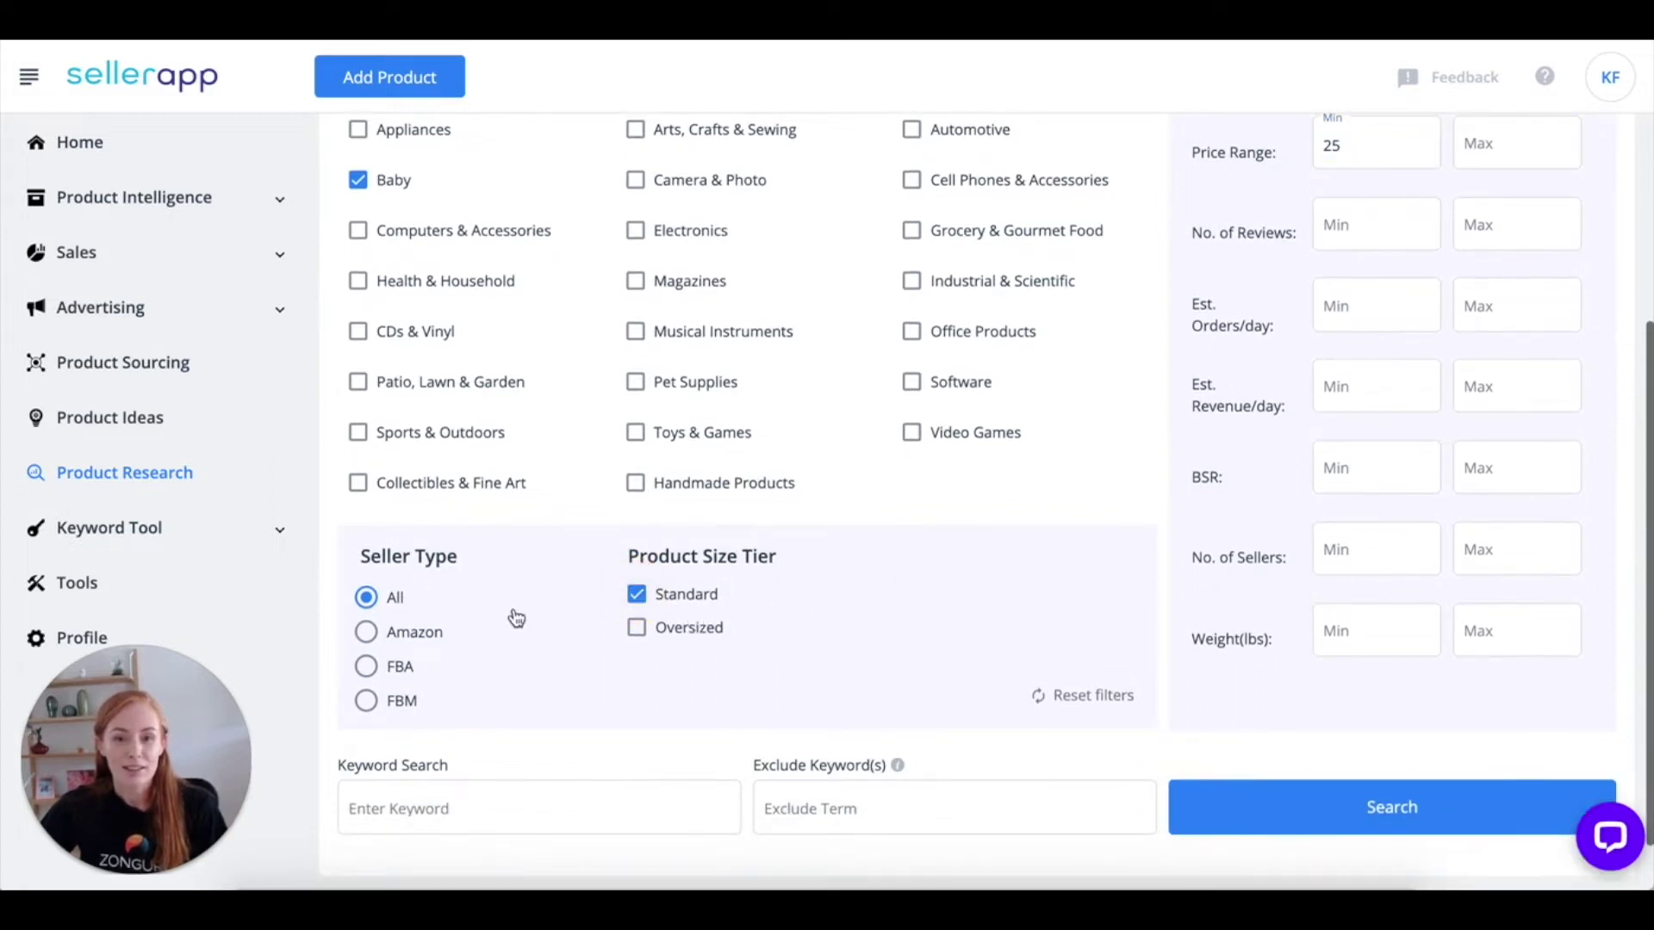
click(1300, 805)
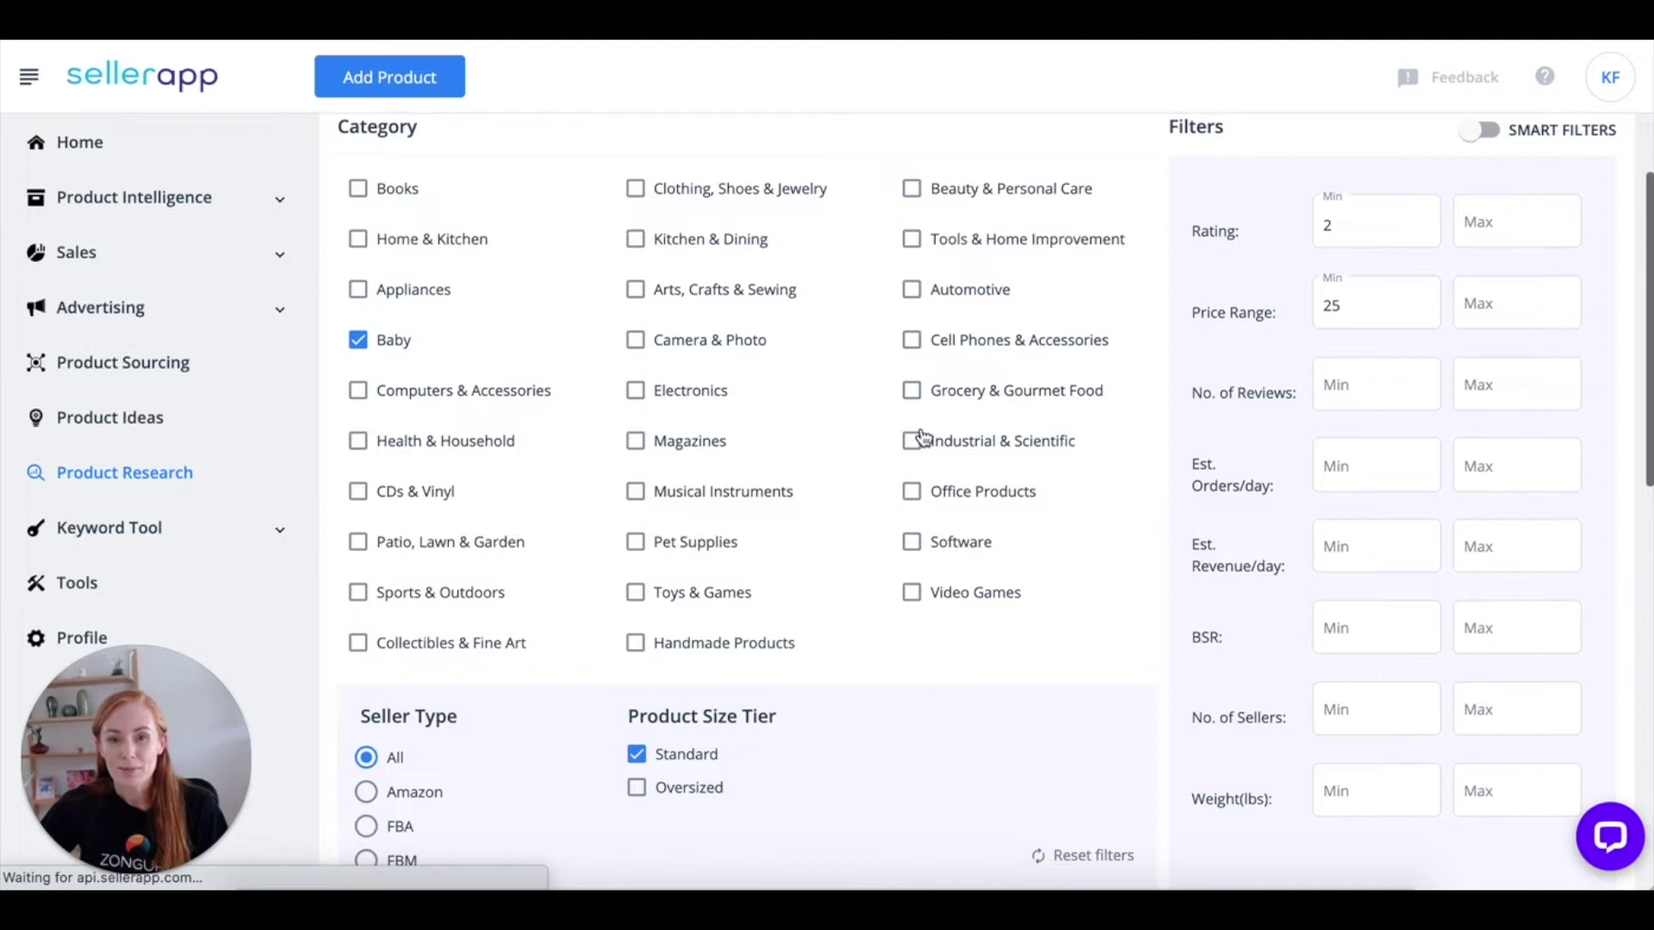
Examine the product search results and compare their prices with the filters that were set
scroll(921, 437, up, 1)
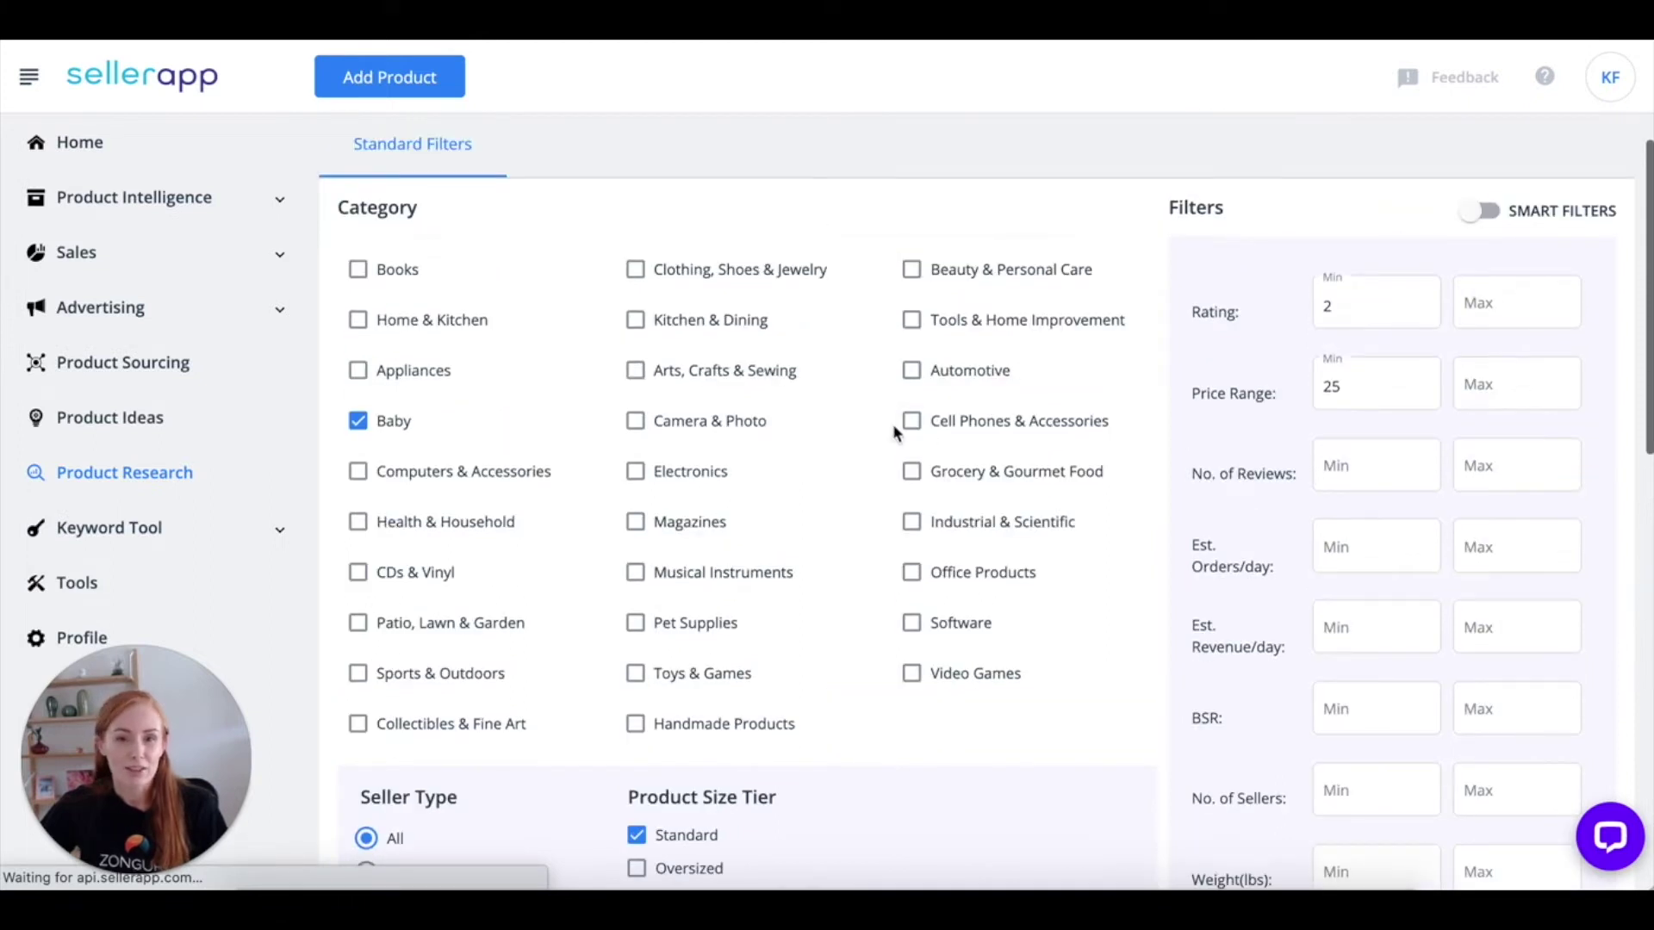
scroll(892, 423, down, 6)
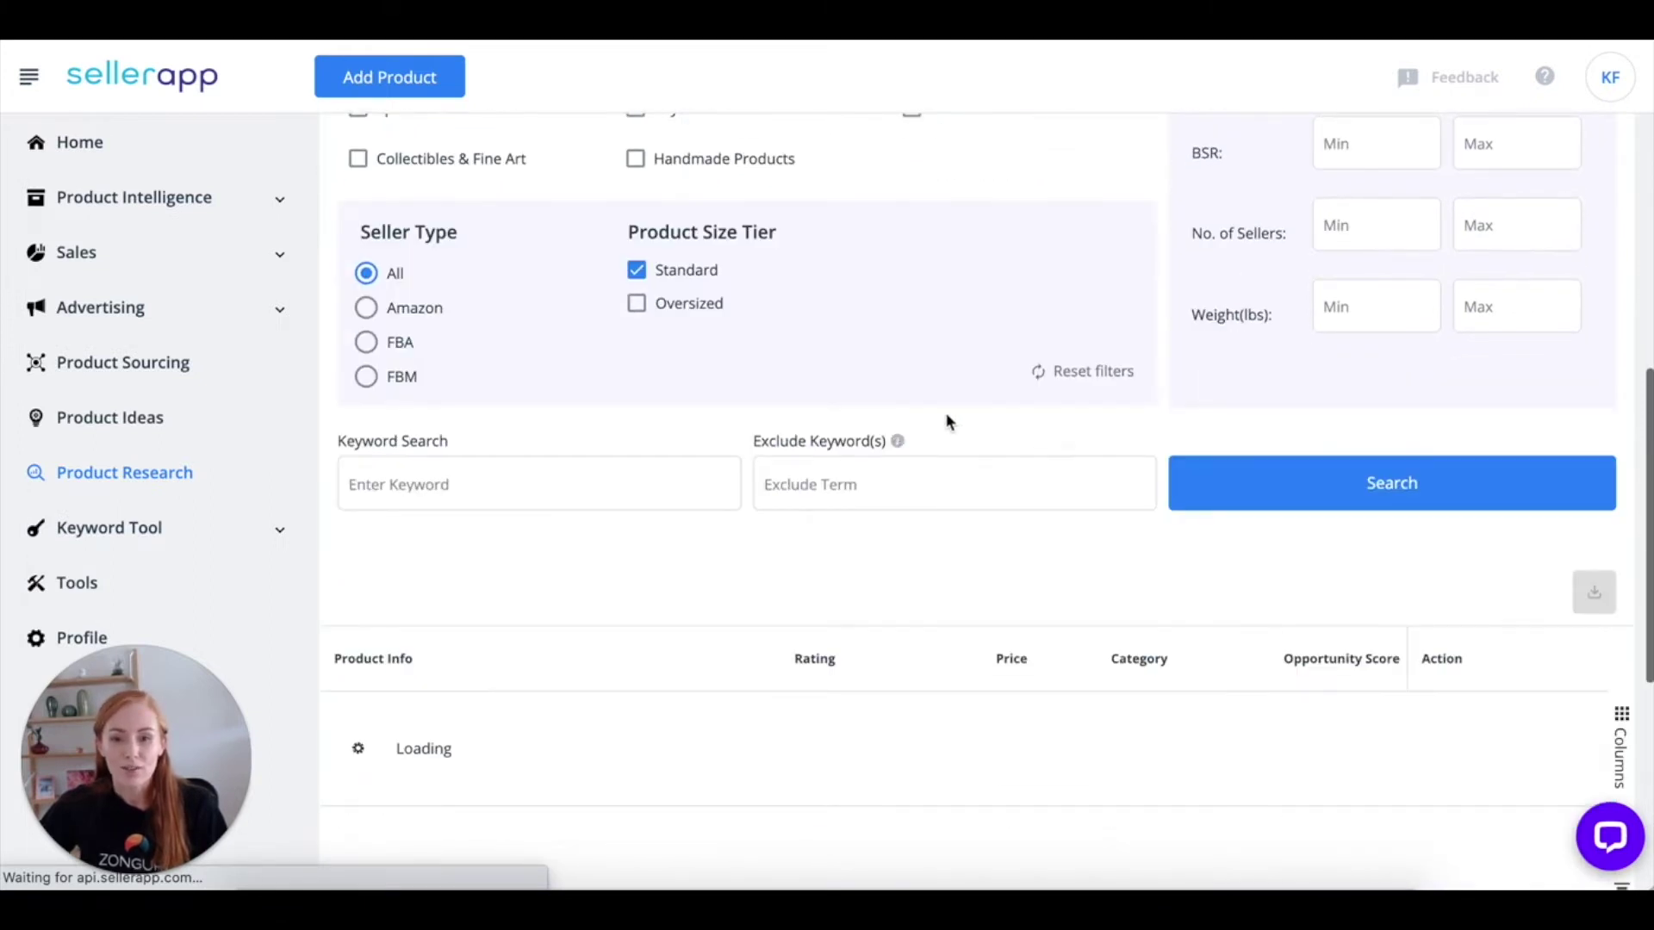
scroll(947, 422, down, 2)
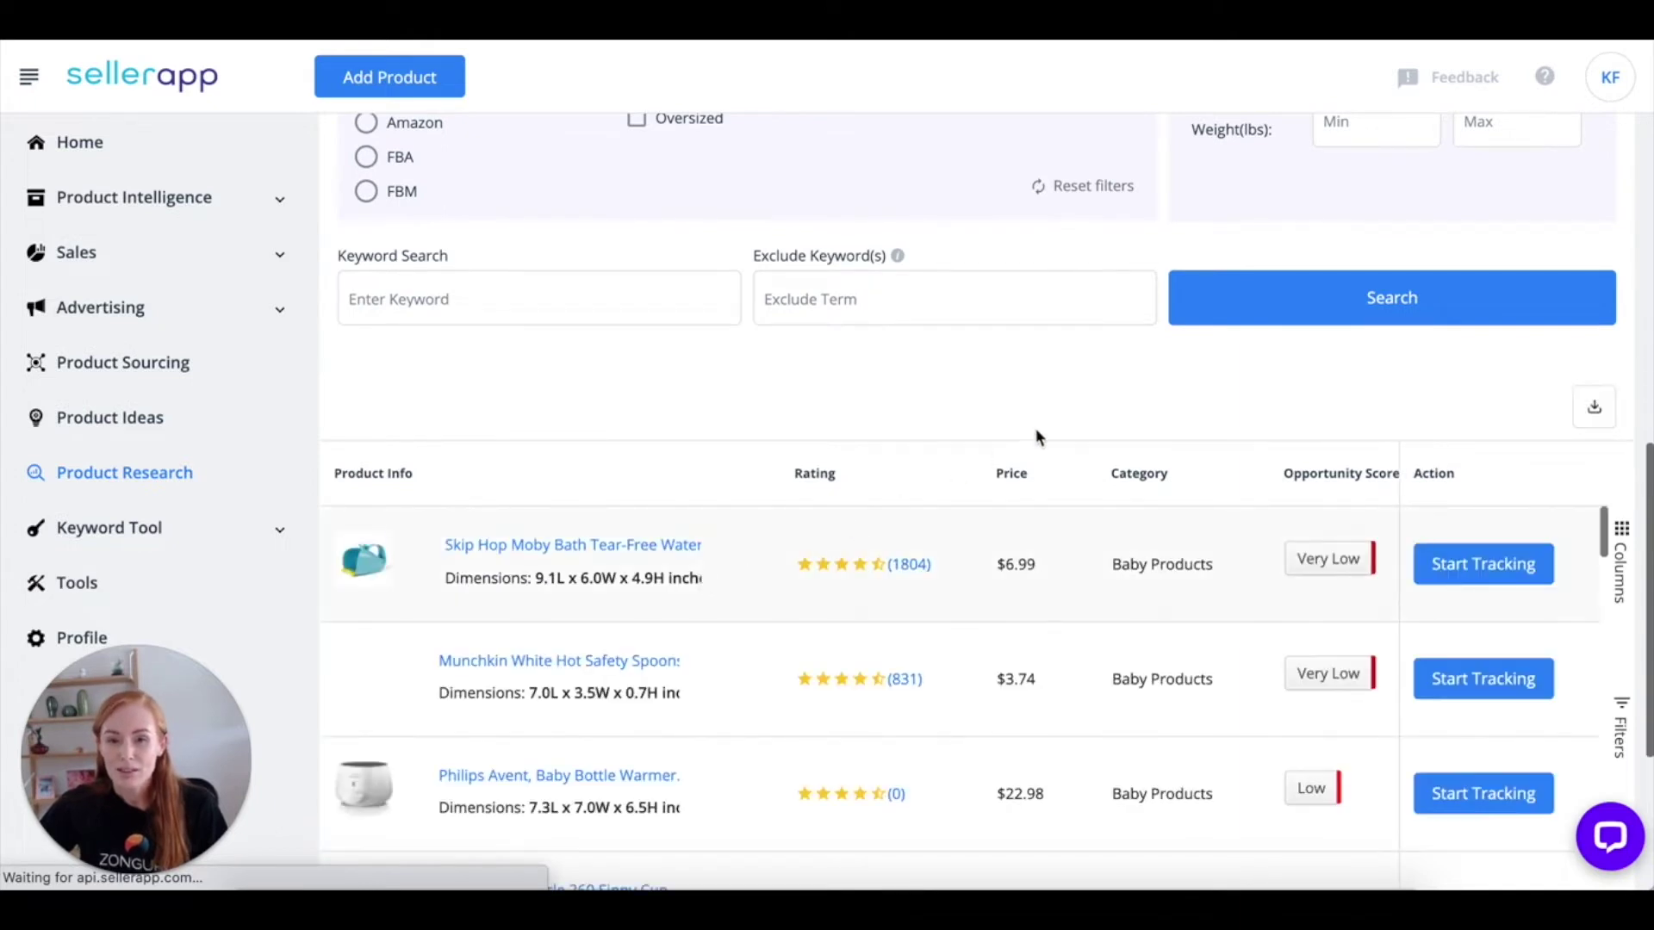
click(1135, 313)
scroll(1179, 284, up, 6)
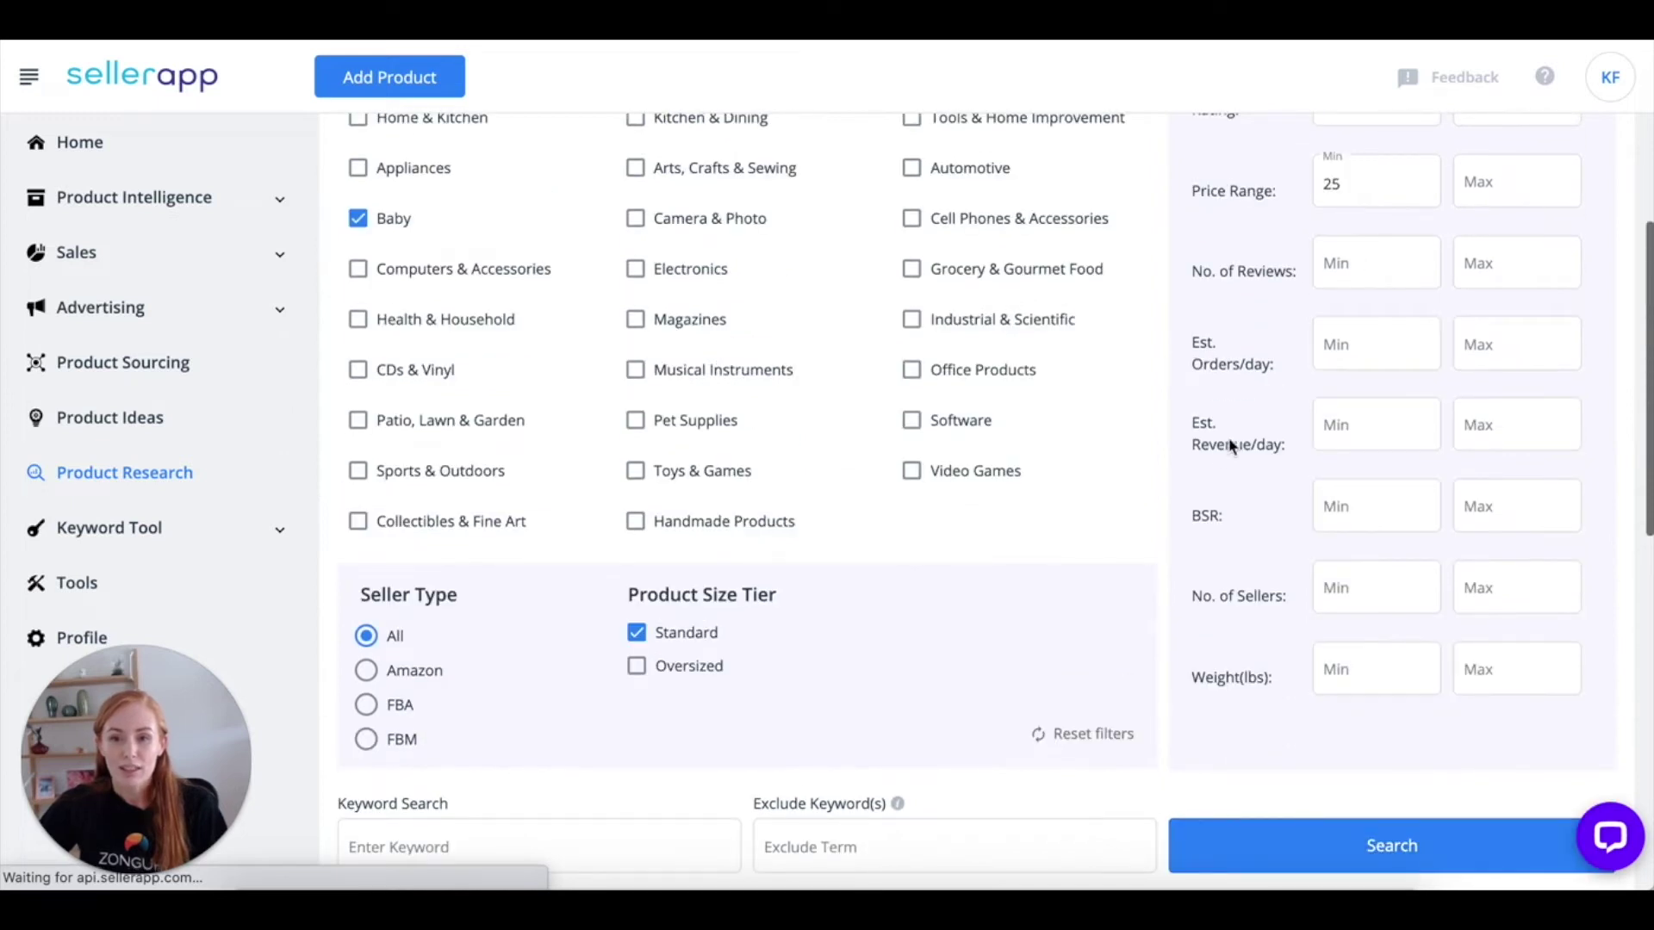
scroll(1004, 527, down, 7)
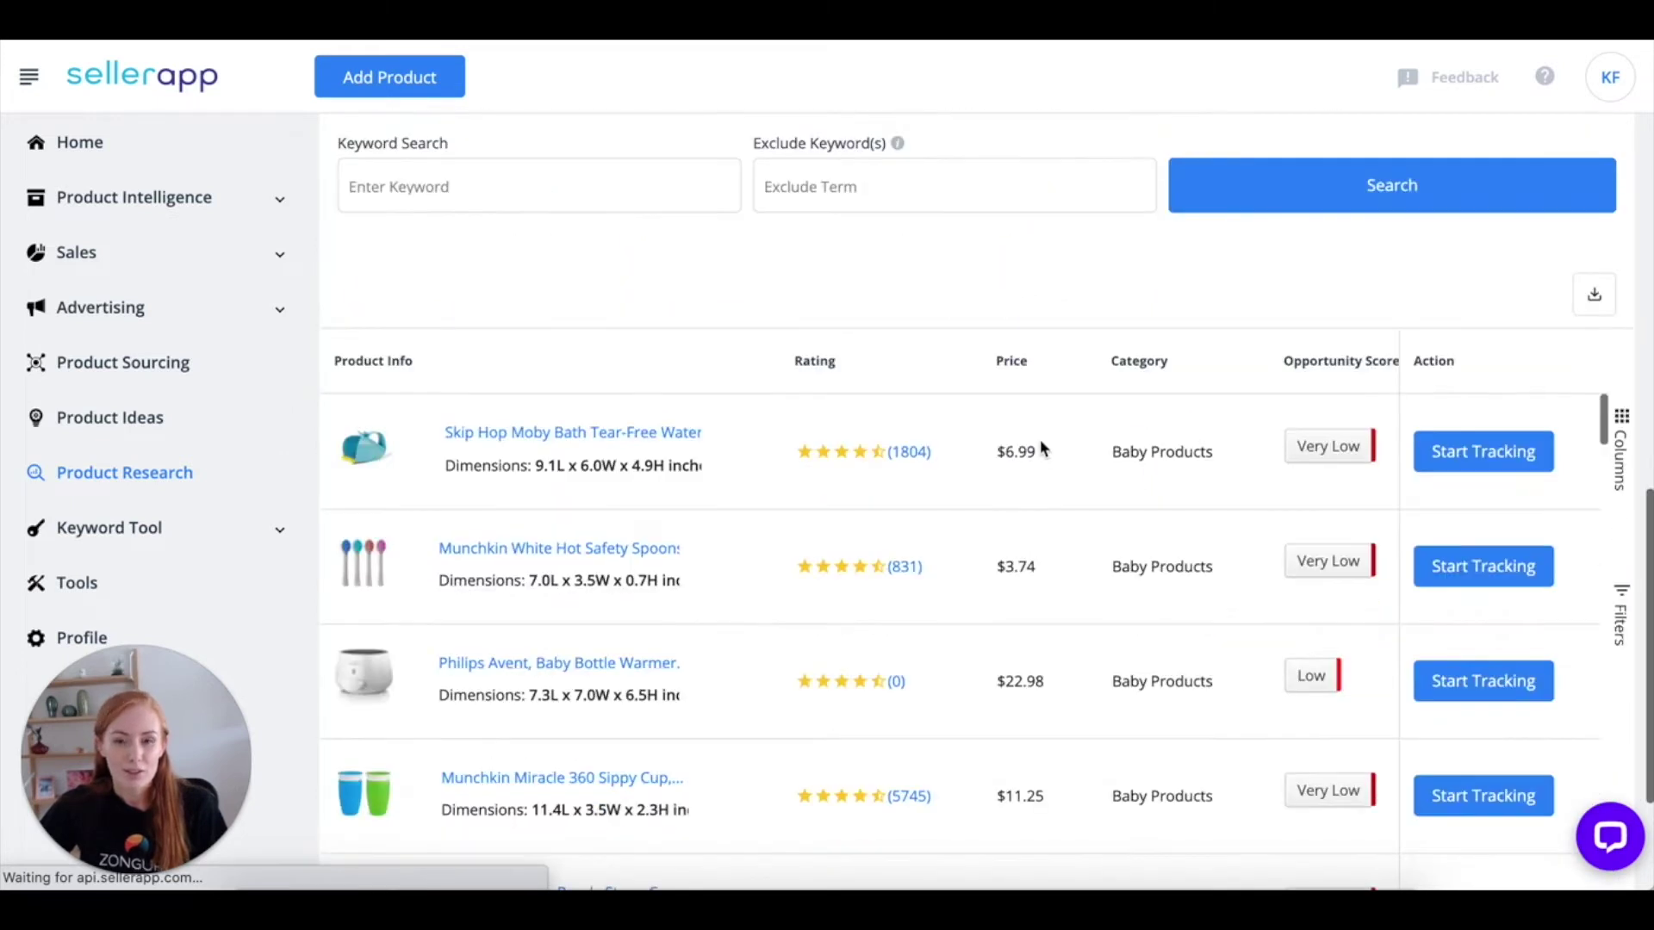
scroll(1008, 495, down, 2)
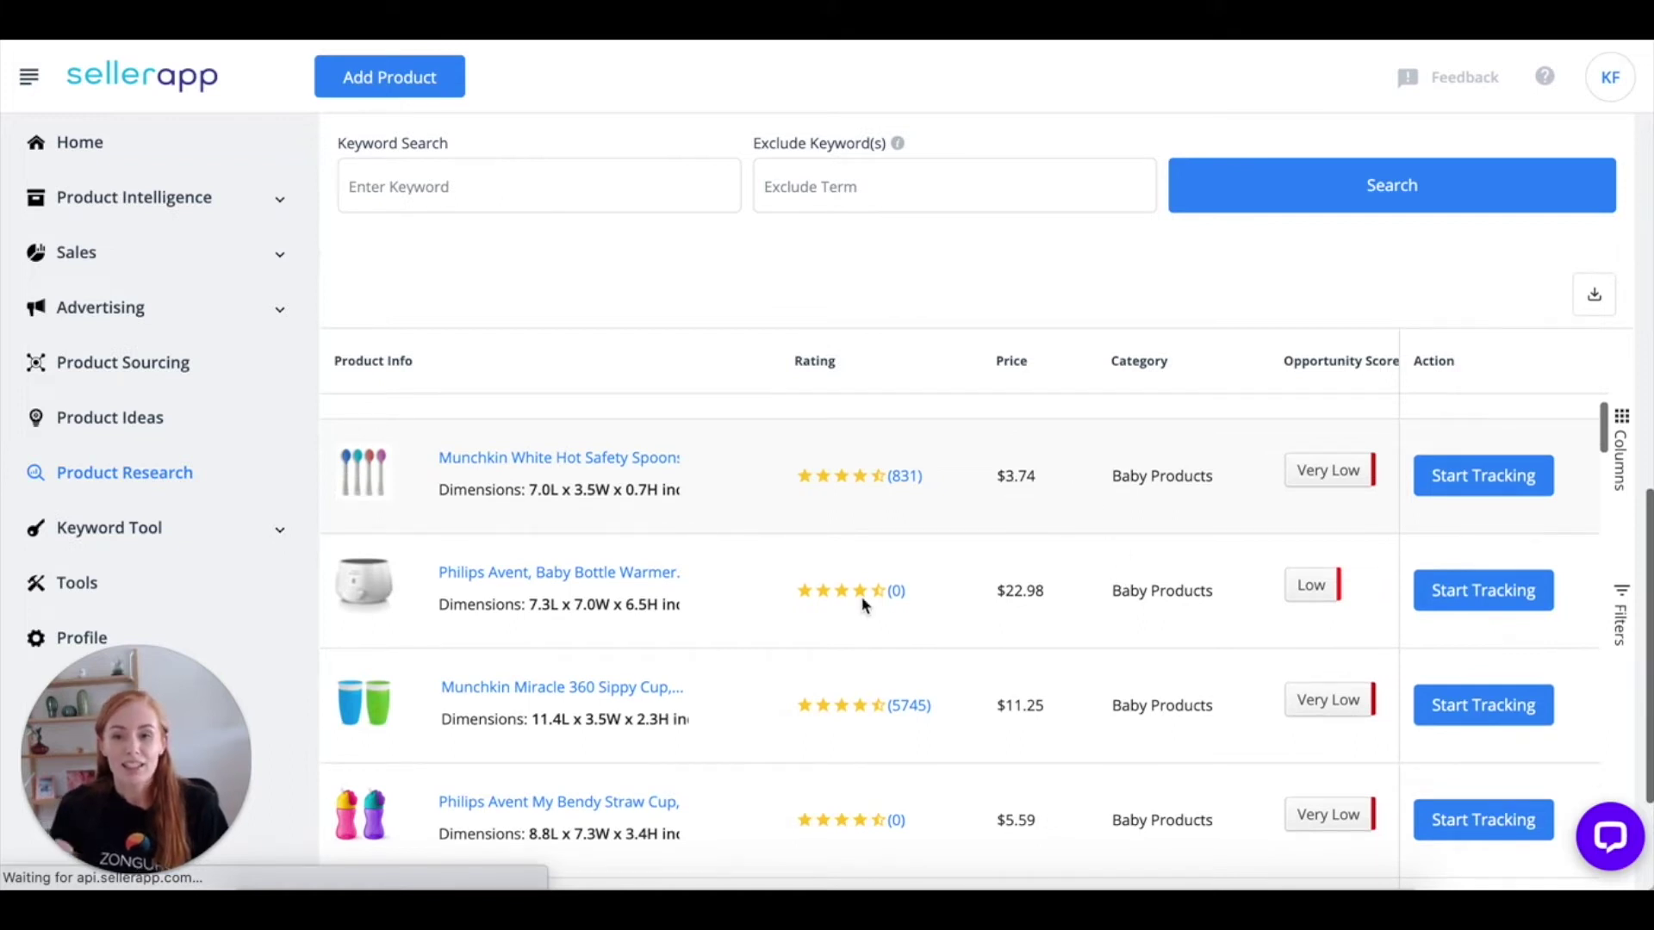
Inspect the opportunity score breakdown of the Munchkin White Hot Safety Spoons
mouse_move(864, 604)
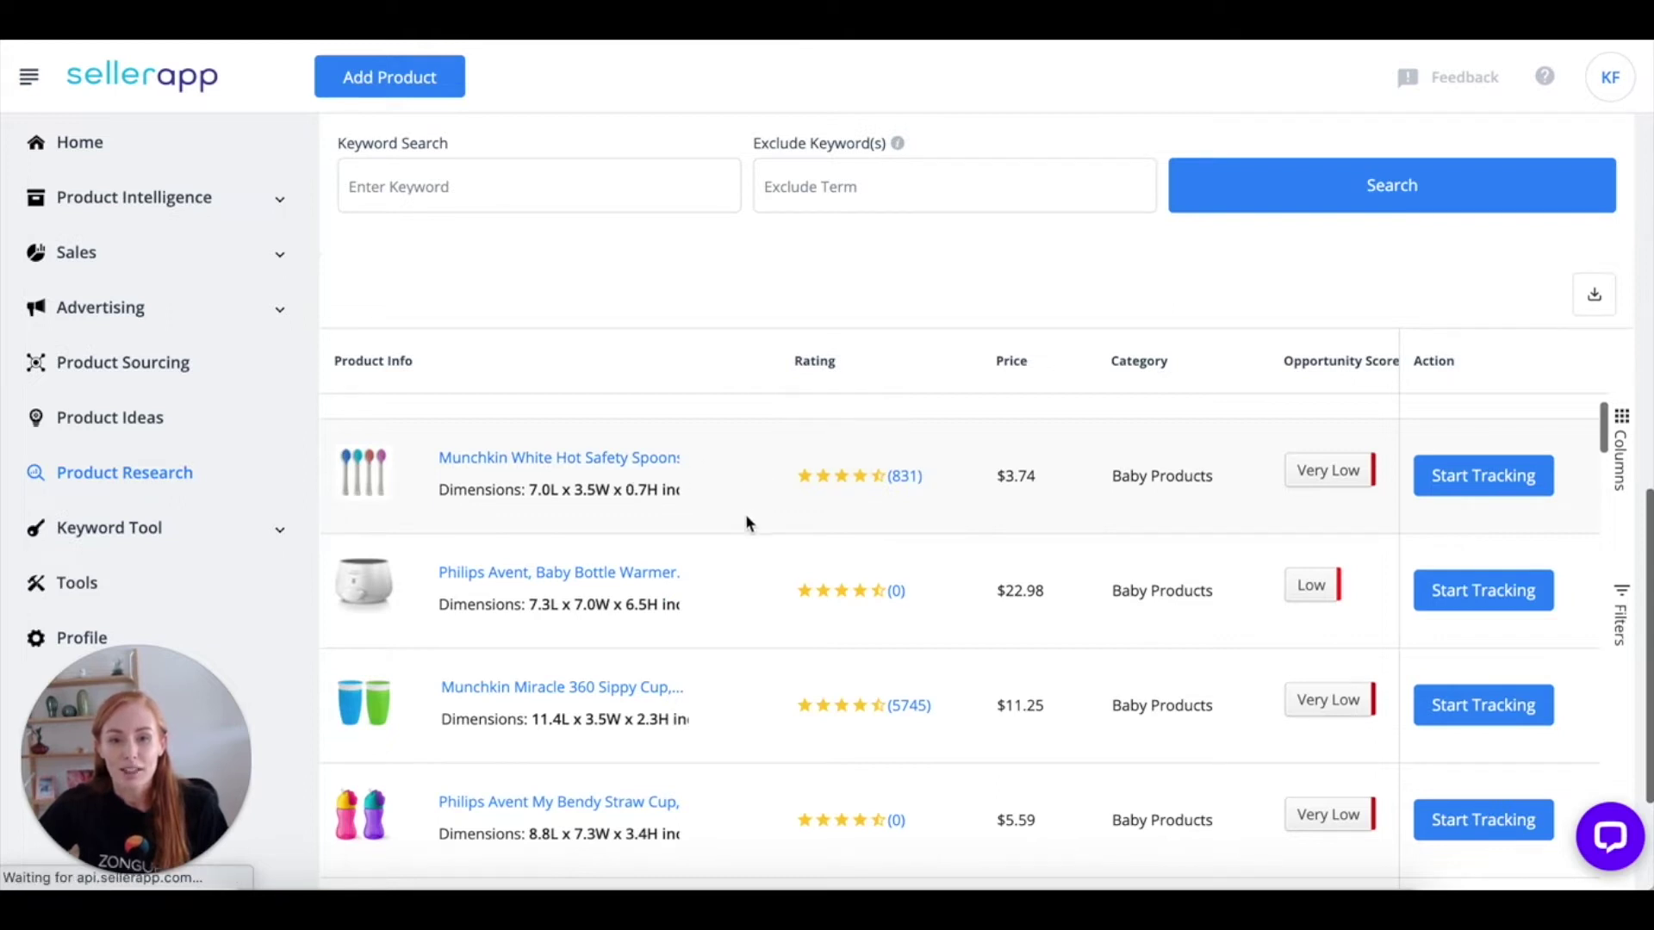
mouse_move(1335, 476)
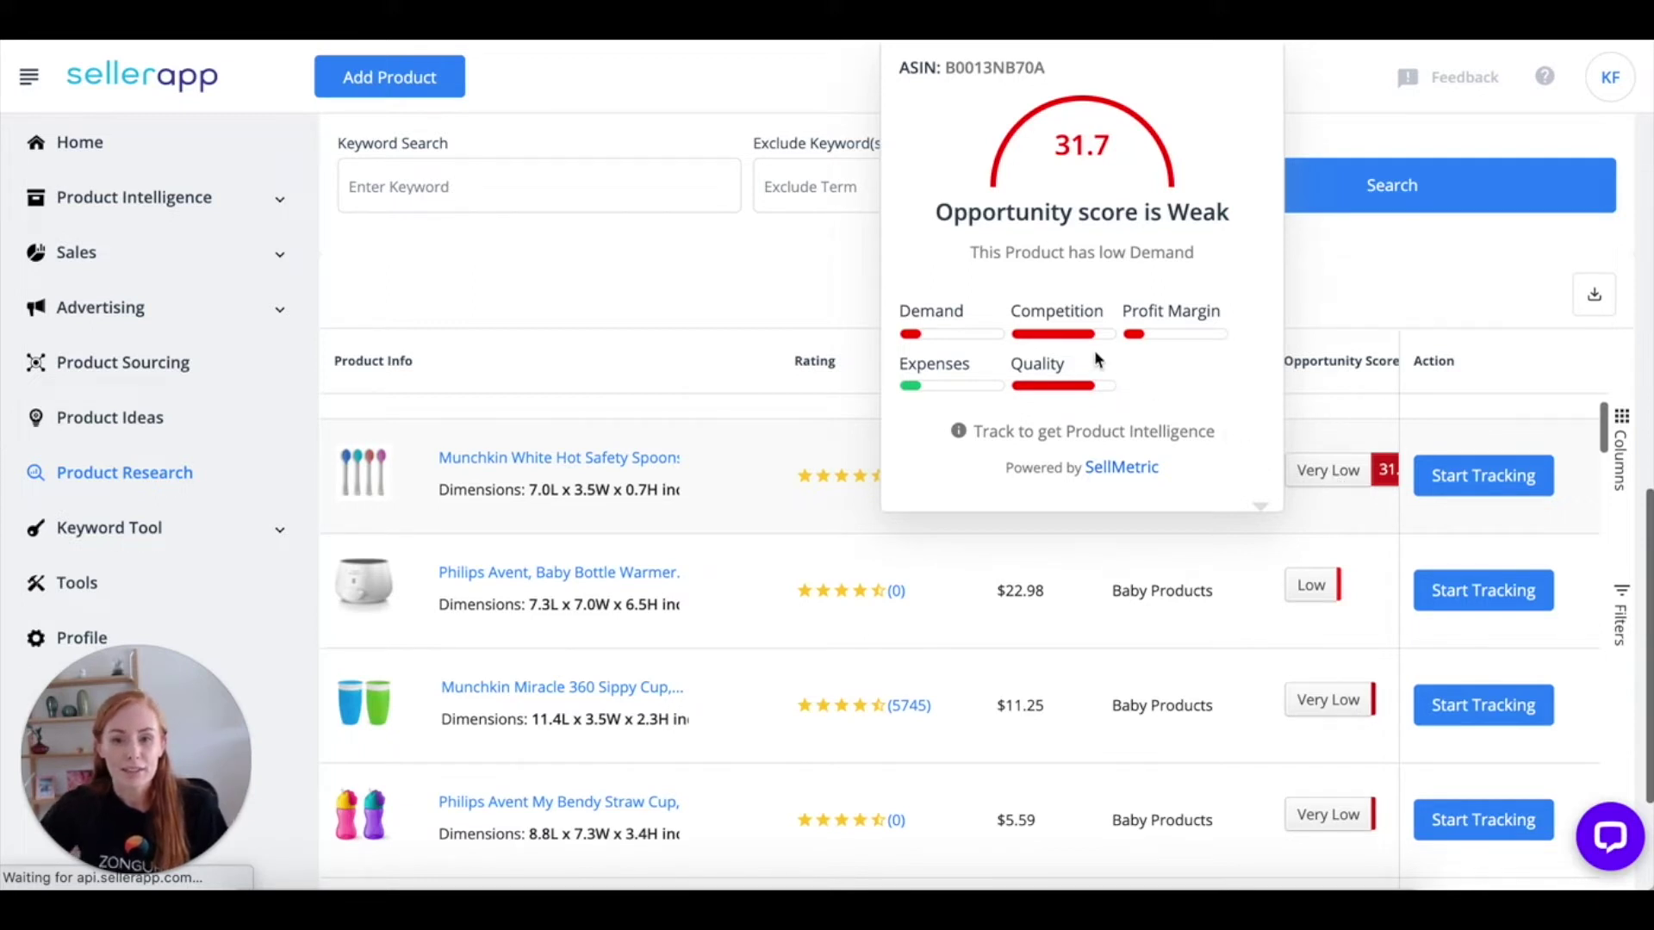
mouse_move(1027, 340)
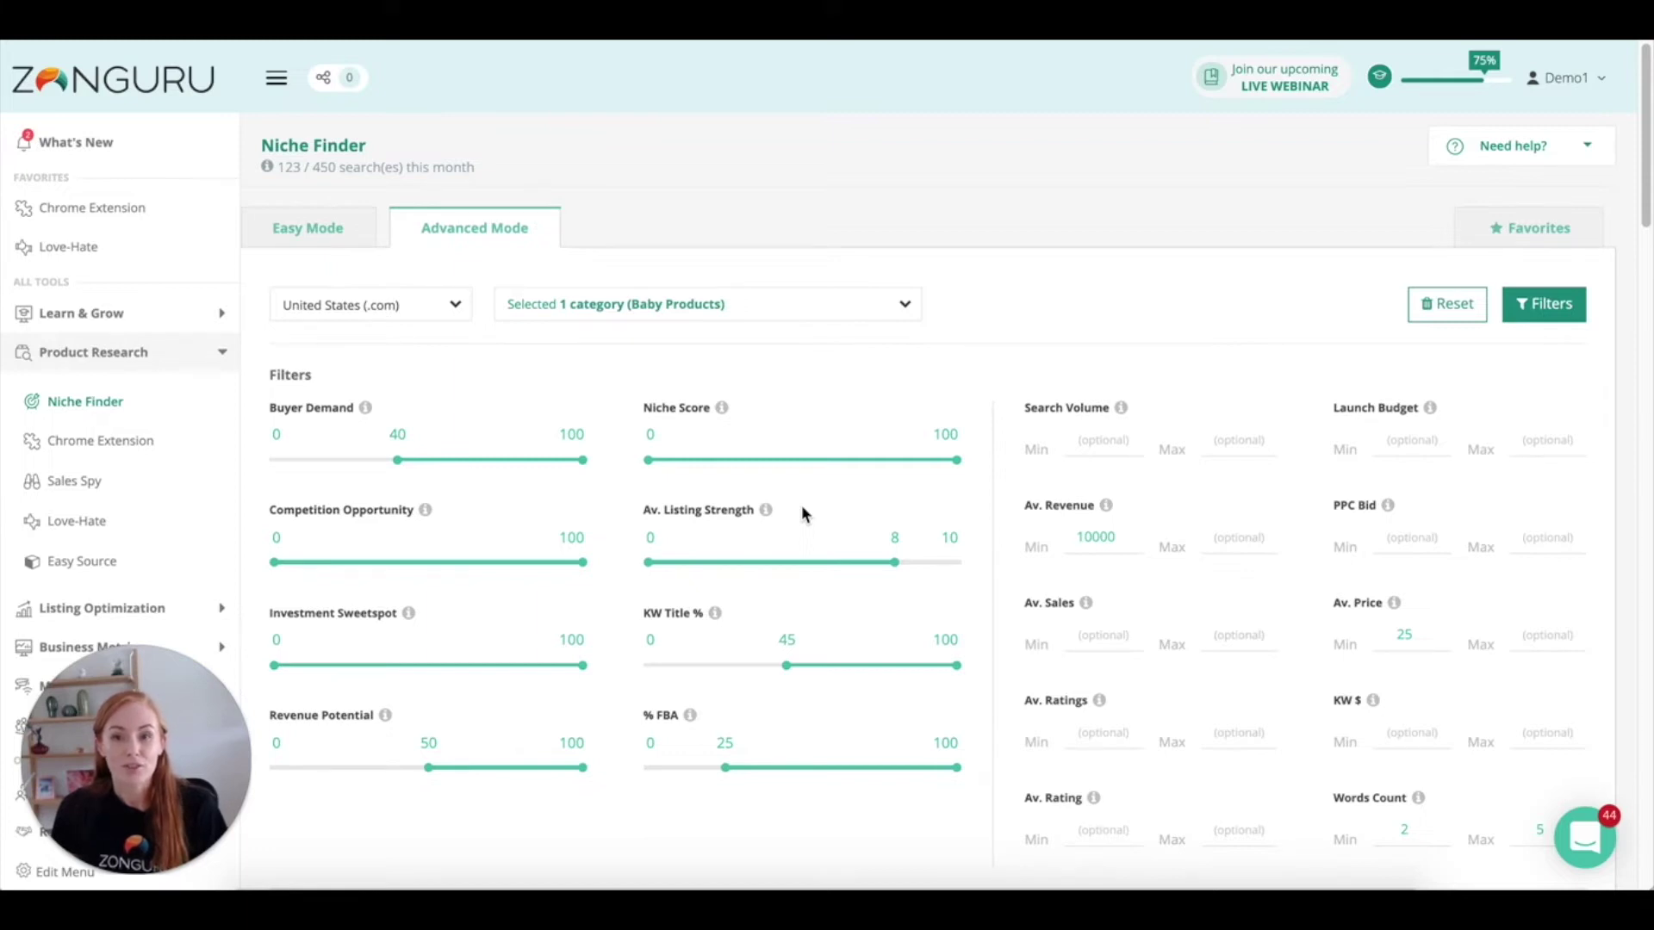
In ZonGuru's Niche Finder, examine the Advanced Mode filters for Baby Products and the resulting niche keywords
scroll(801, 514, down, 1)
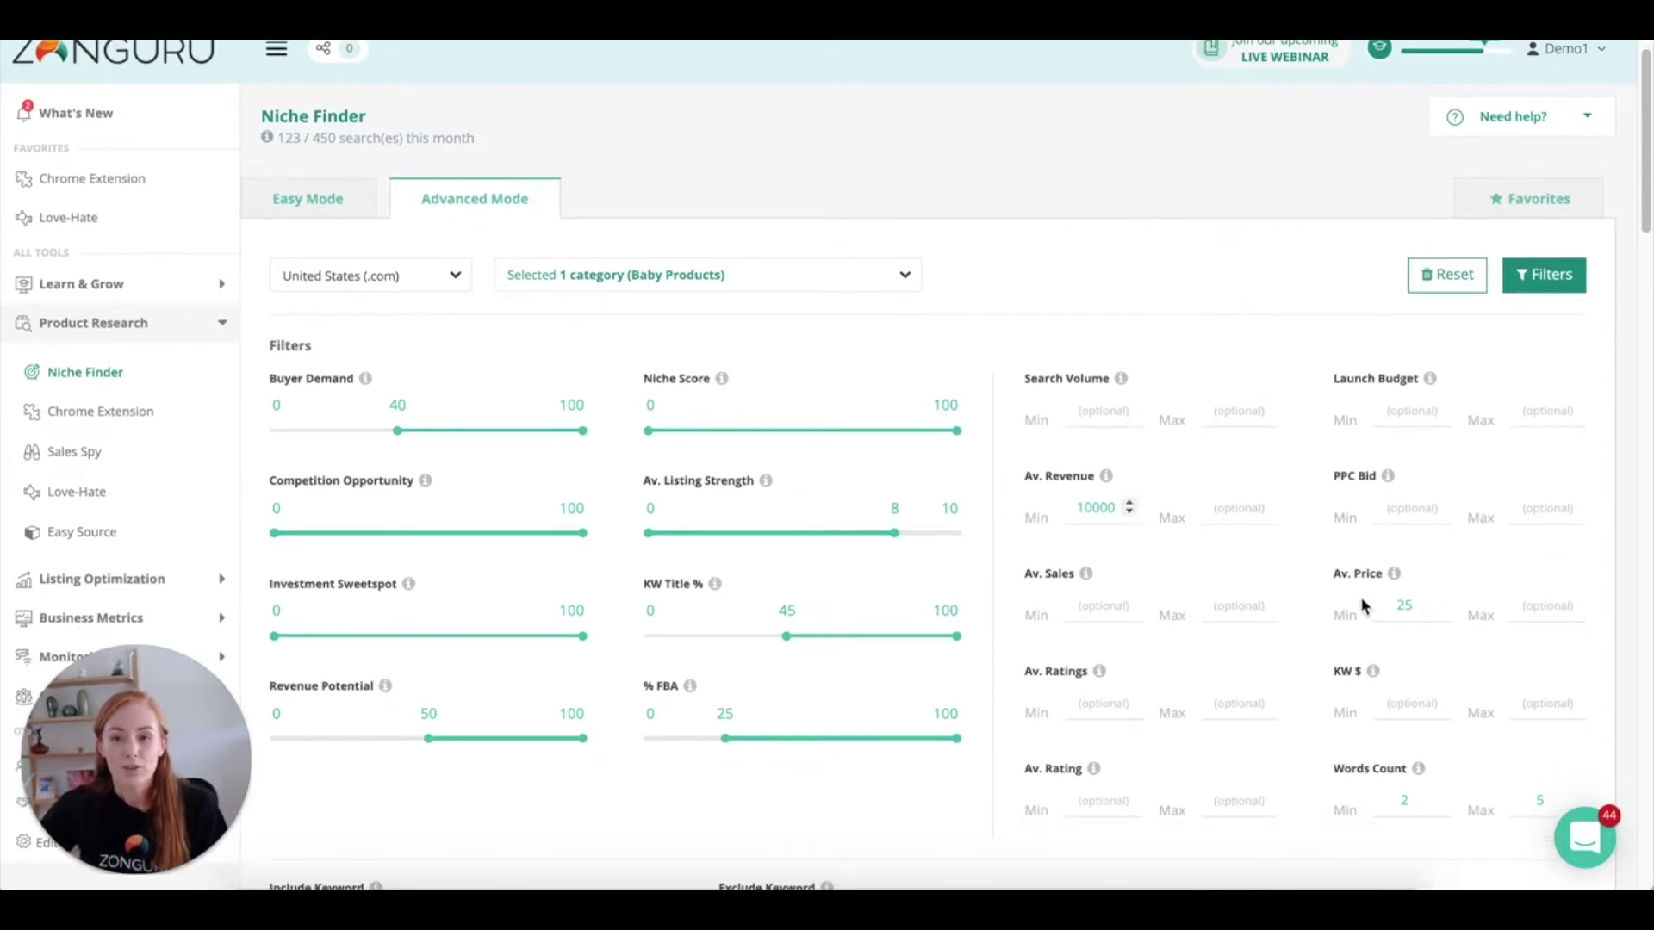
scroll(1361, 598, down, 3)
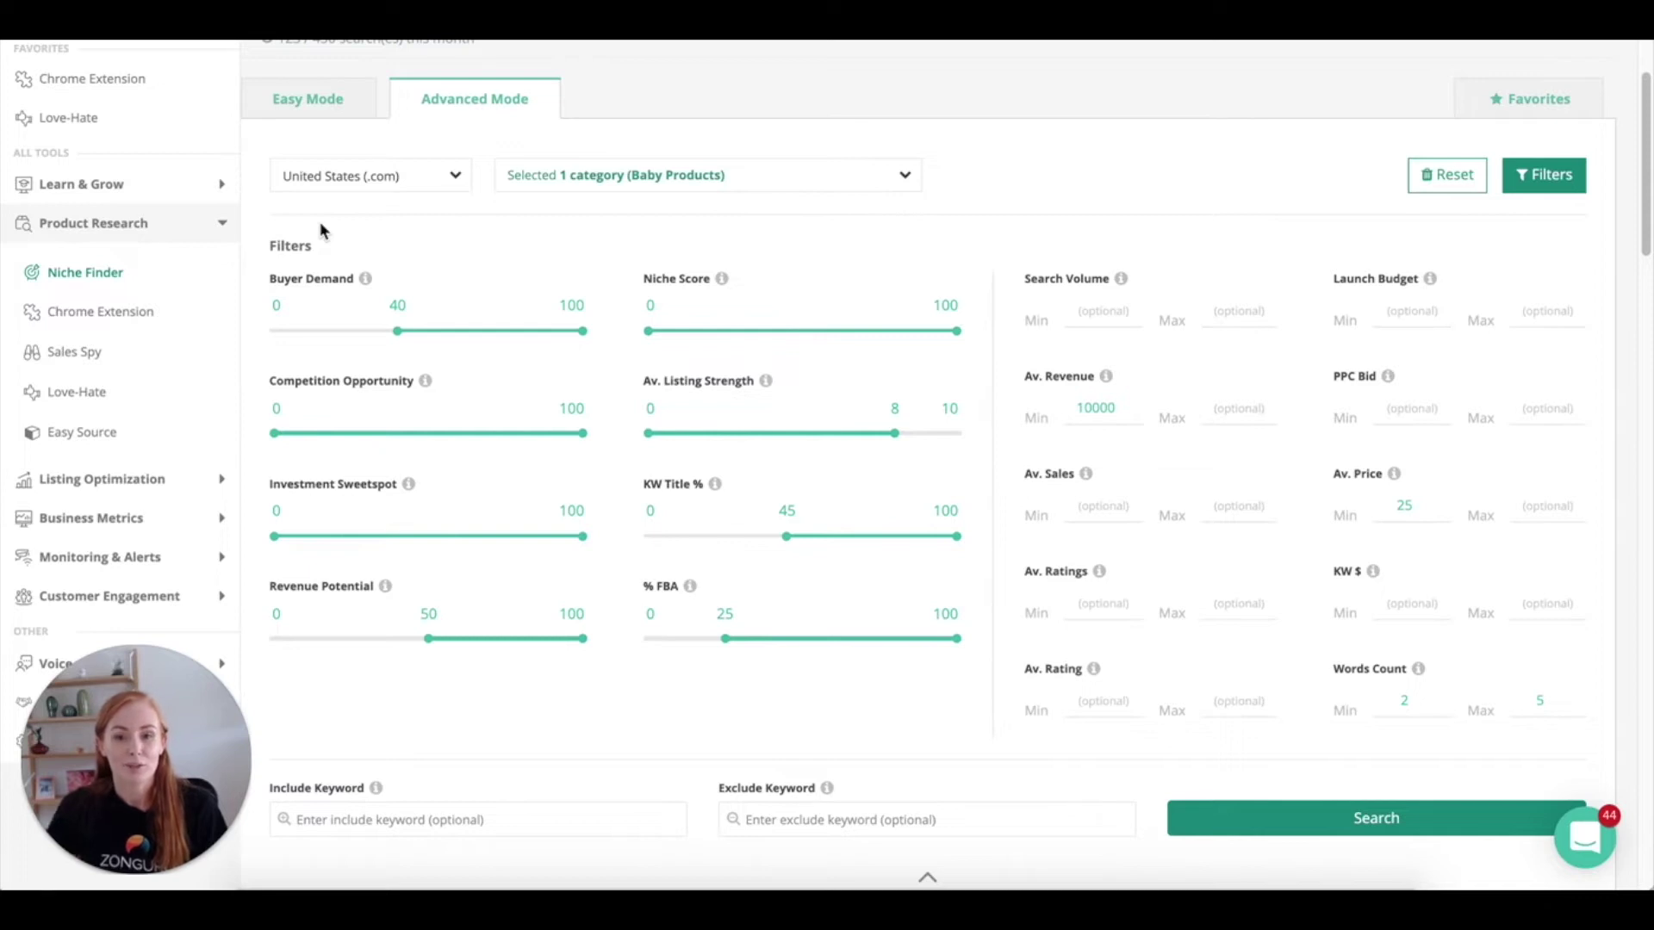
scroll(997, 363, down, 2)
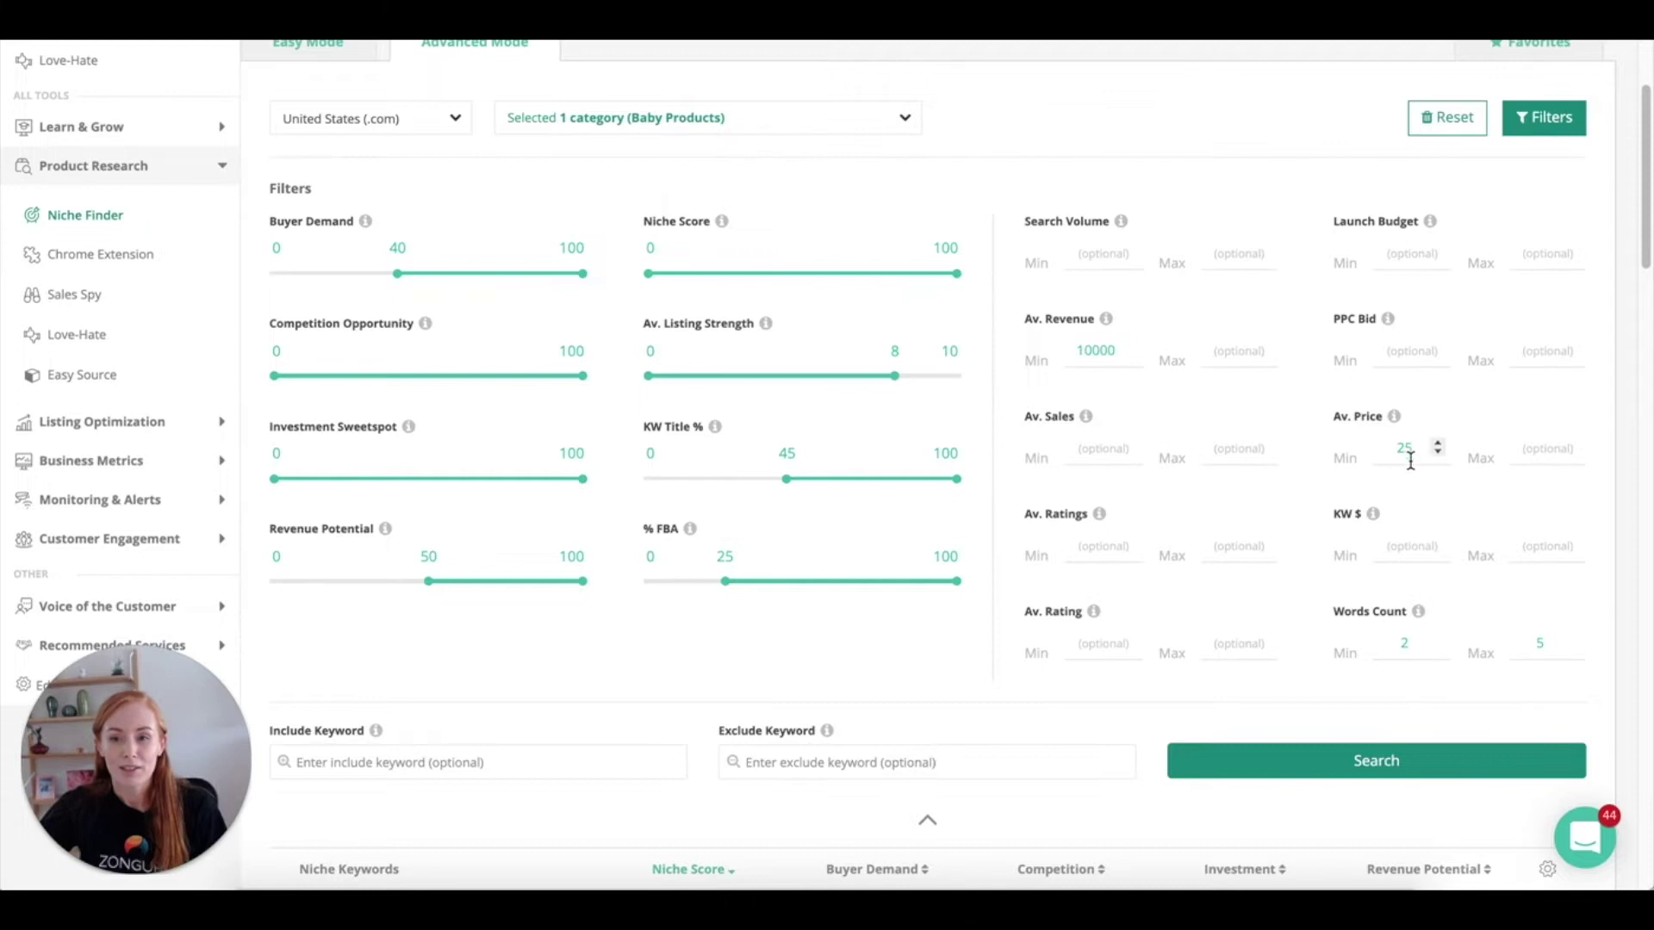
scroll(1392, 462, down, 3)
scroll(1392, 463, down, 6)
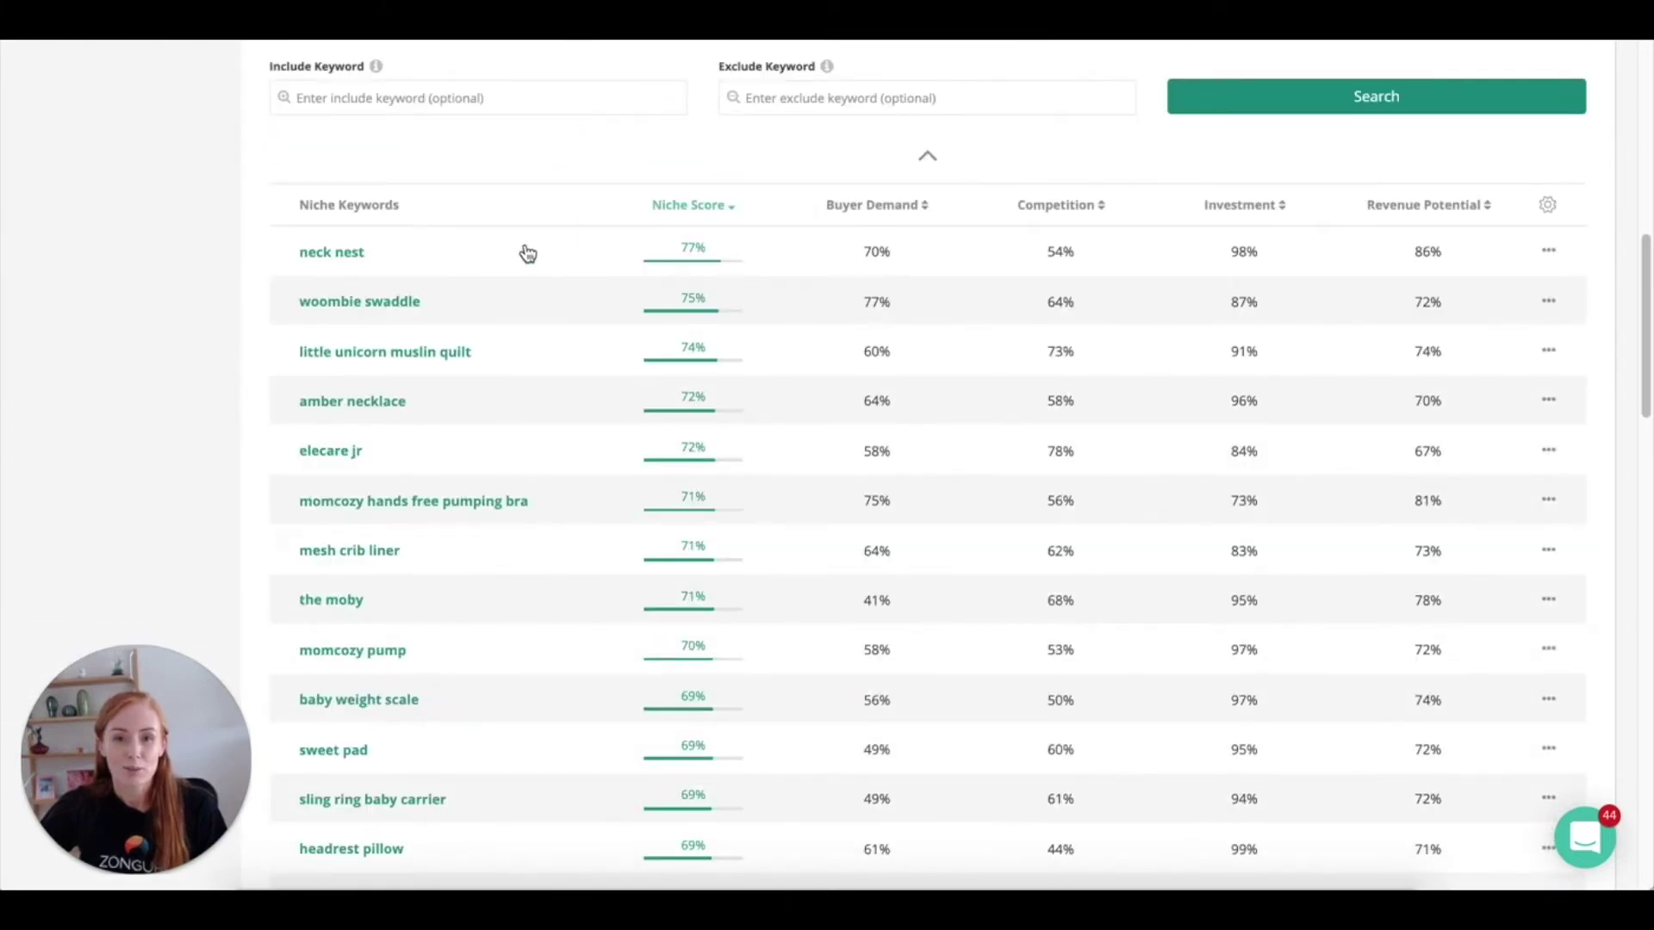
scroll(447, 259, up, 2)
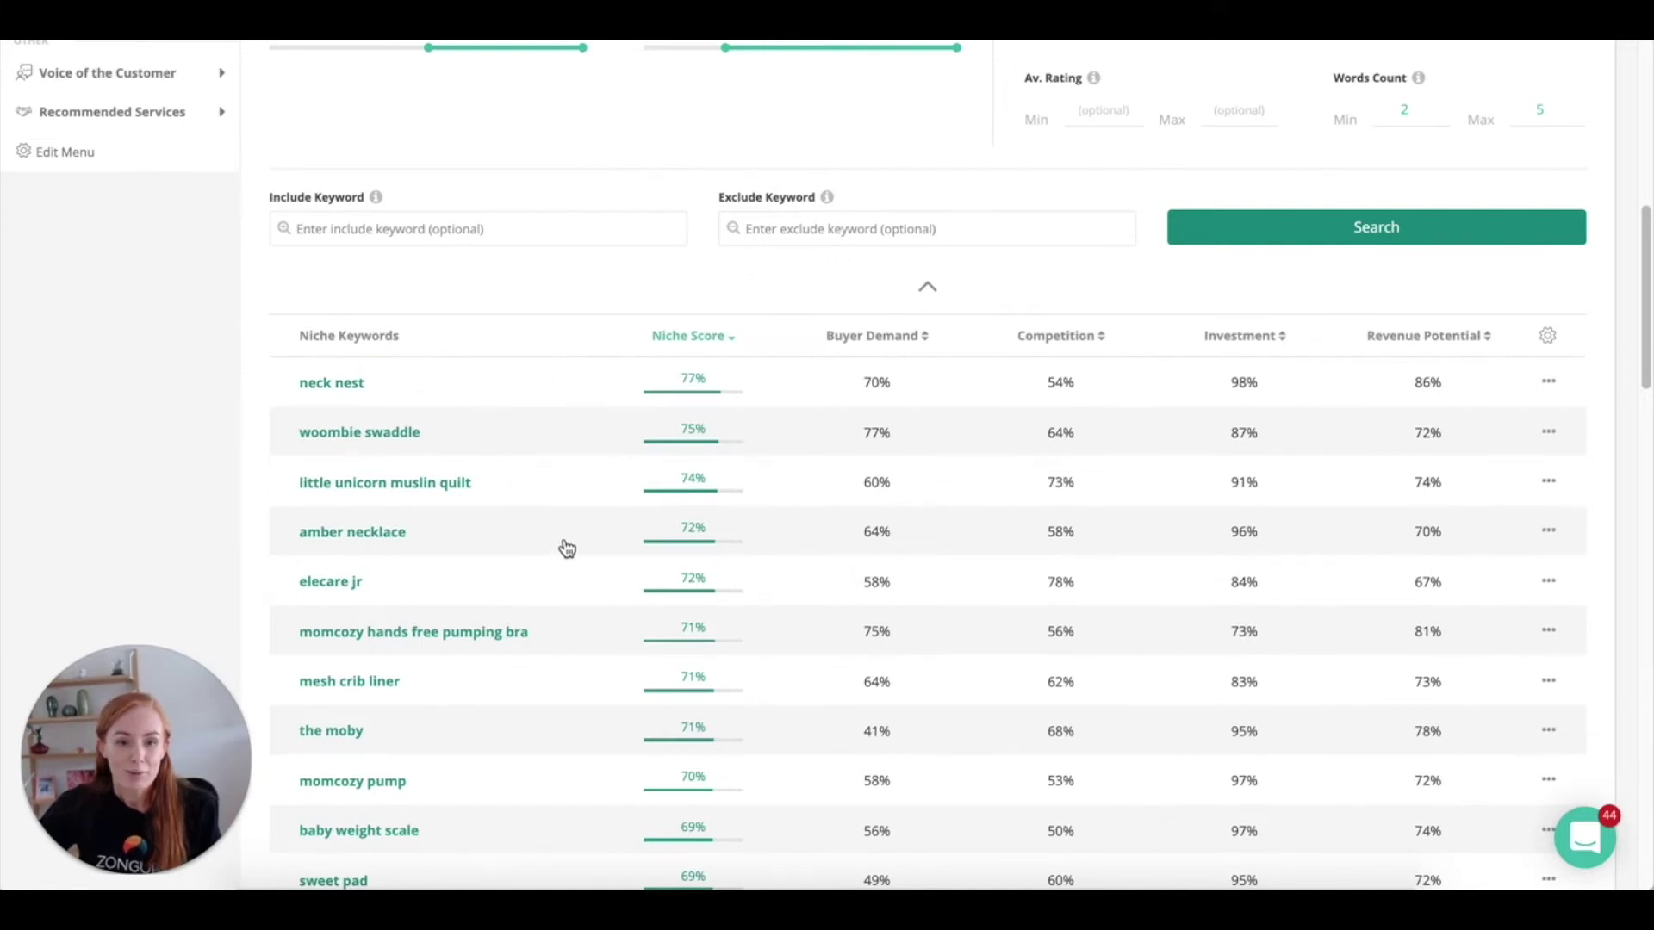
Expand the amber necklace niche and examine its metrics and the competing product listings
click(684, 527)
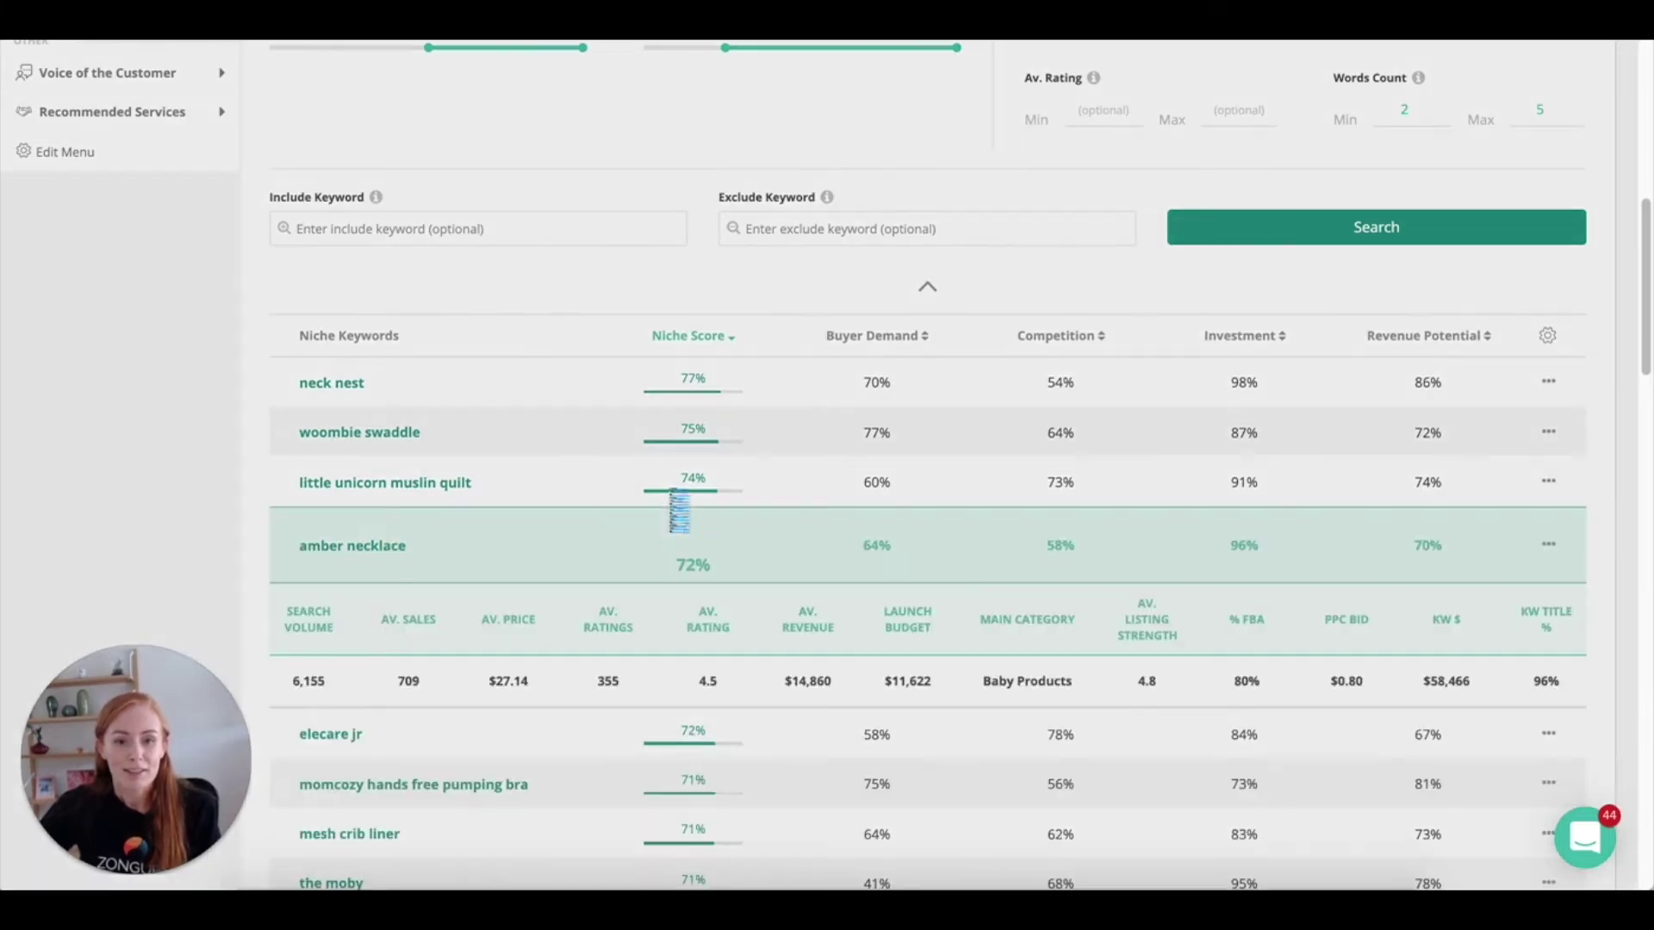
scroll(695, 504, down, 1)
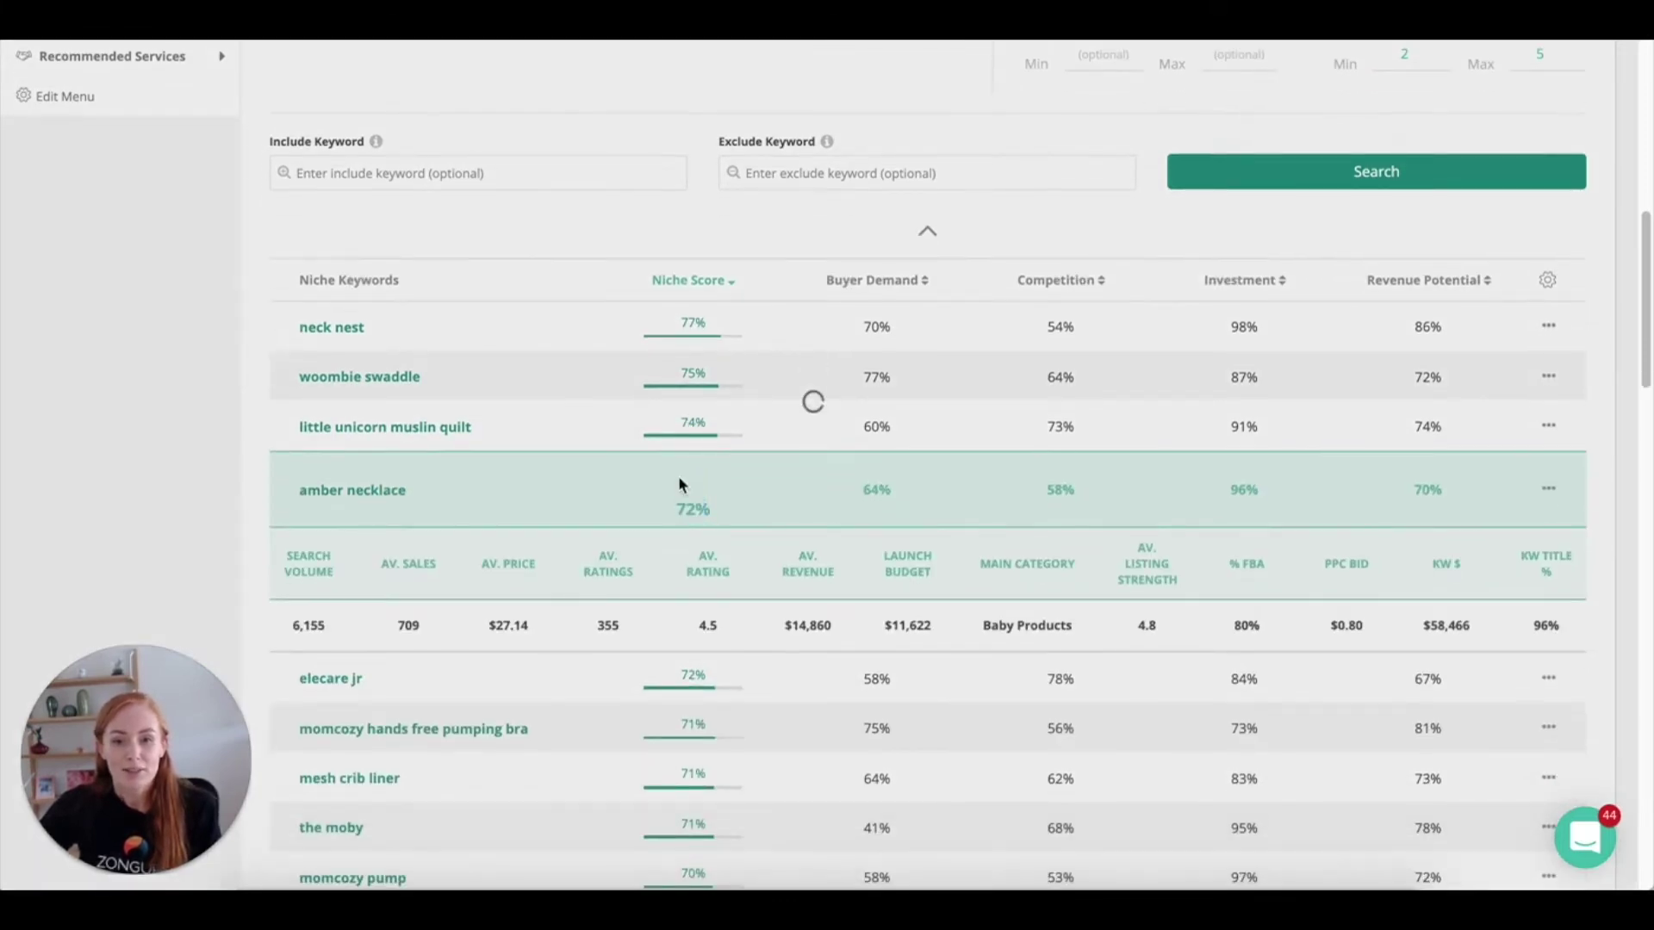
scroll(679, 476, down, 2)
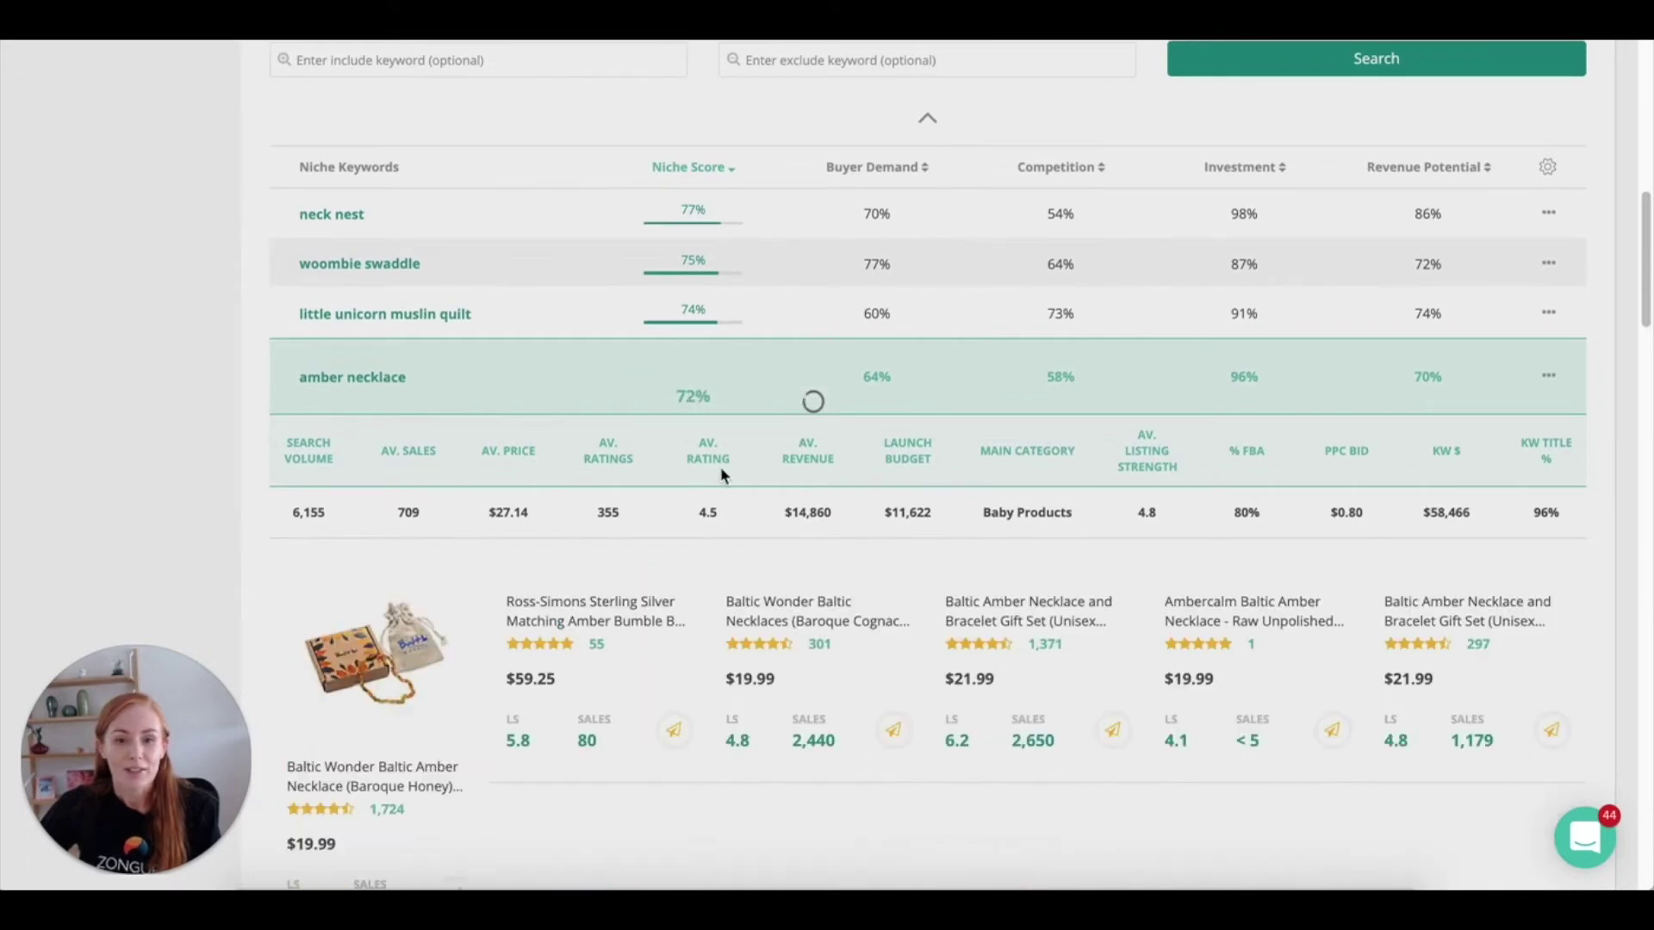
scroll(720, 470, down, 4)
scroll(720, 474, down, 3)
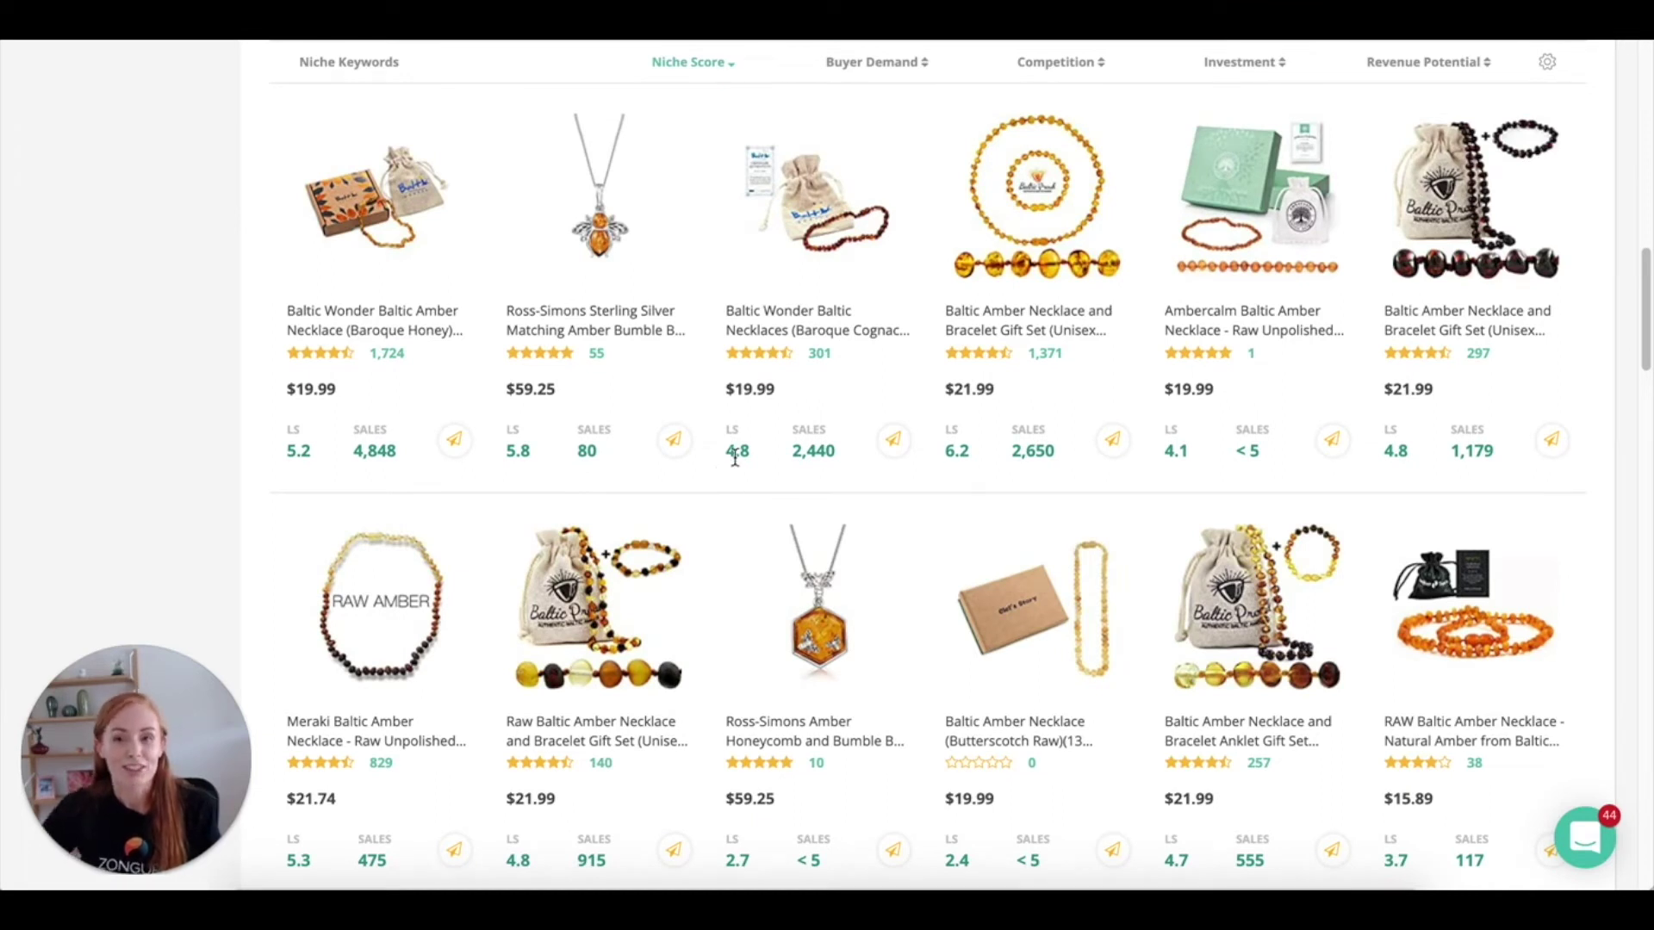
scroll(765, 493, up, 1)
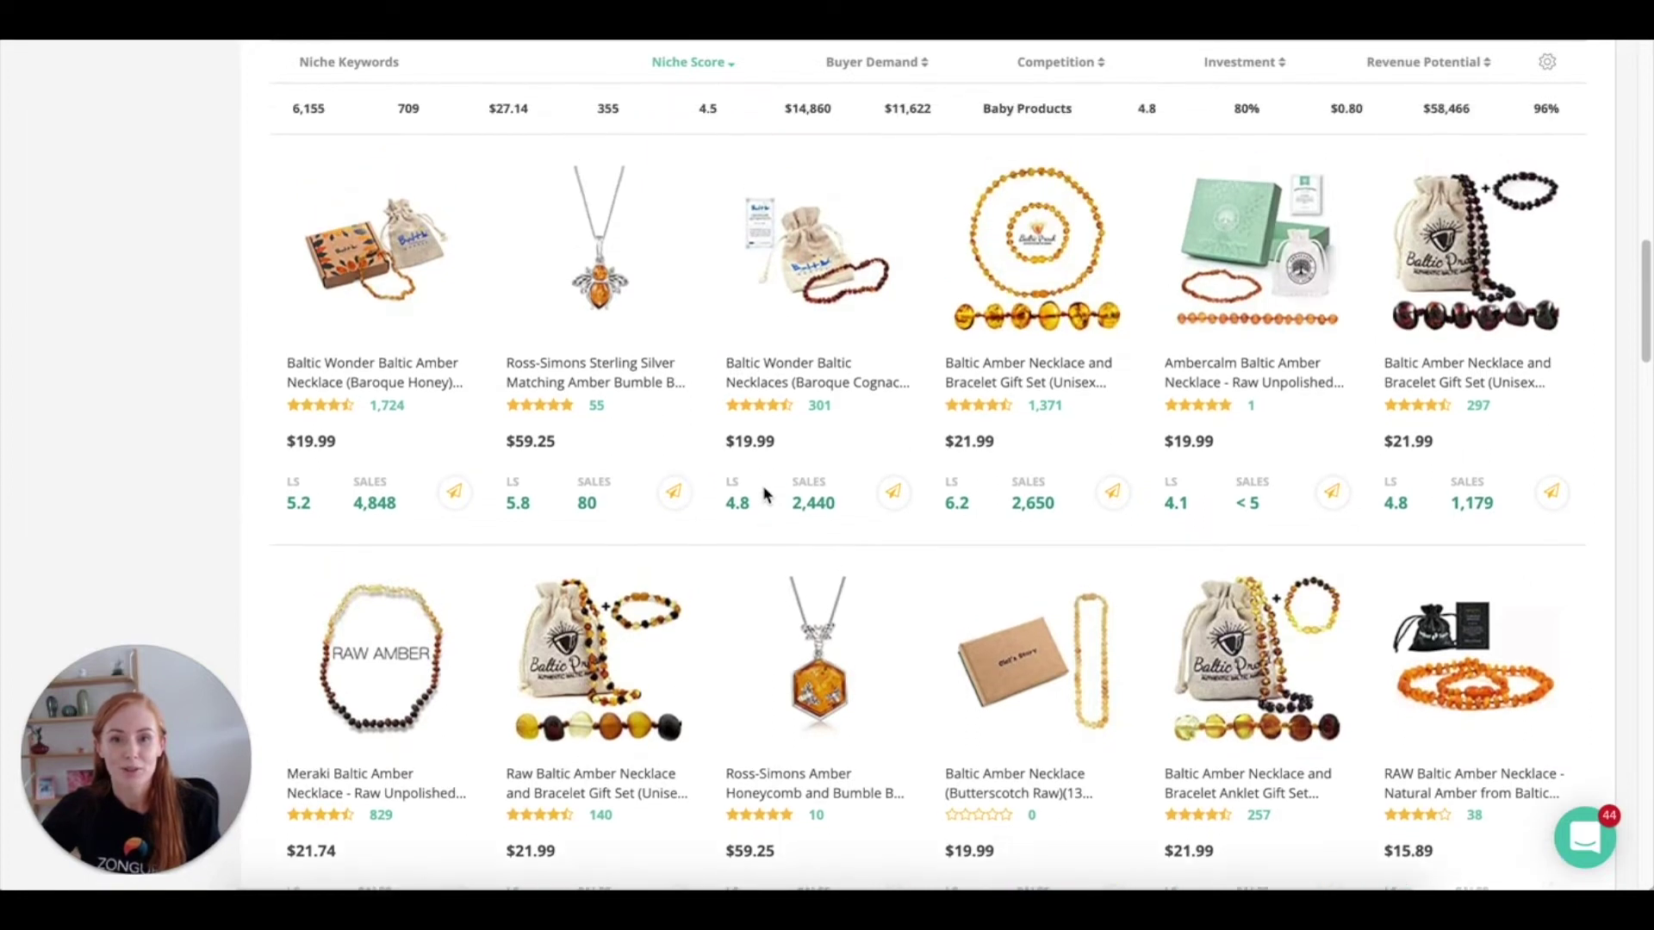
scroll(764, 492, up, 1)
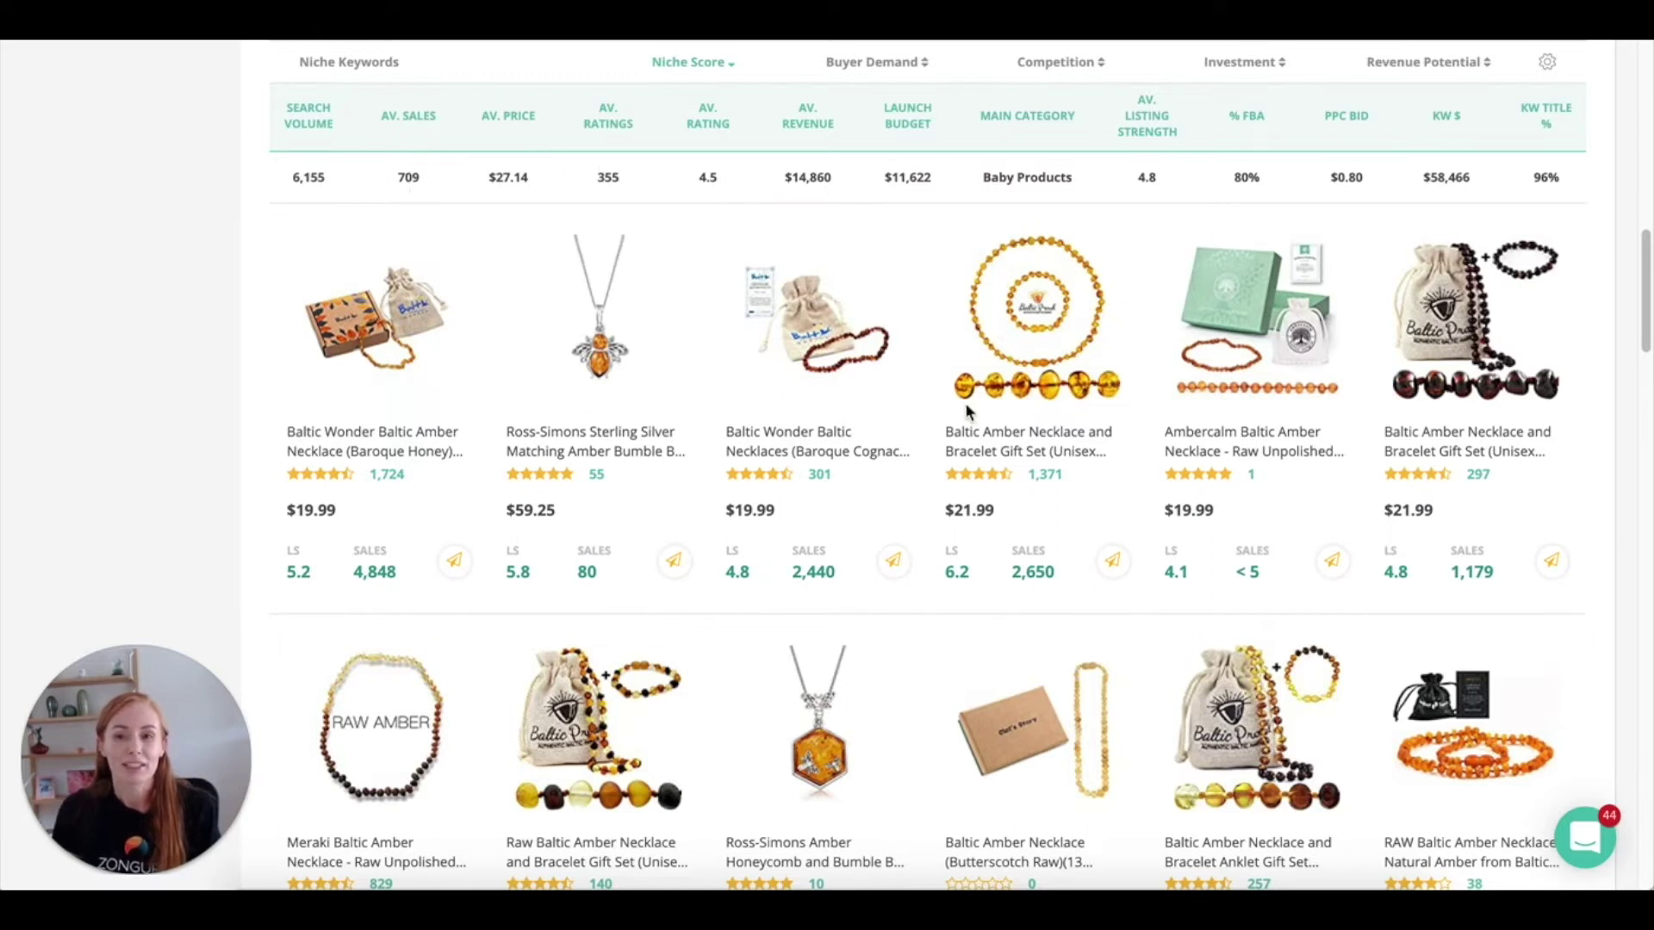
scroll(1503, 234, up, 1)
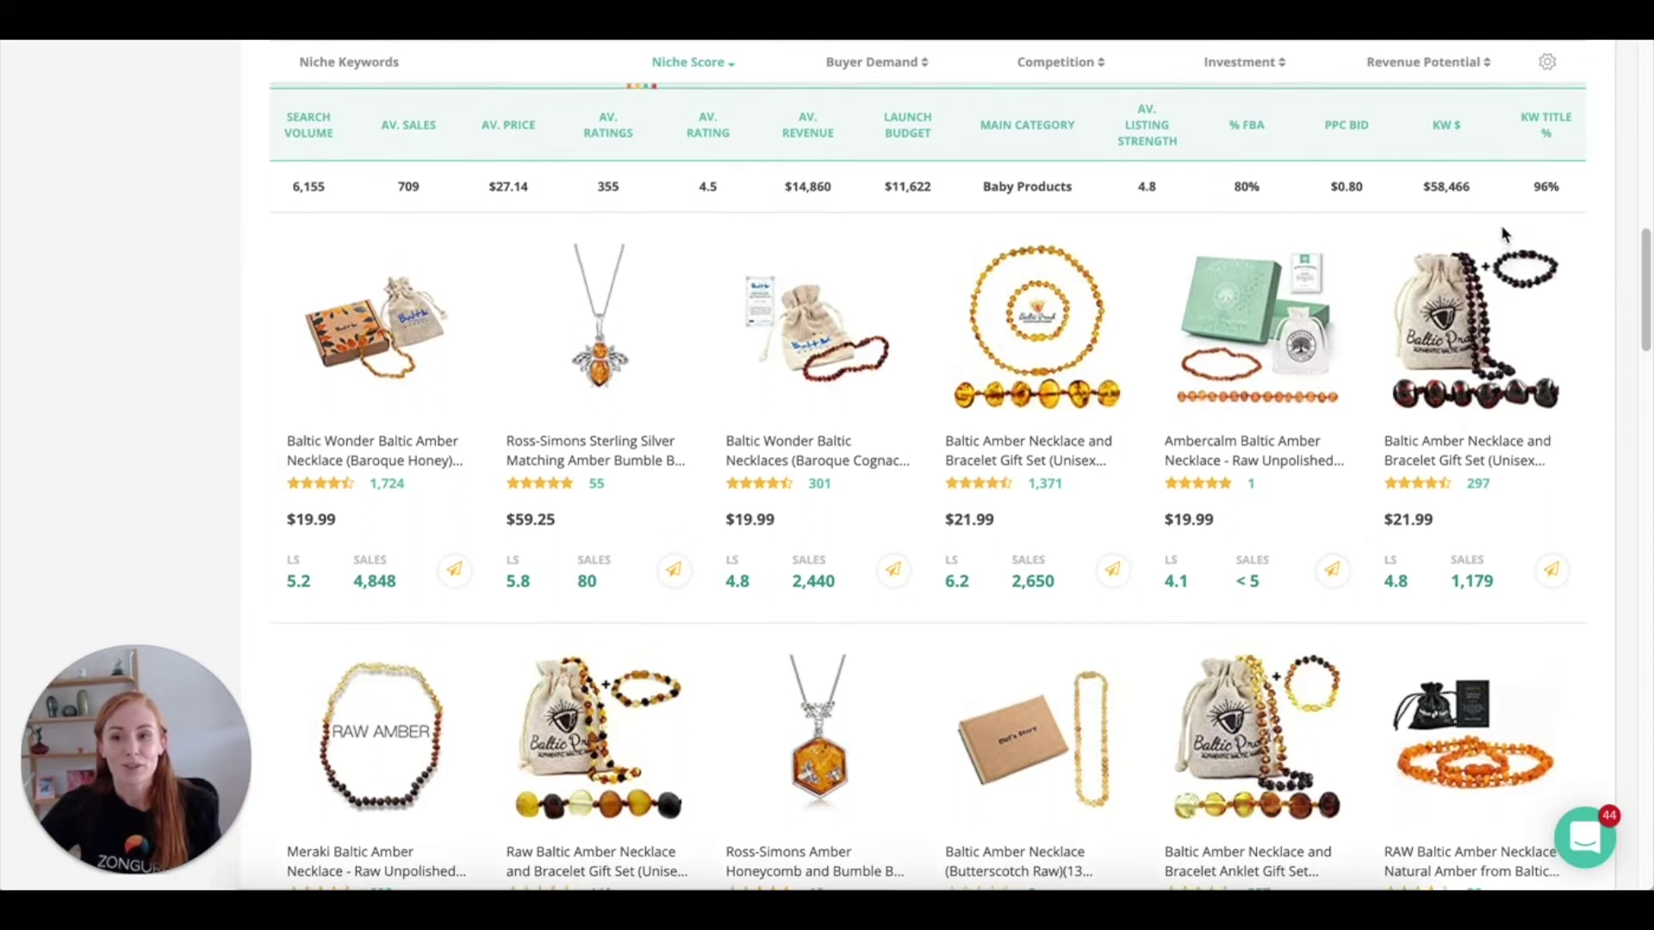
scroll(1542, 185, up, 1)
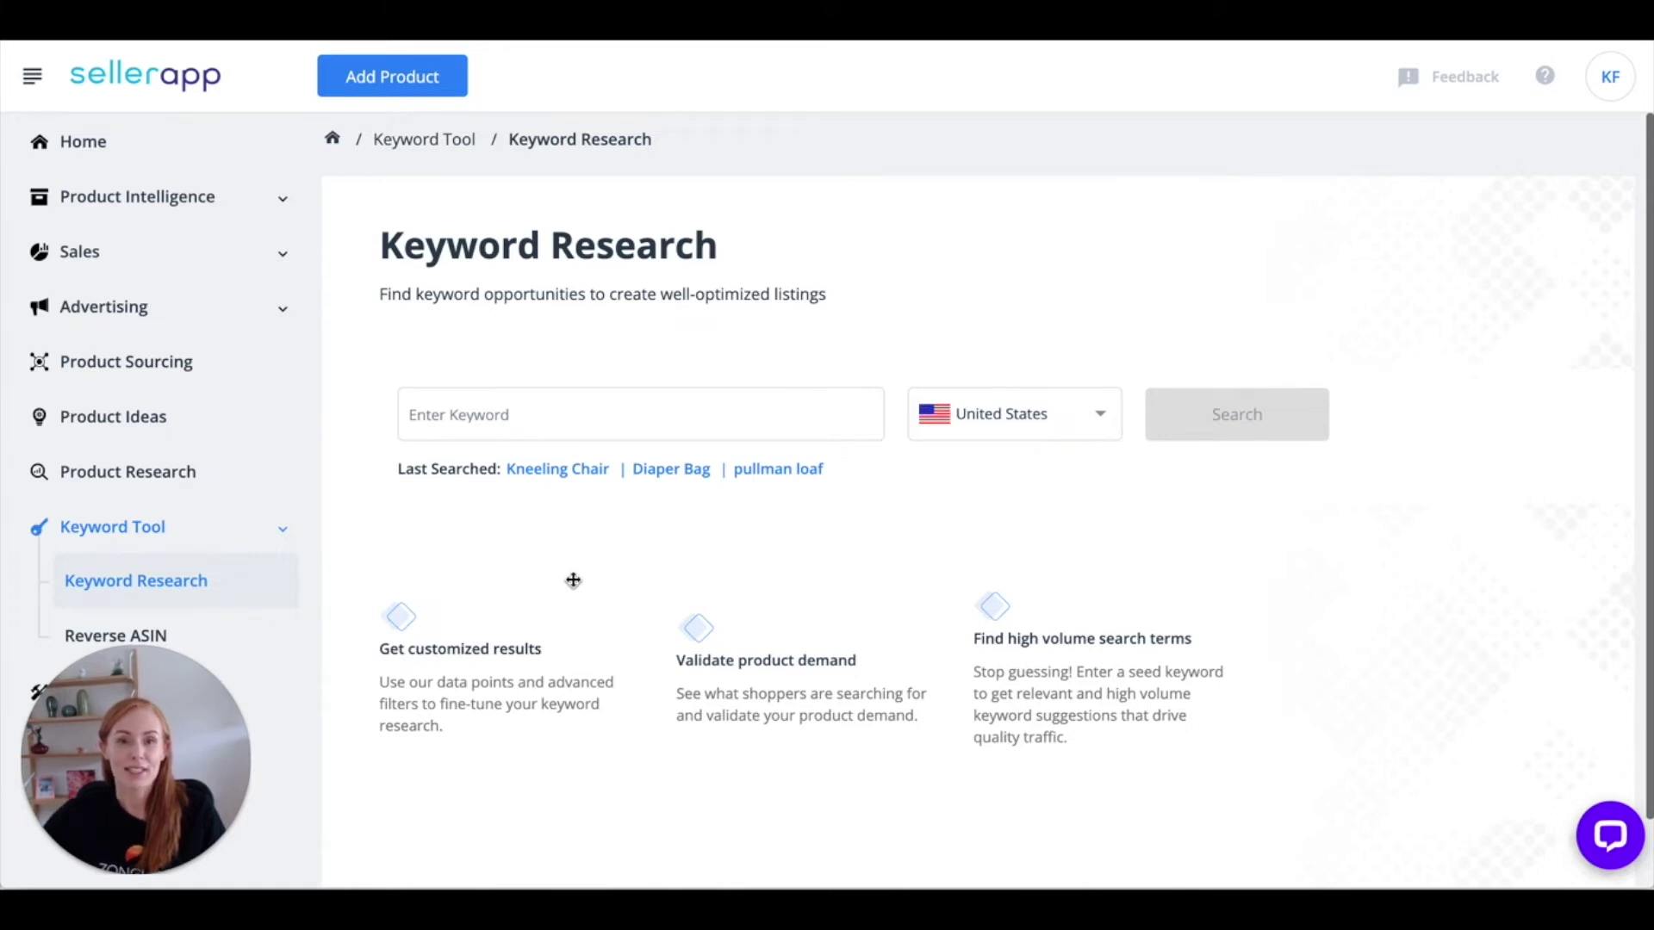
Run SellerApp's keyword research for "Kneeling Chair" in the United States and examine the suggested keywords' relevance, search volume and CPC
click(551, 415)
click(556, 473)
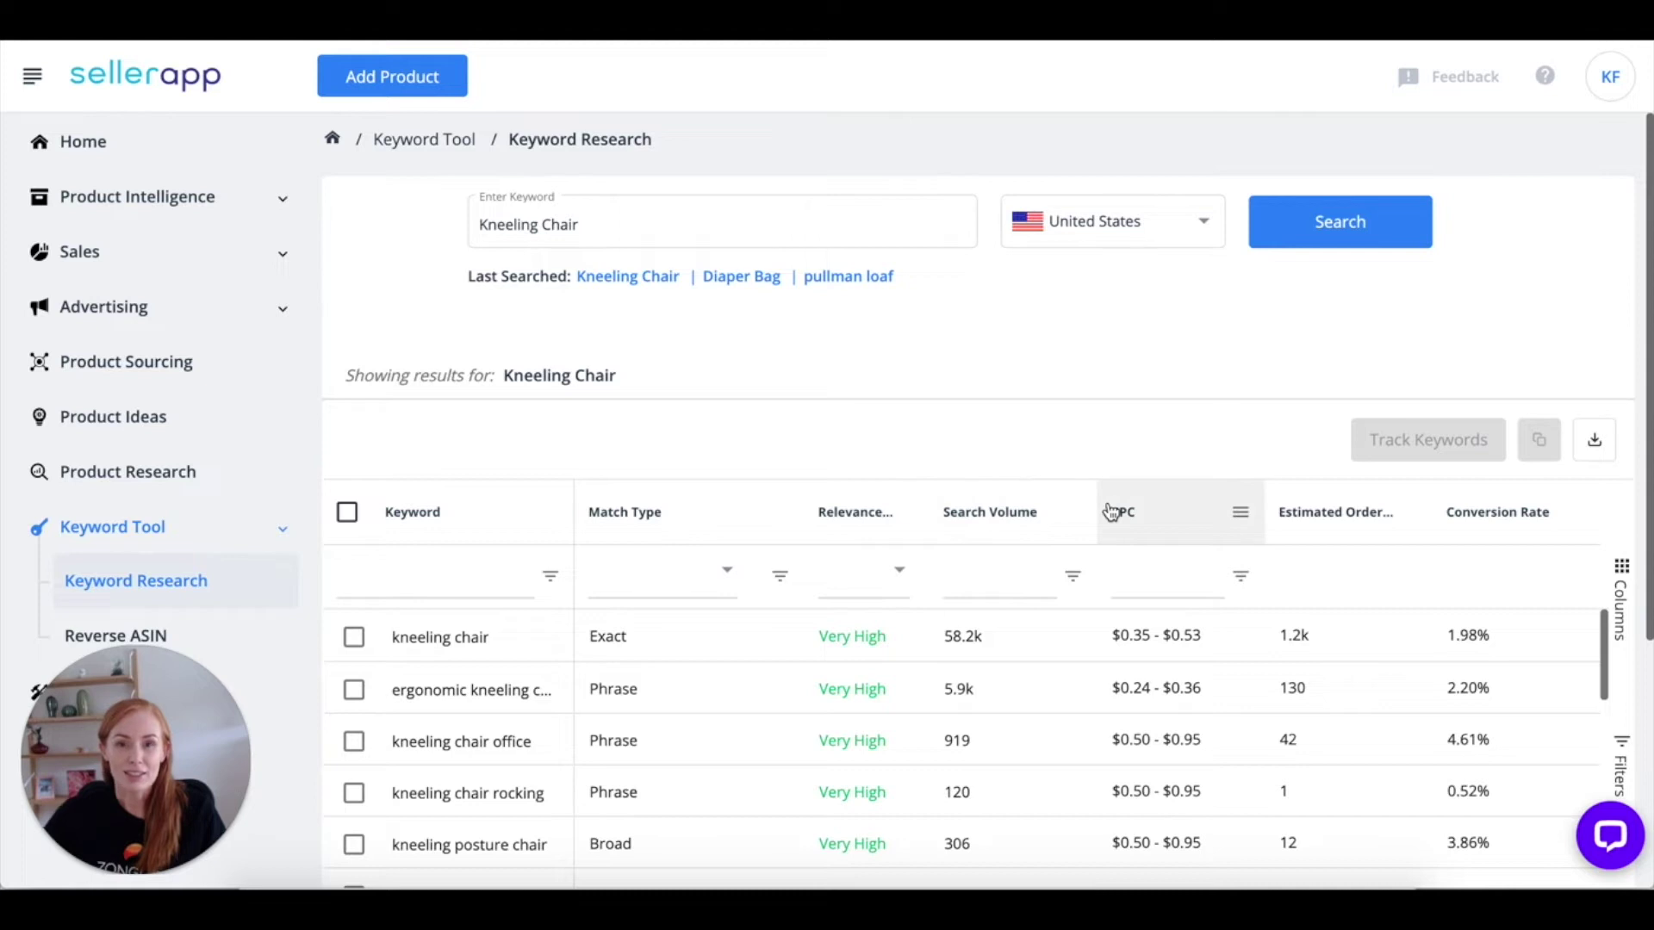
scroll(922, 394, down, 1)
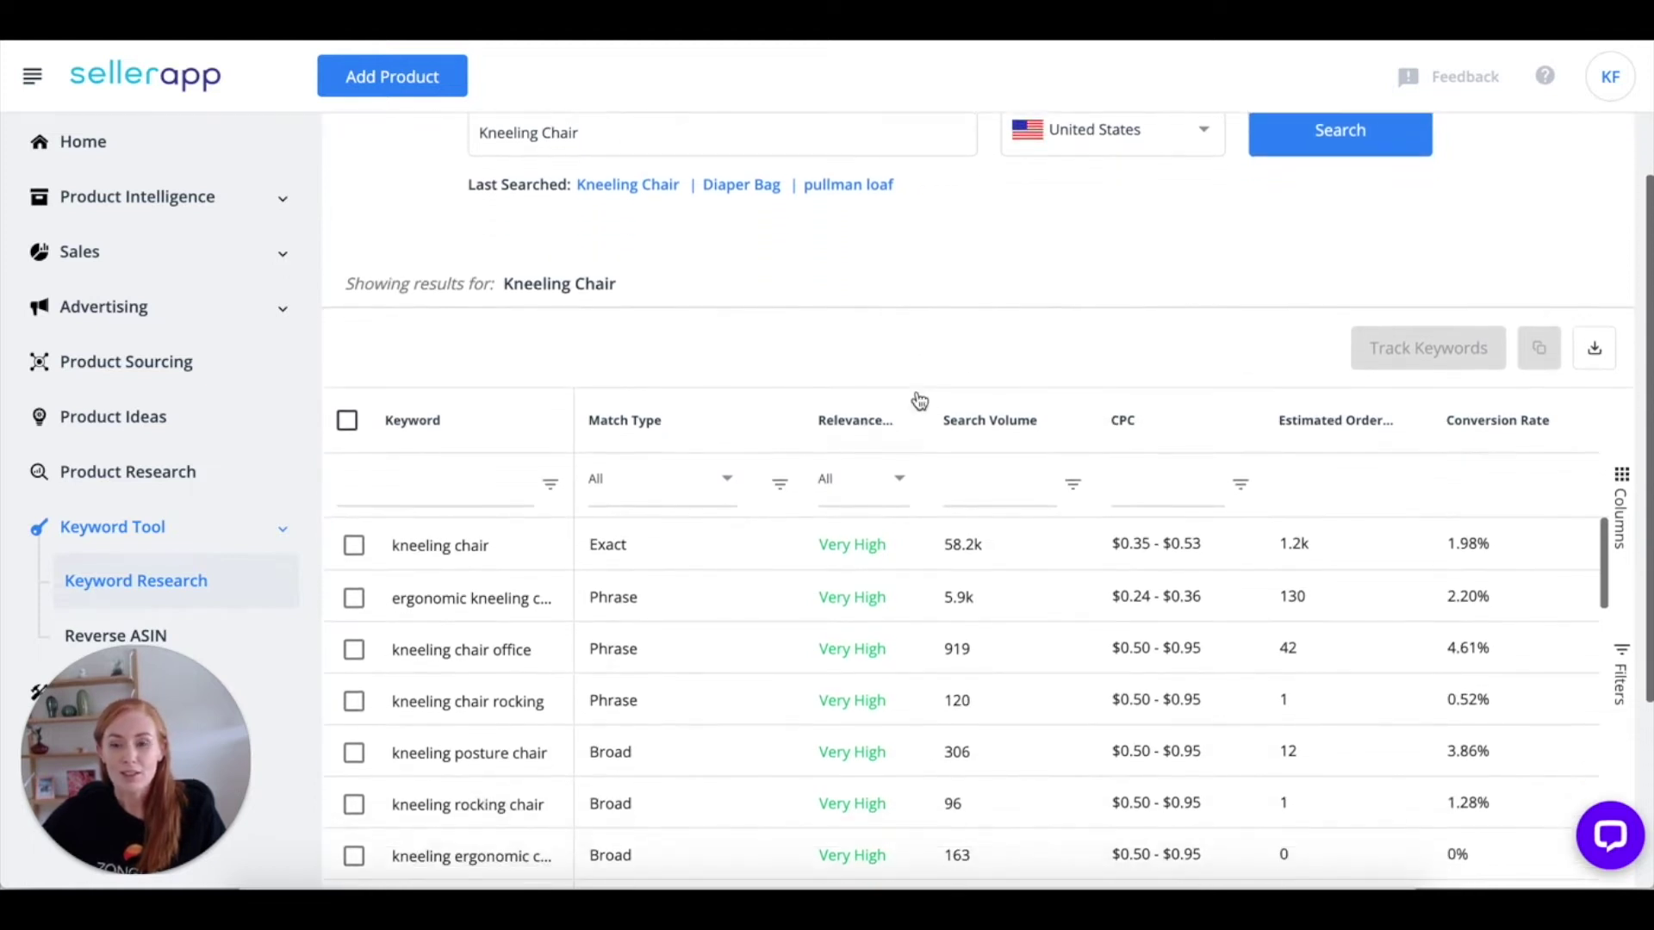
scroll(919, 401, down, 2)
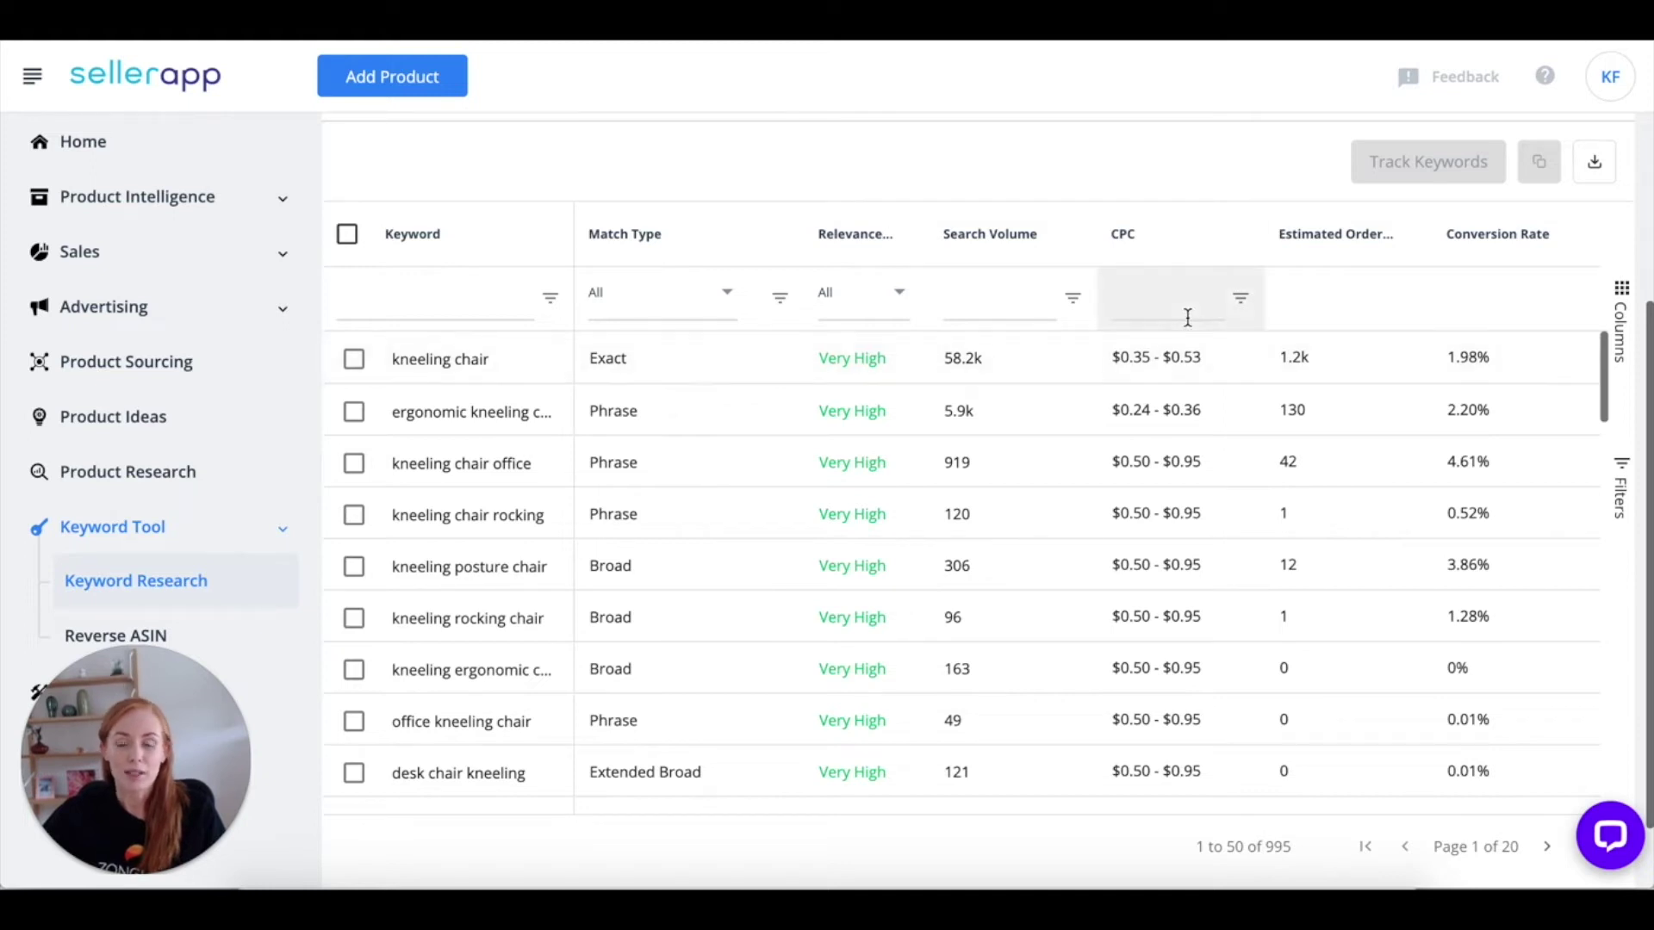
scroll(1068, 375, up, 2)
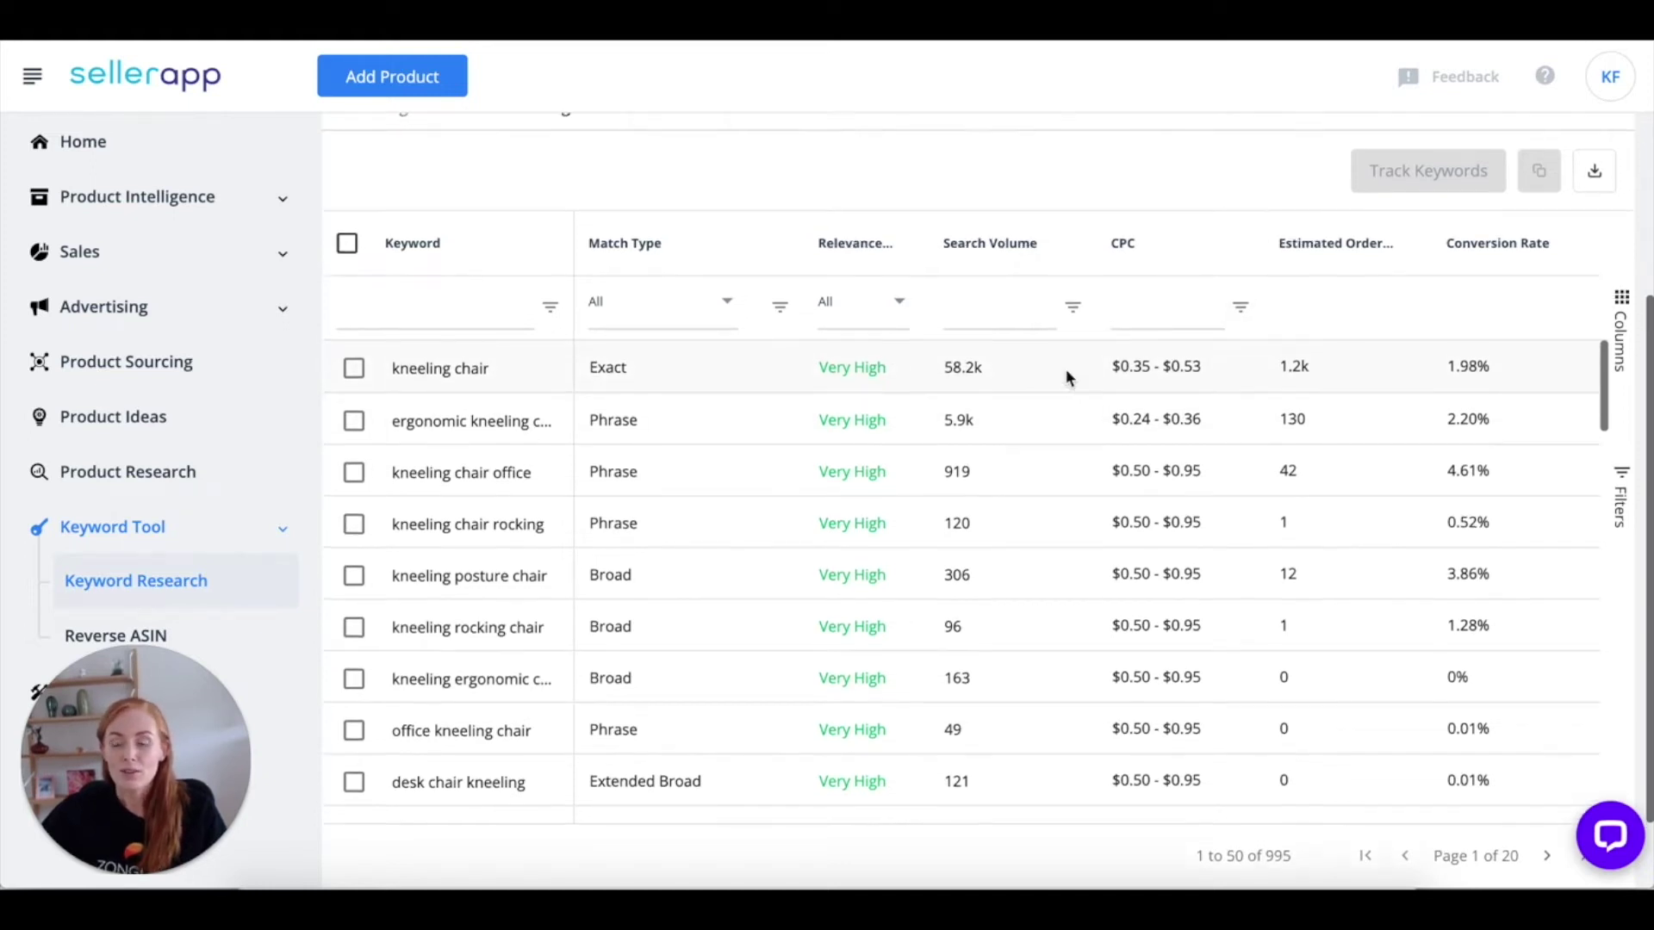
scroll(1072, 396, up, 1)
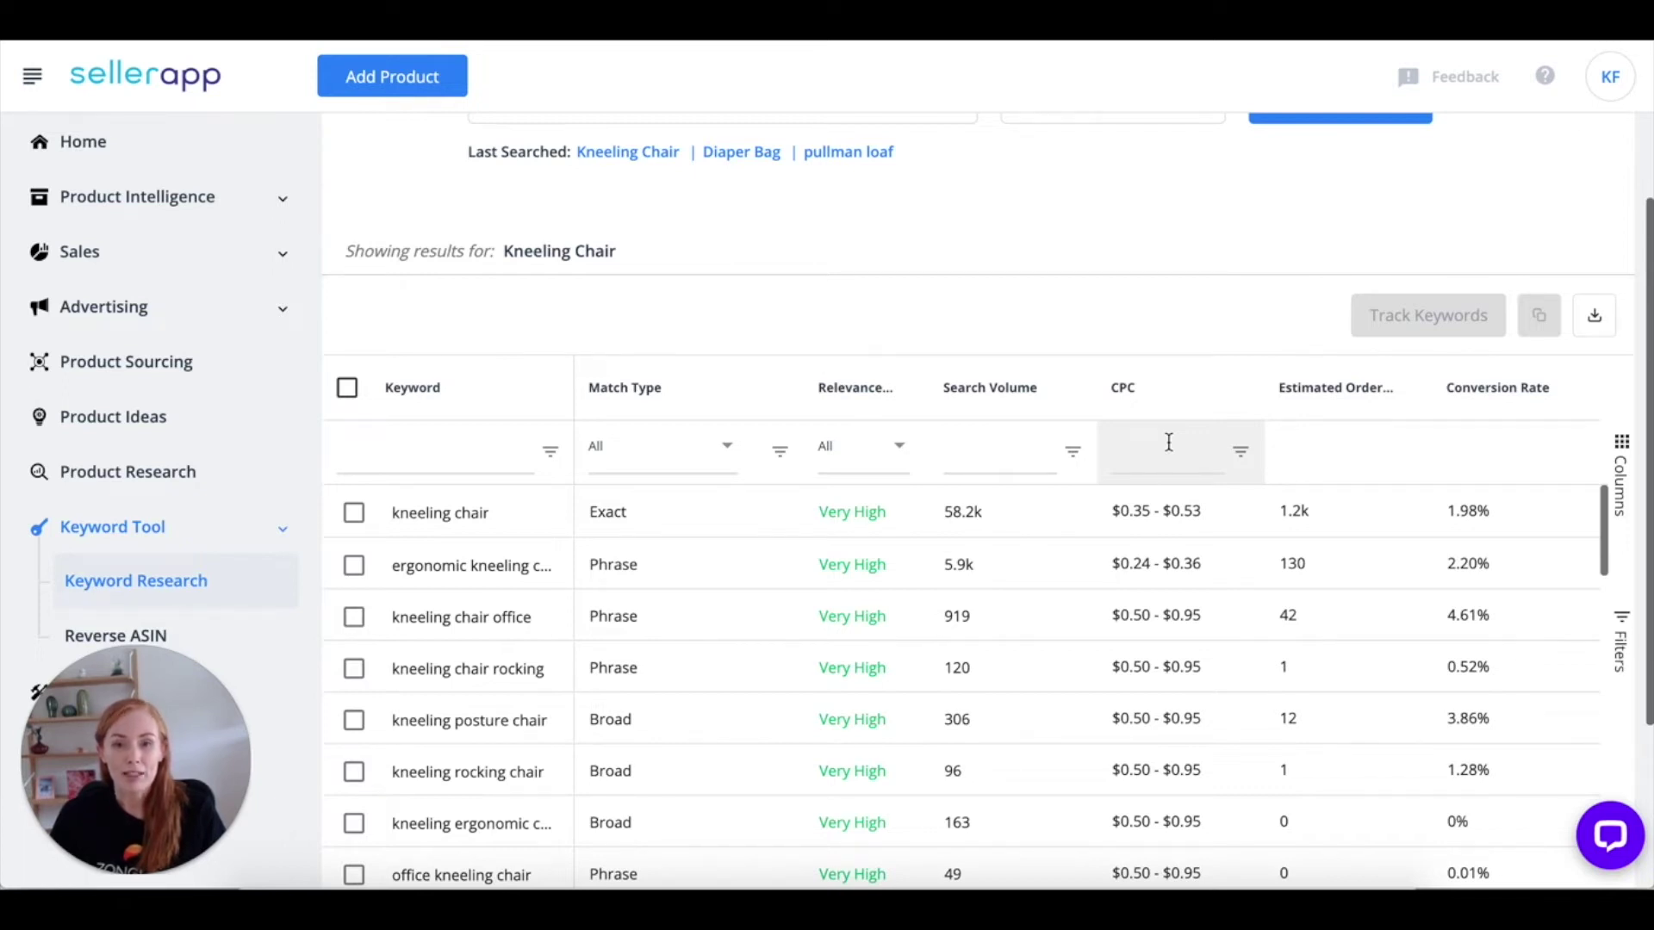
scroll(1137, 379, up, 3)
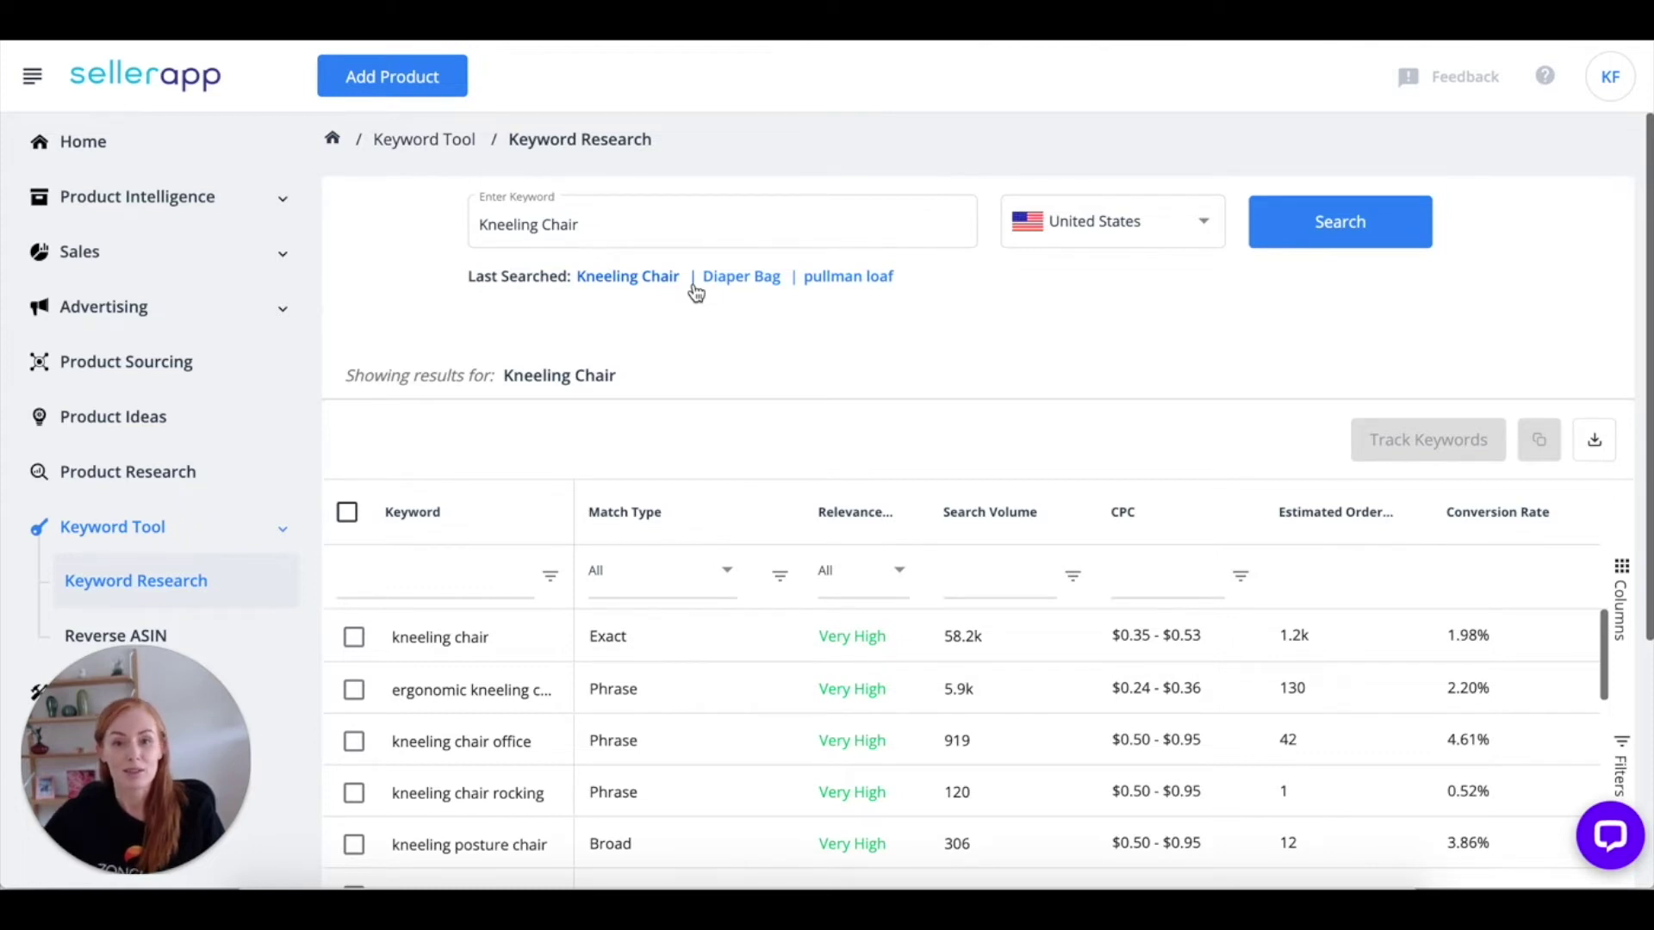
Run a Reverse ASIN search in SellerApp for the main ASIN B073ZN7B52
click(203, 635)
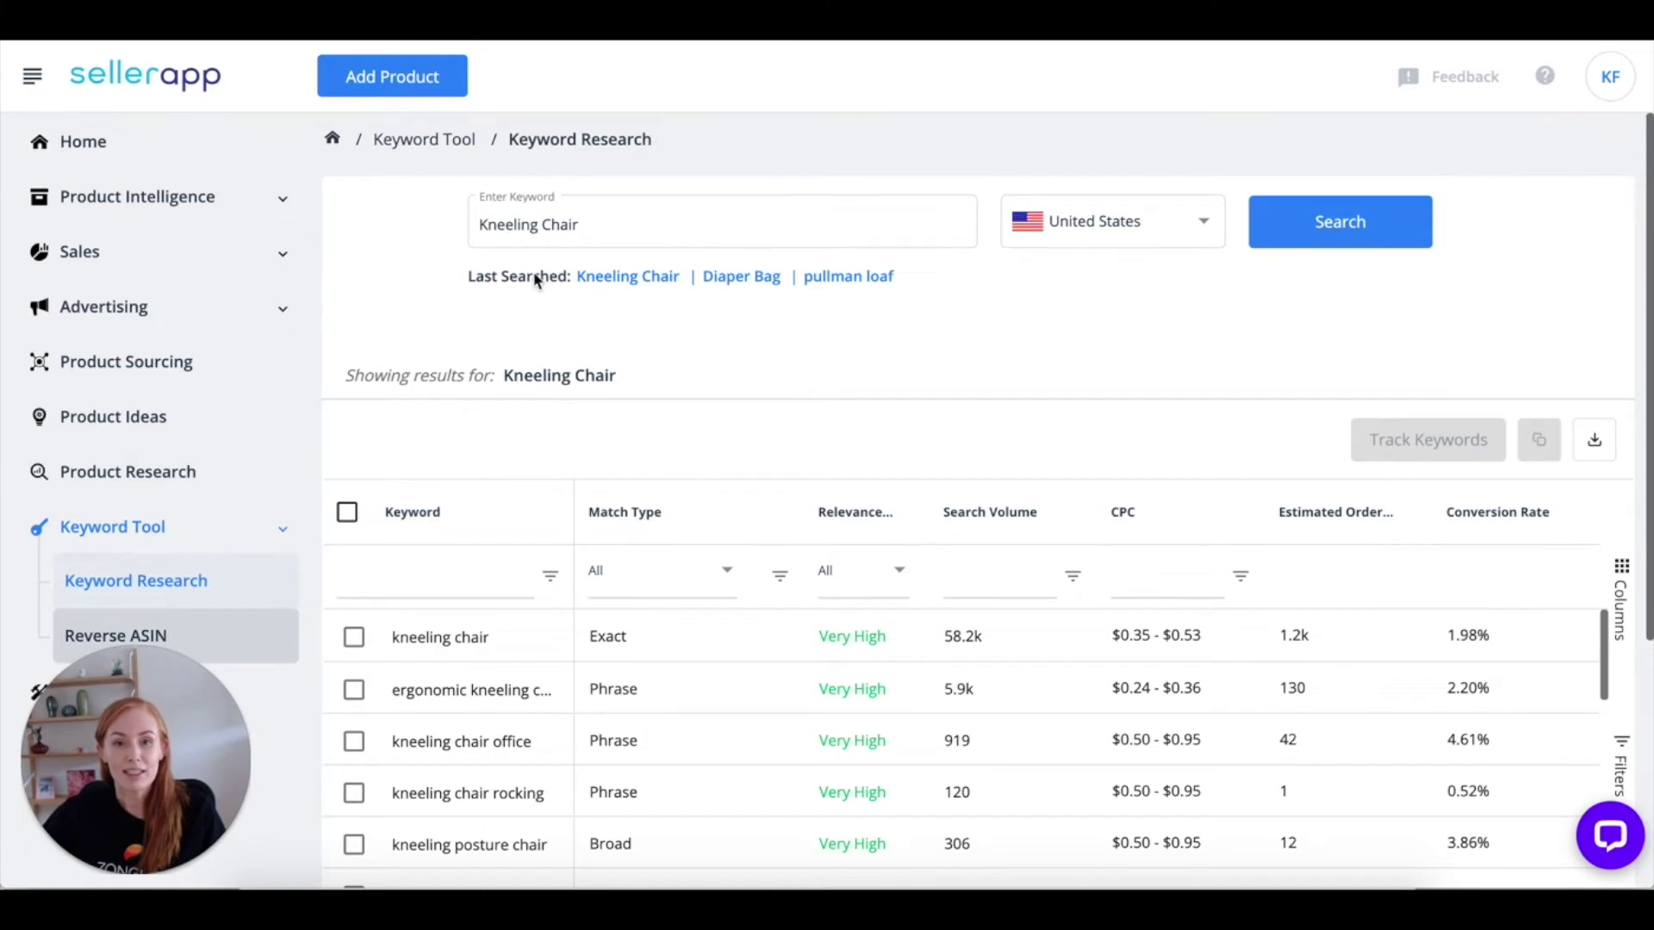
click(502, 422)
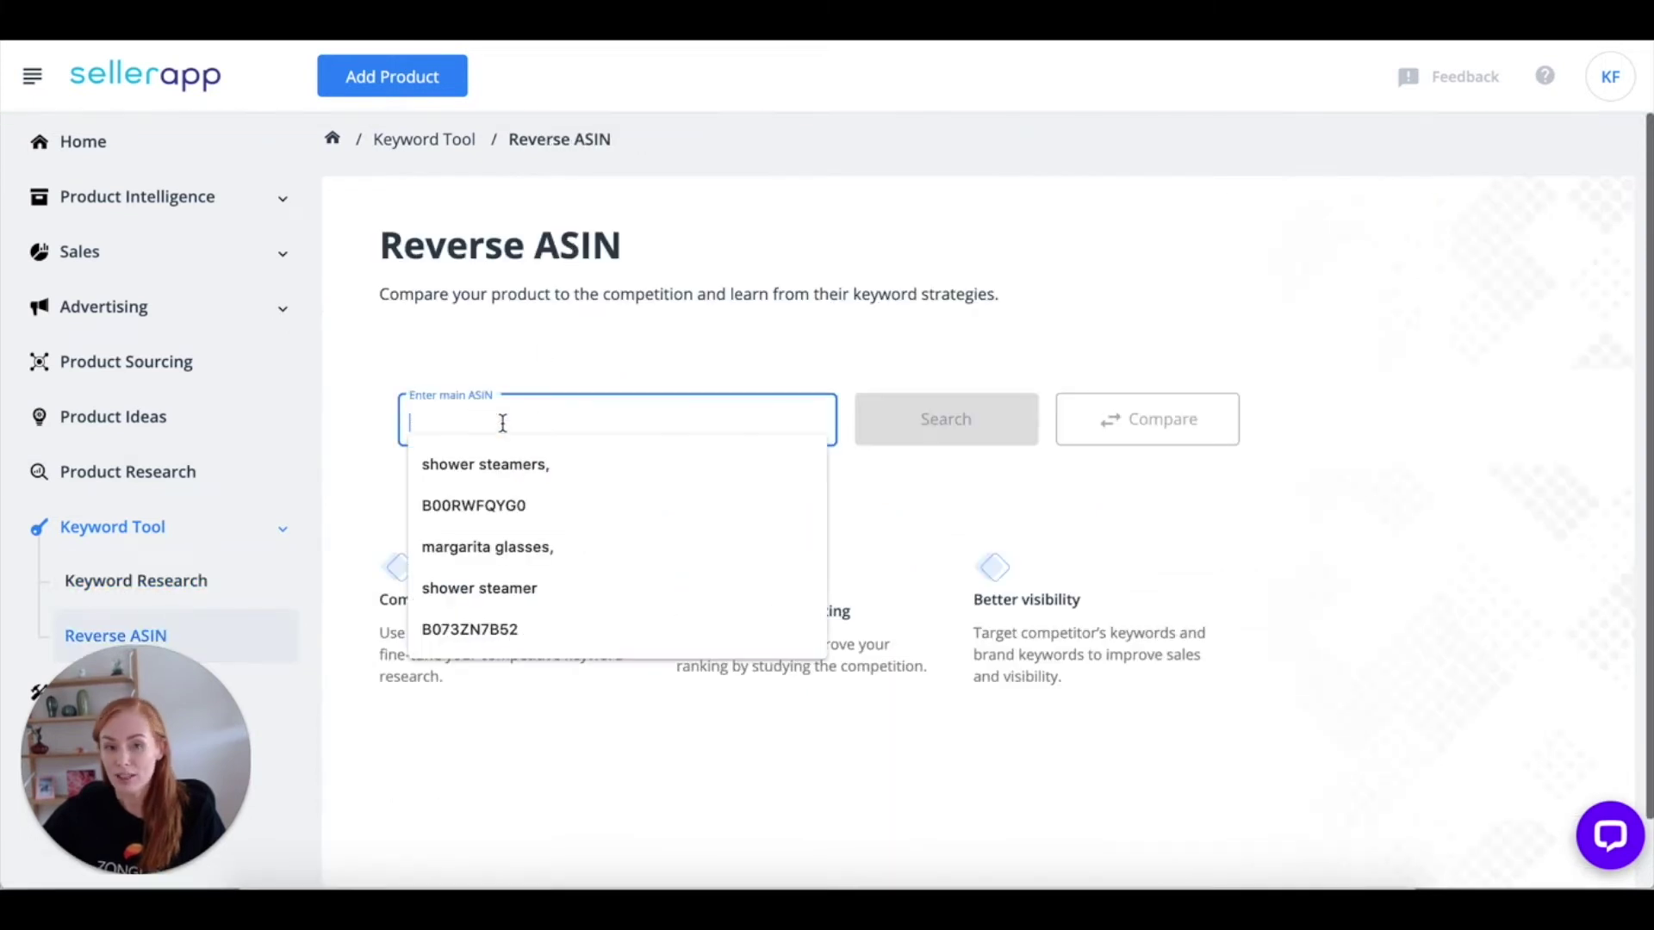
click(469, 629)
click(892, 420)
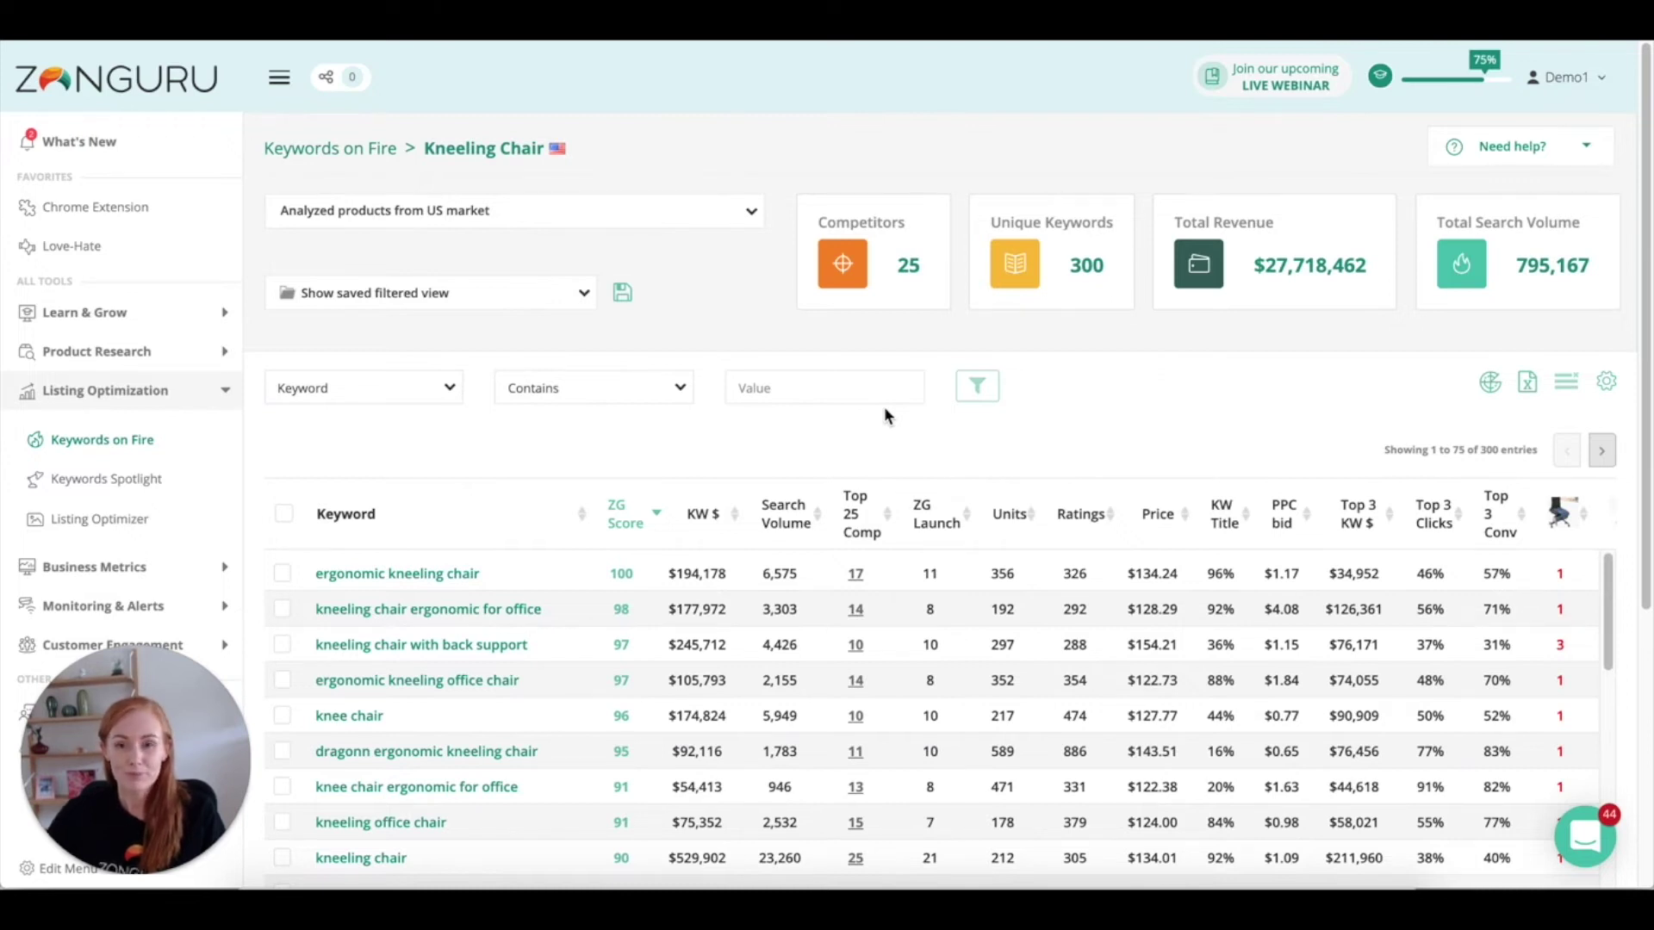
In ZonGuru's Keywords on Fire, examine the Kneeling Chair keyword metrics, including the explanations of keyword revenue and average price
scroll(884, 406, down, 3)
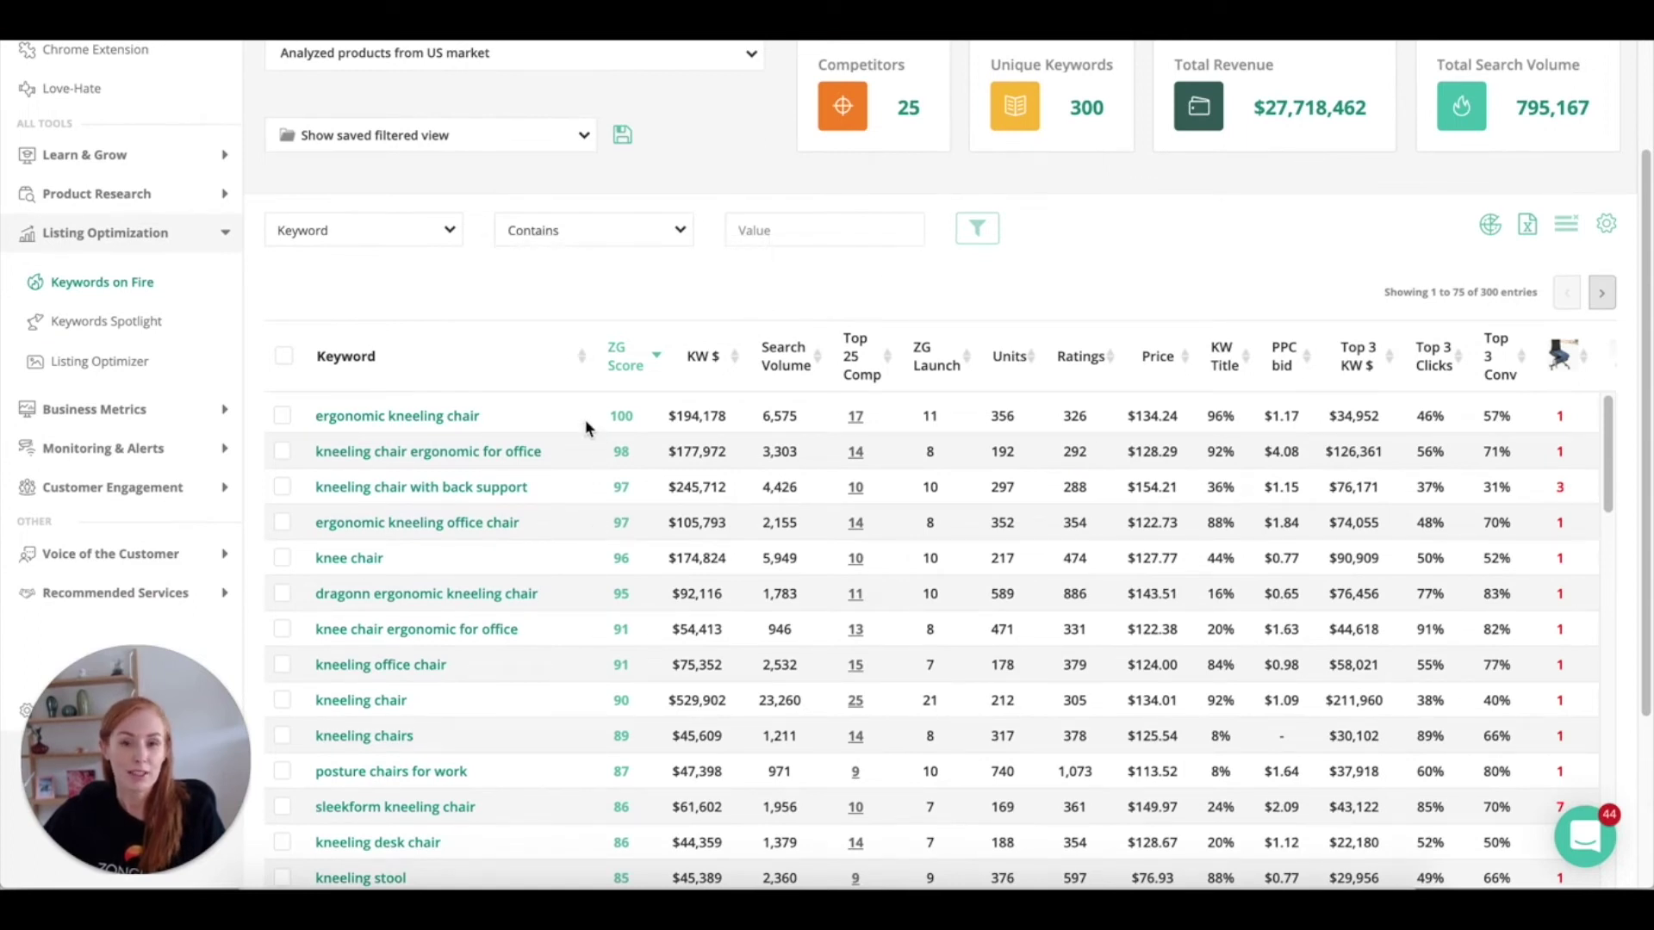
scroll(544, 417, up, 2)
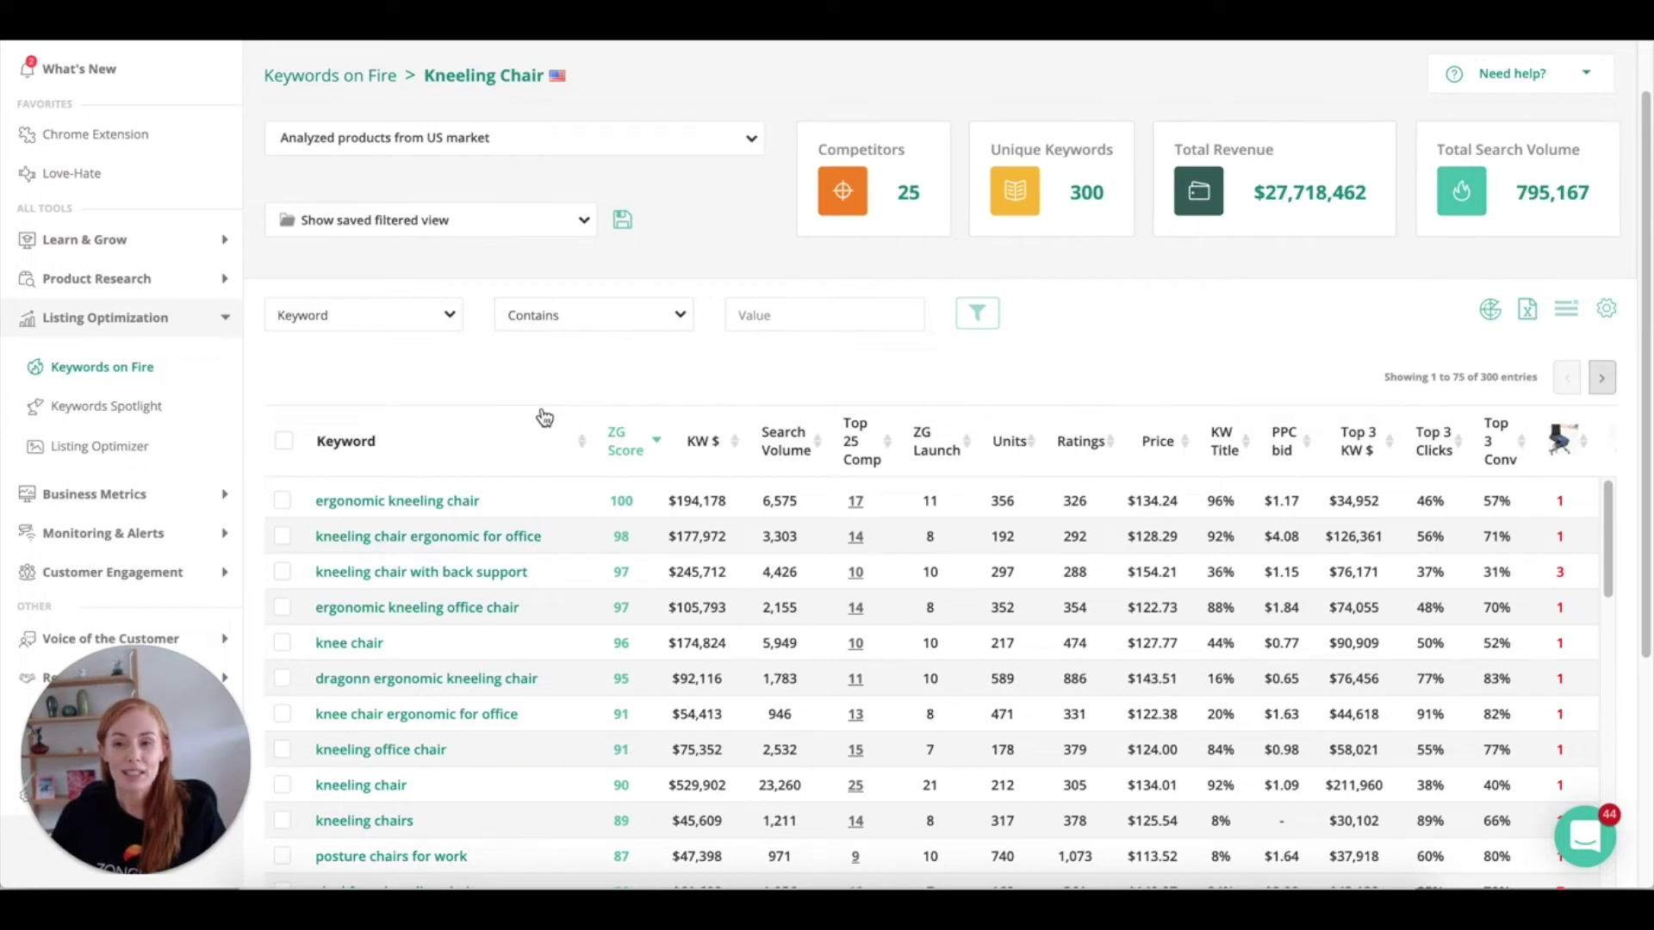
mouse_move(720, 438)
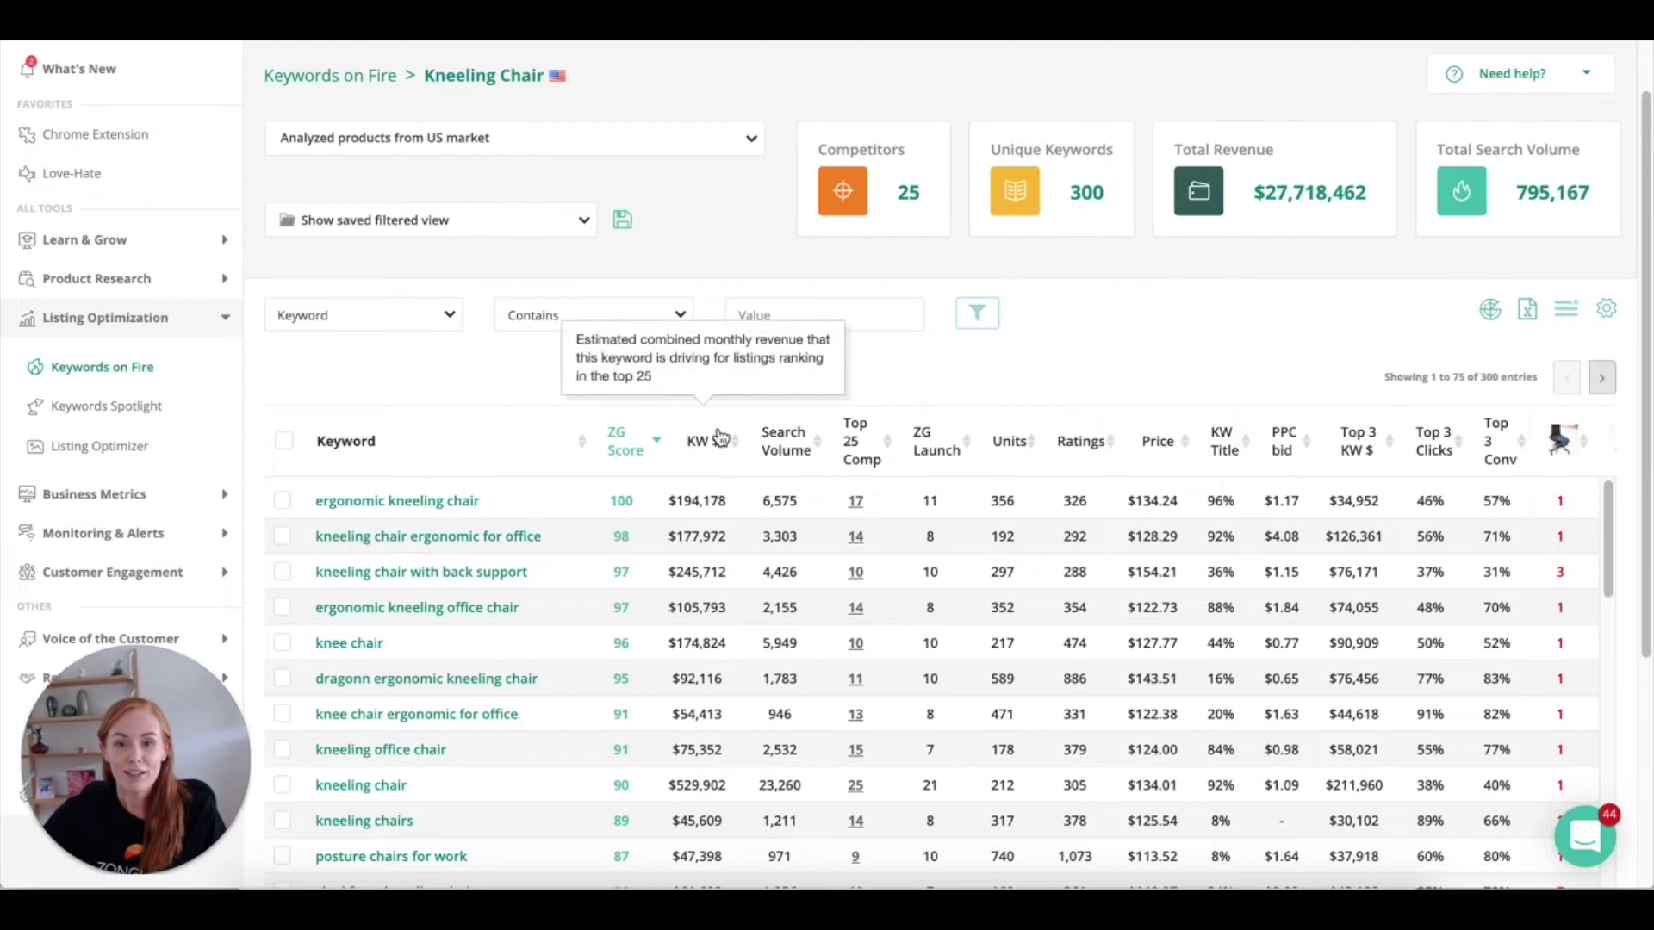
mouse_move(1215, 446)
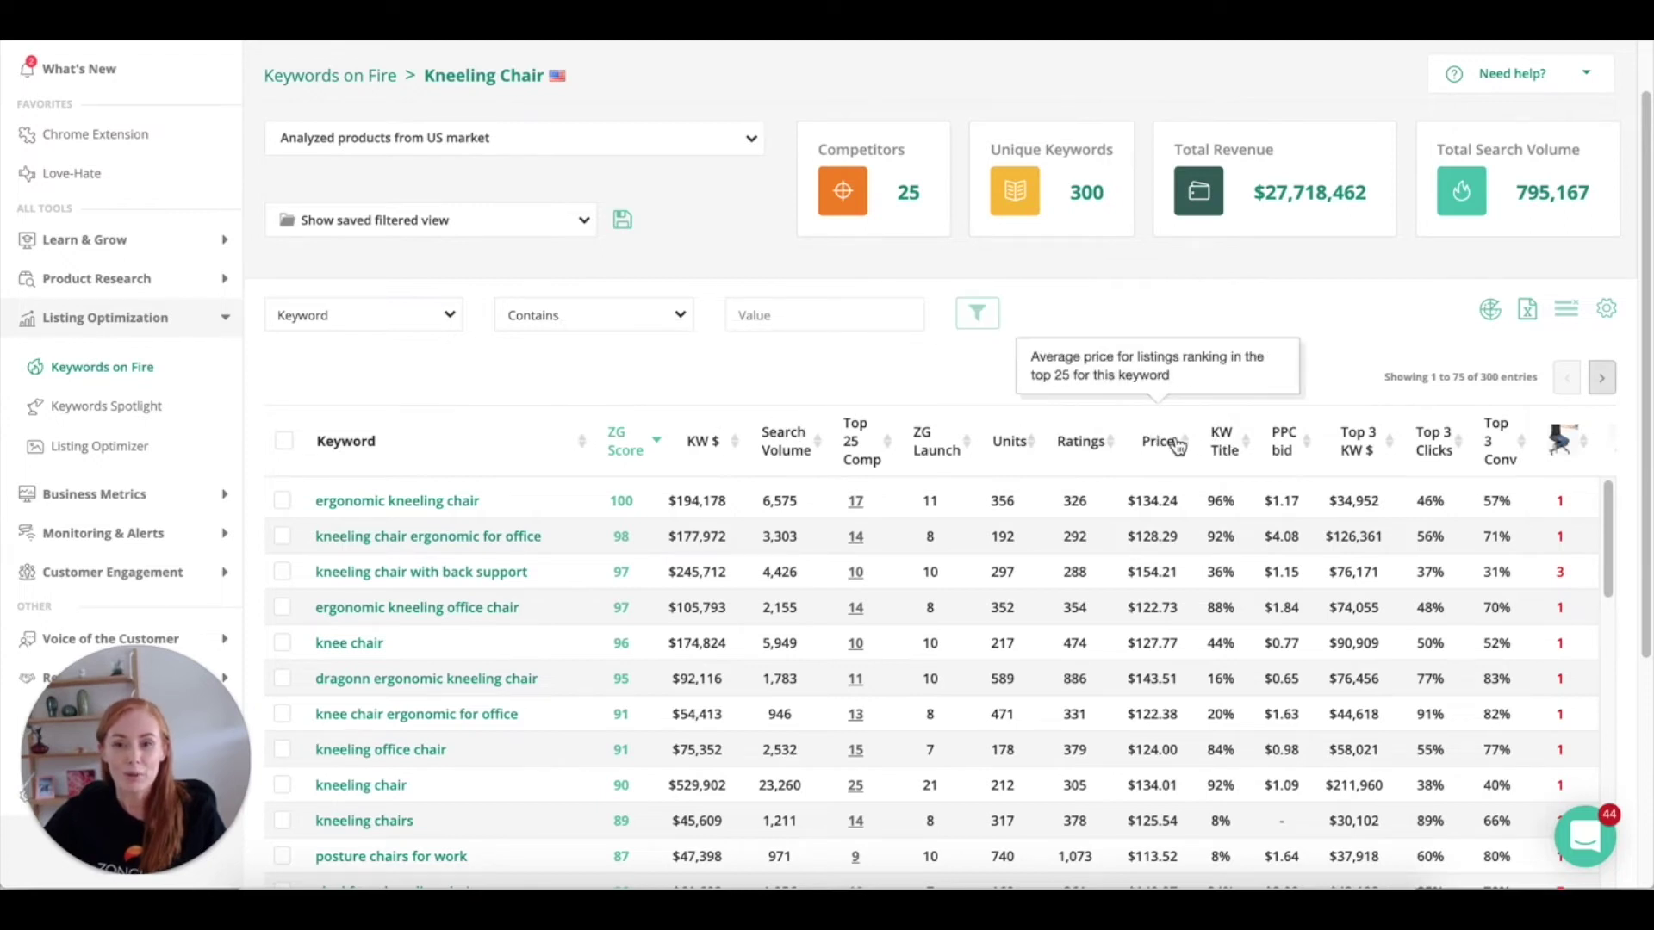
mouse_move(1501, 432)
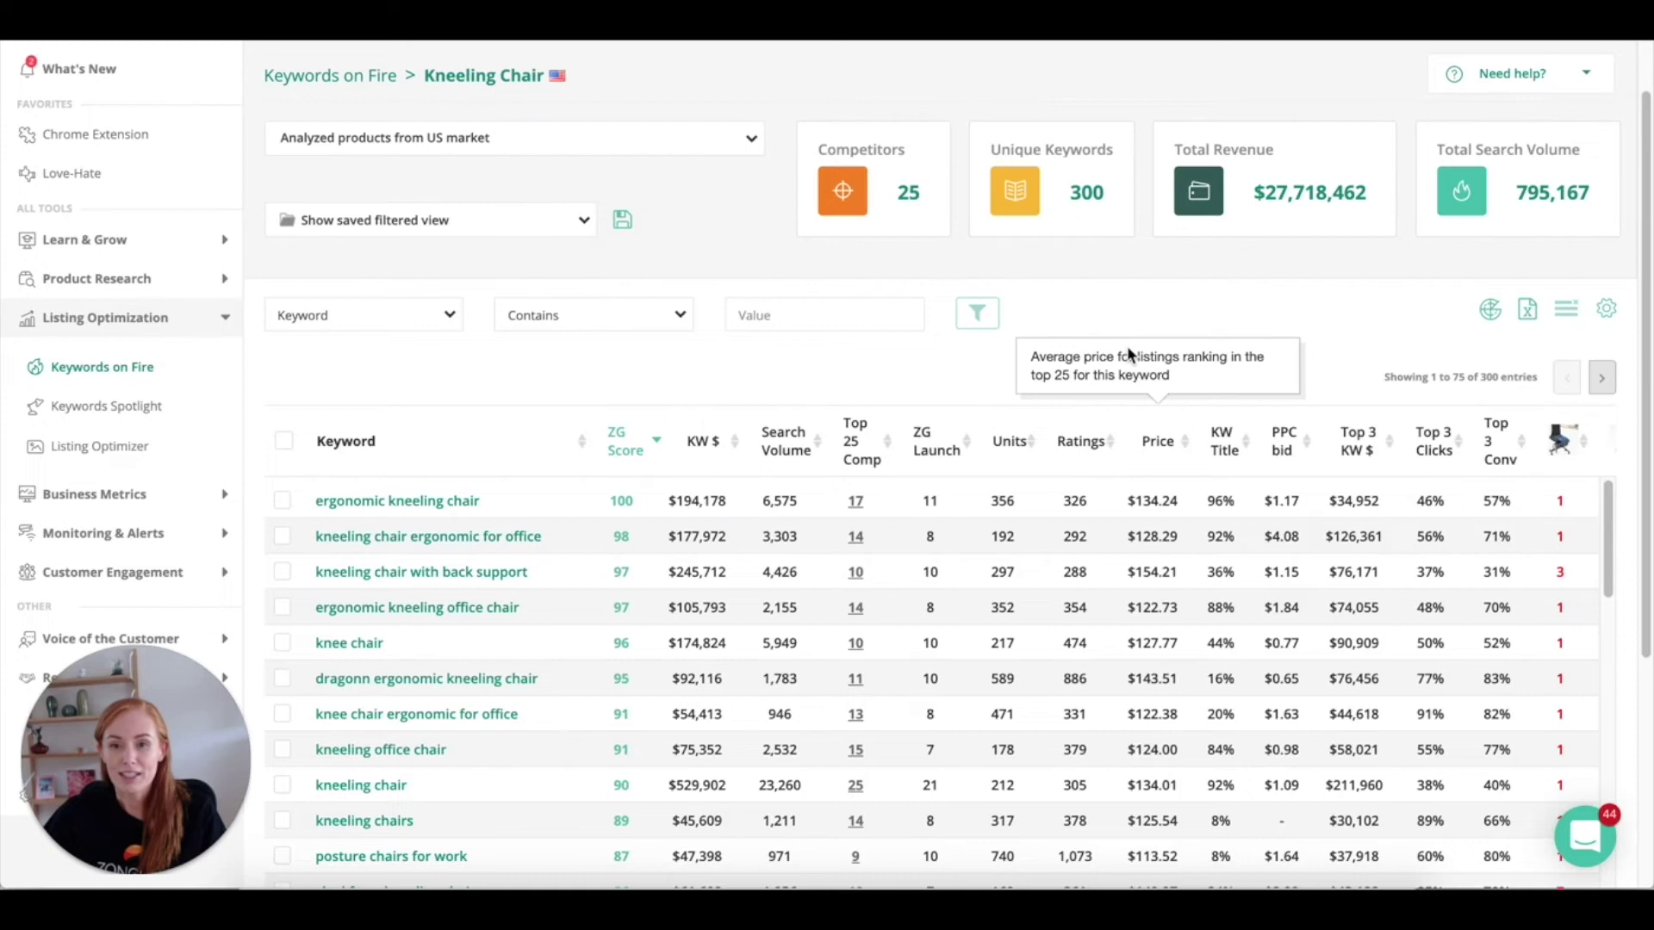
Examine the competitor ranking columns for the Kneeling Chair keywords and return to the main keyword metrics
scroll(1126, 349, down, 5)
drag(850, 732, 1434, 668)
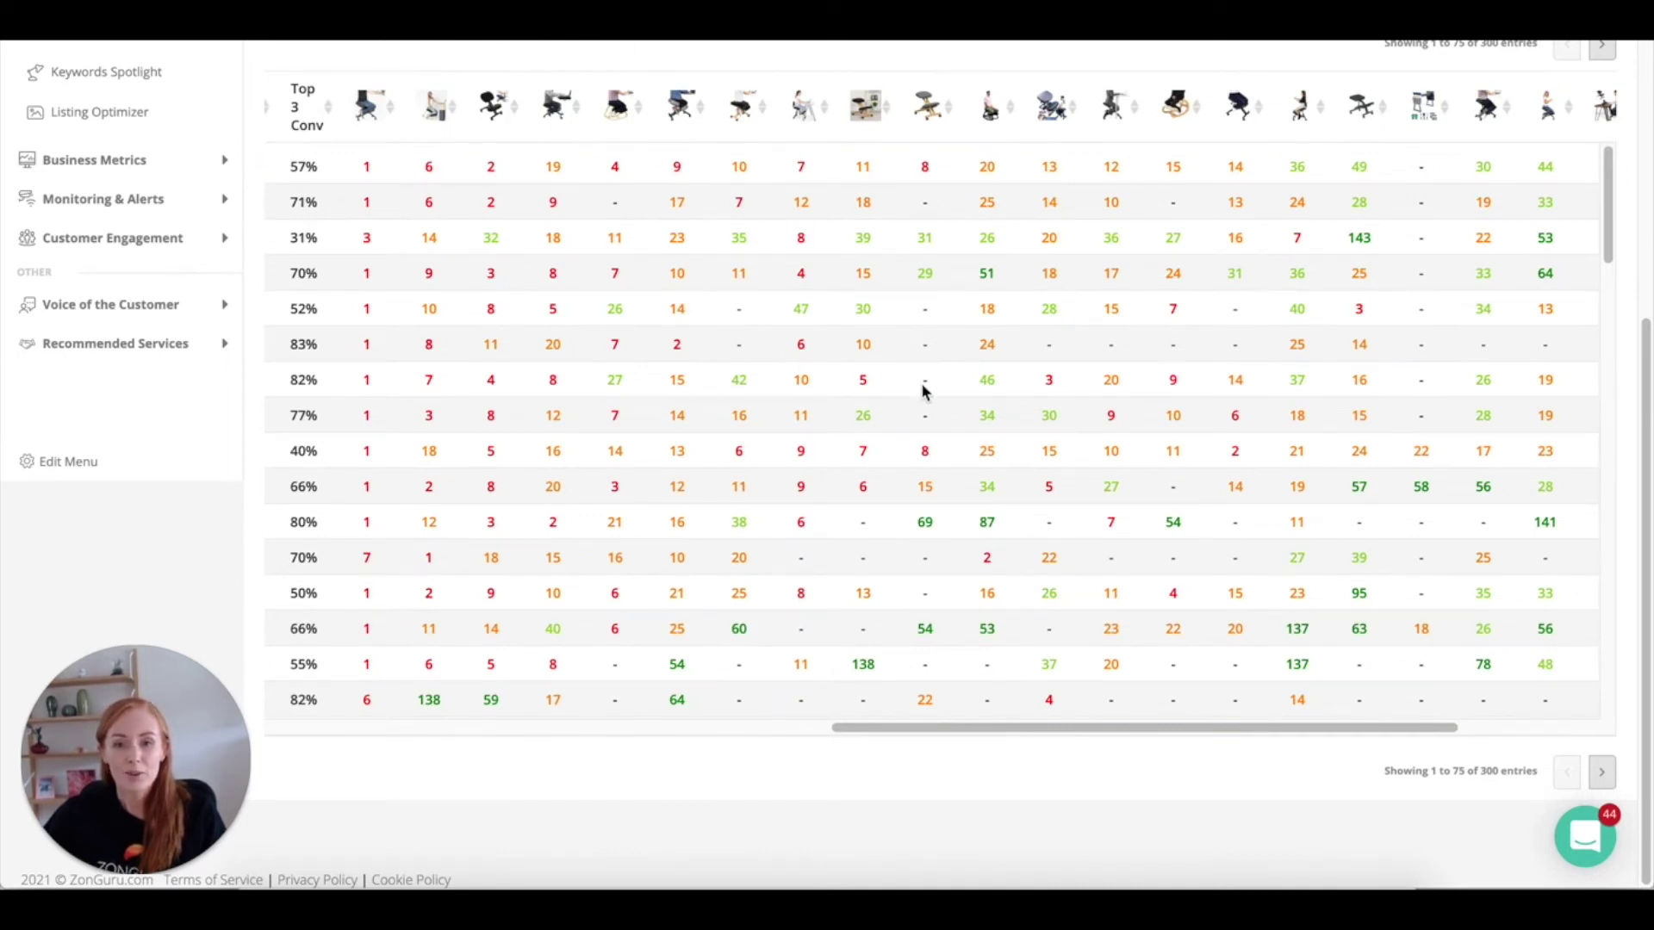
drag(983, 728, 362, 728)
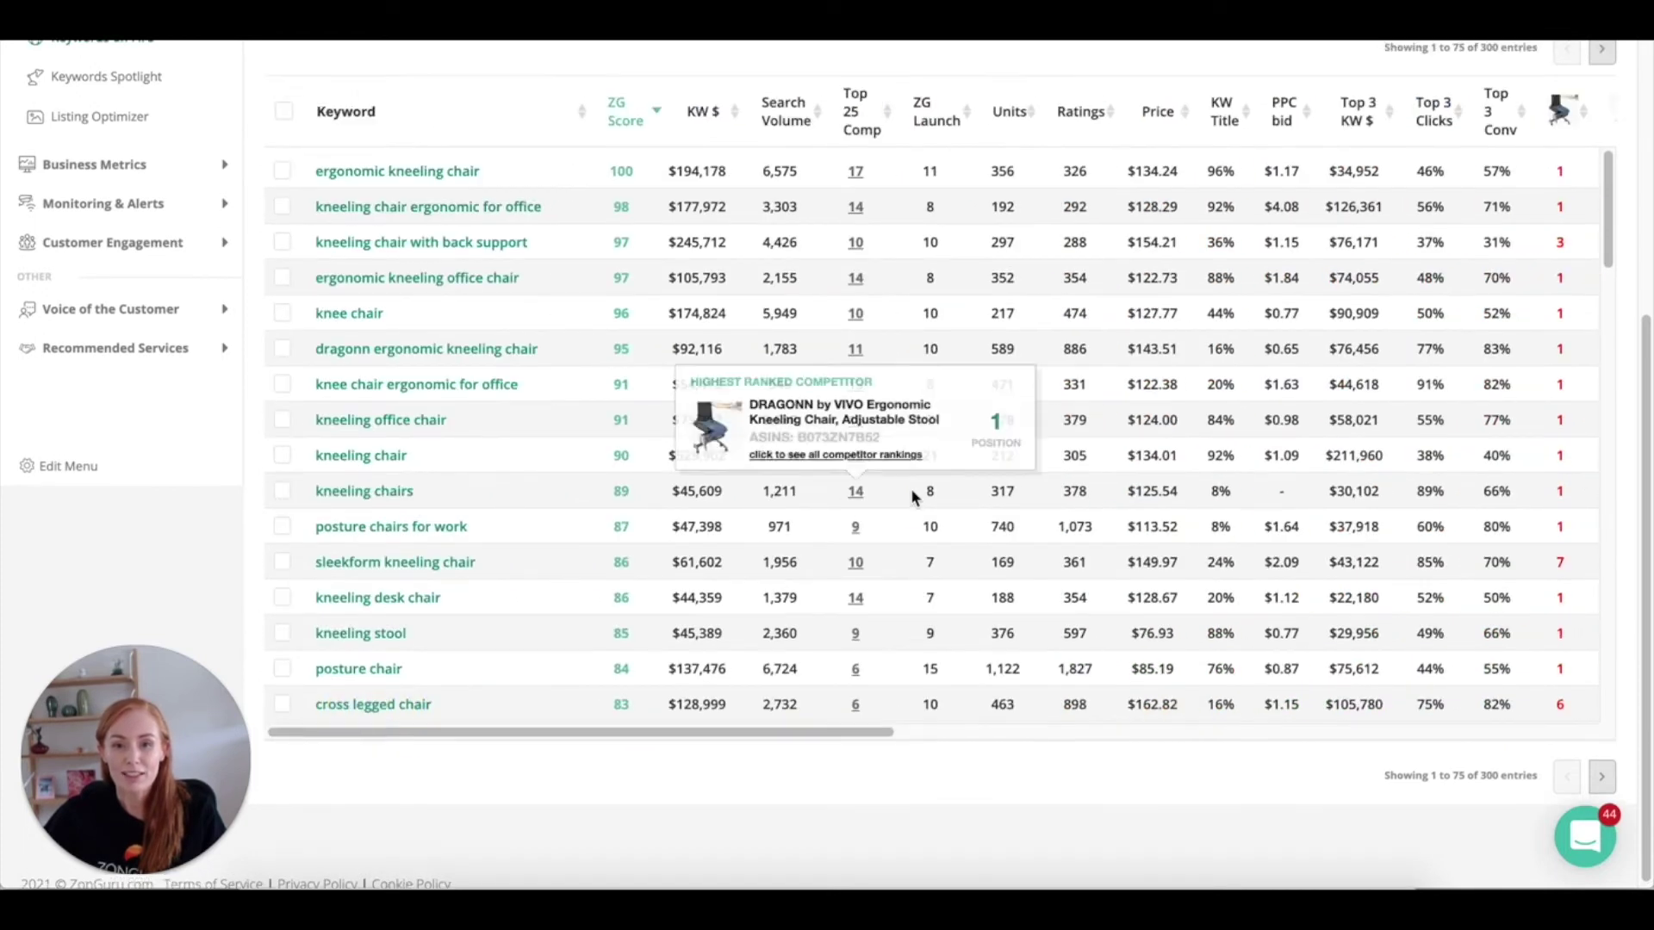
scroll(911, 488, up, 3)
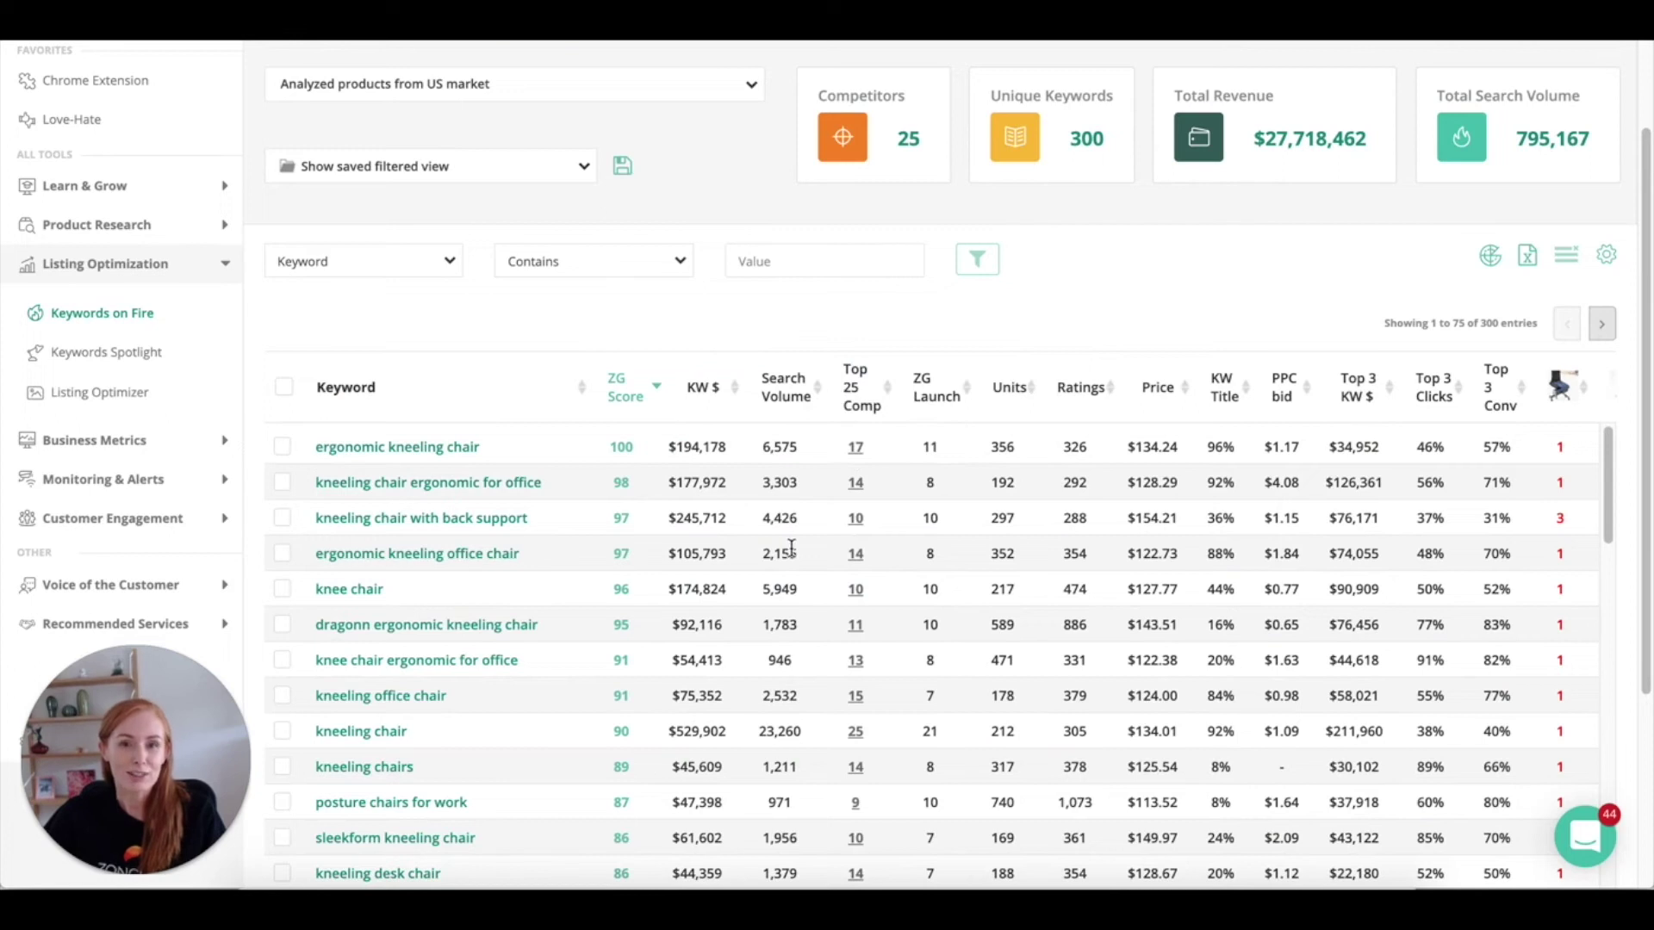
scroll(792, 548, up, 1)
scroll(791, 546, up, 2)
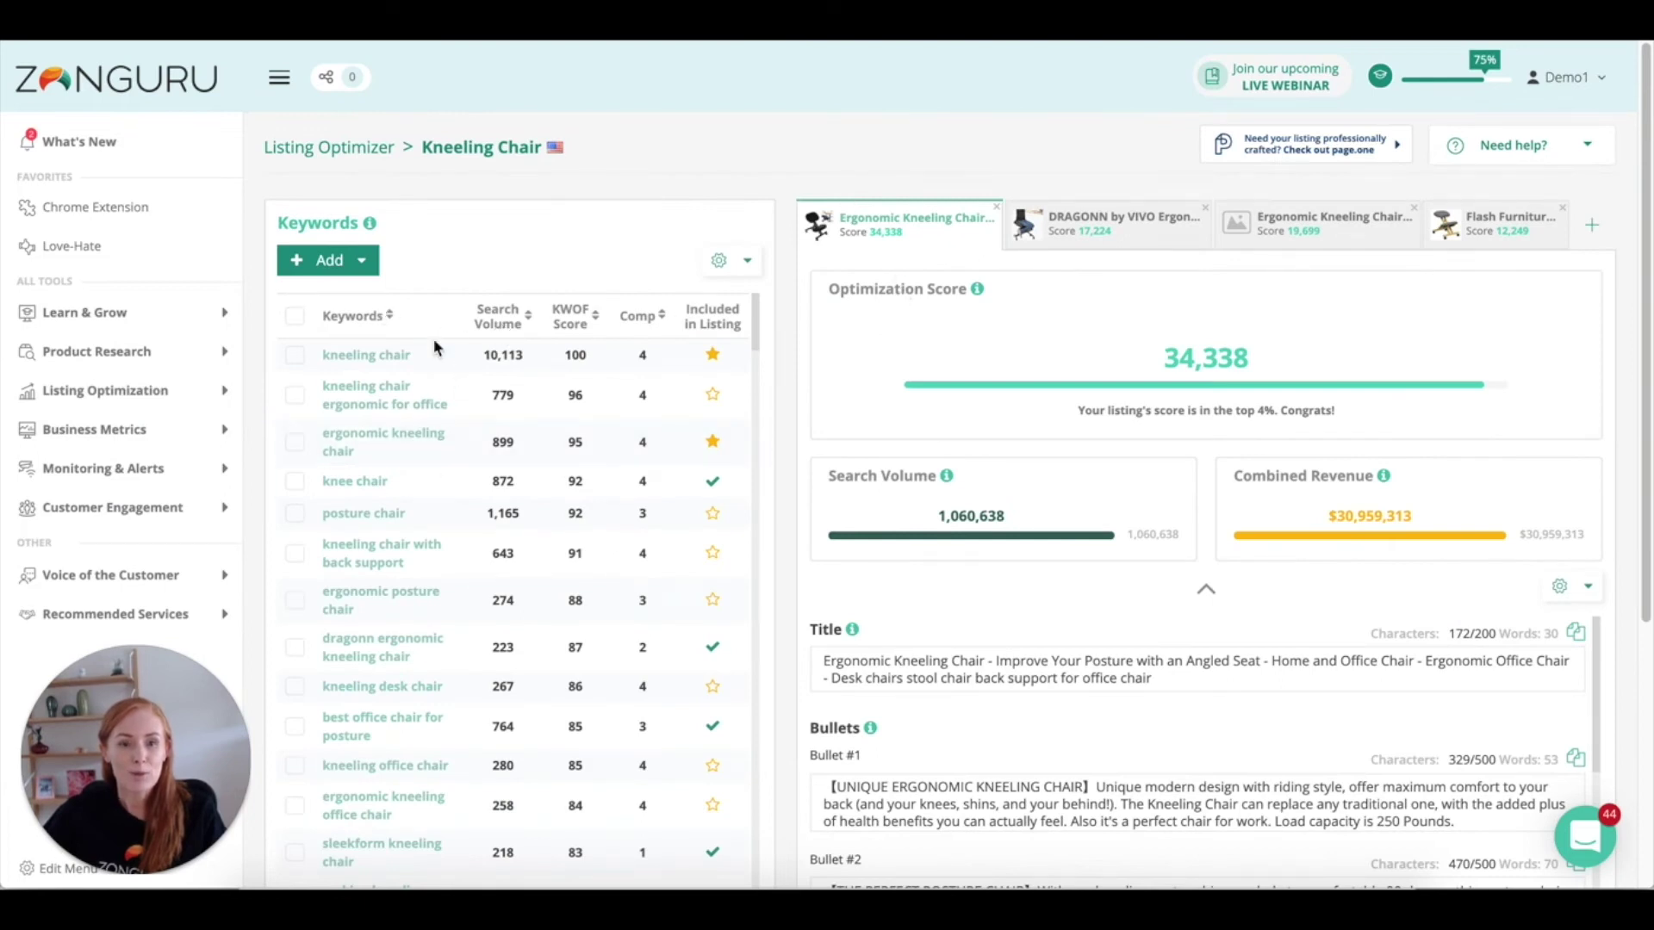
In ZonGuru's Listing Optimizer, examine the Kneeling Chair keyword list, the optimization score and the listing's title and bullets
click(405, 354)
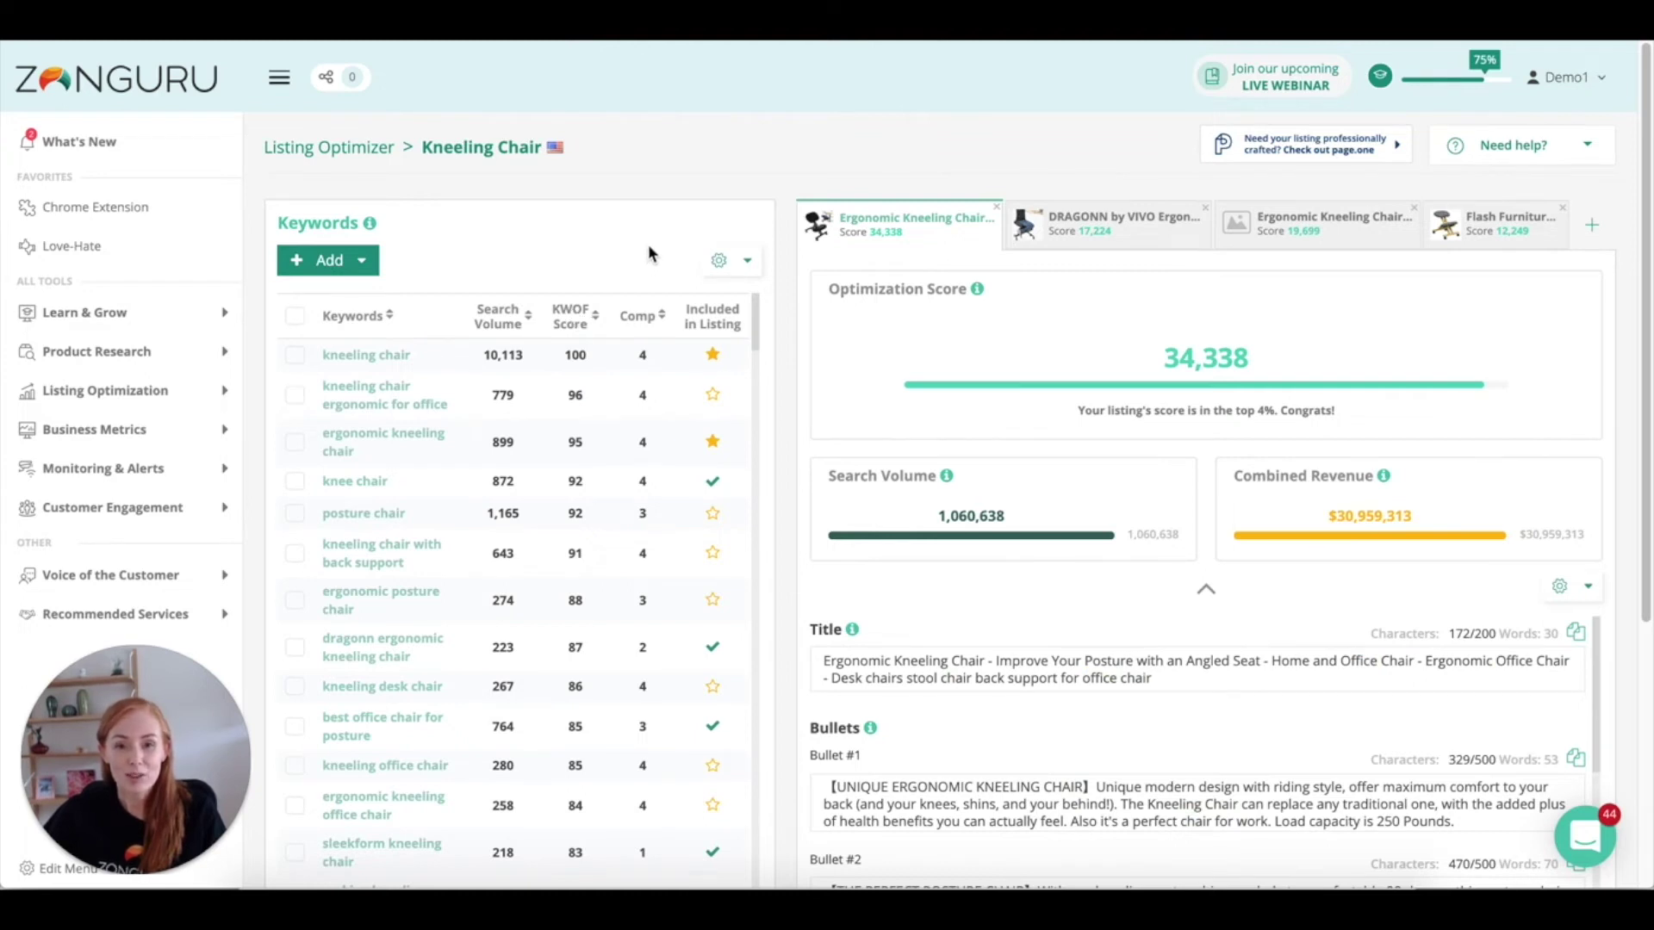
mouse_move(714, 356)
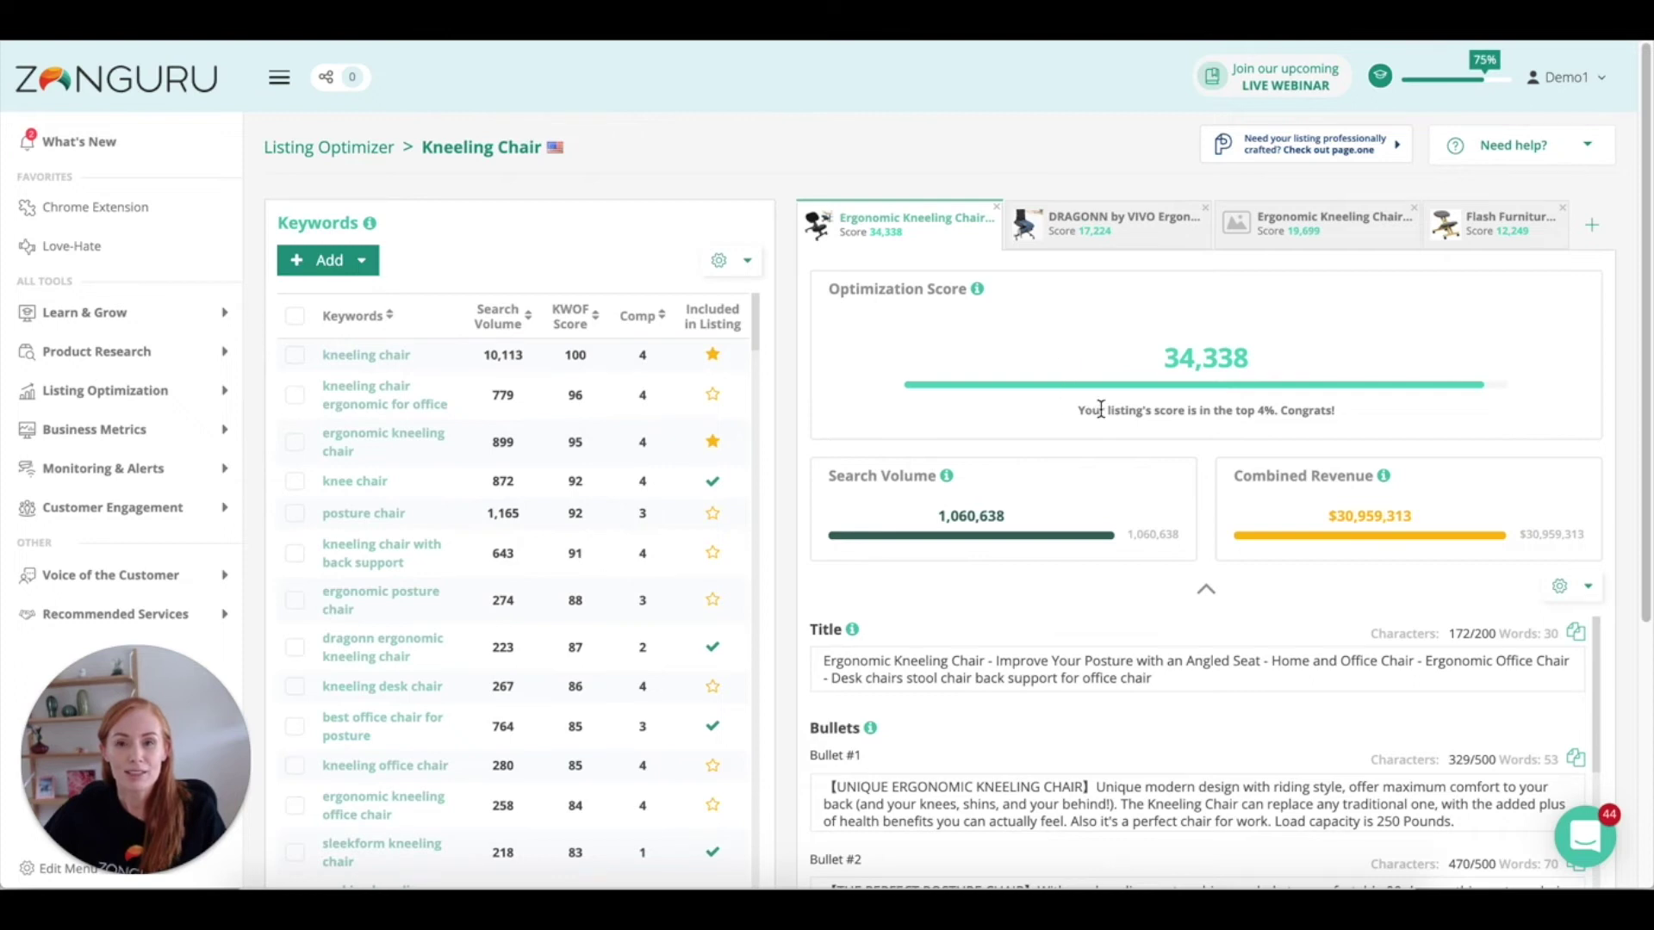
scroll(1098, 407, down, 1)
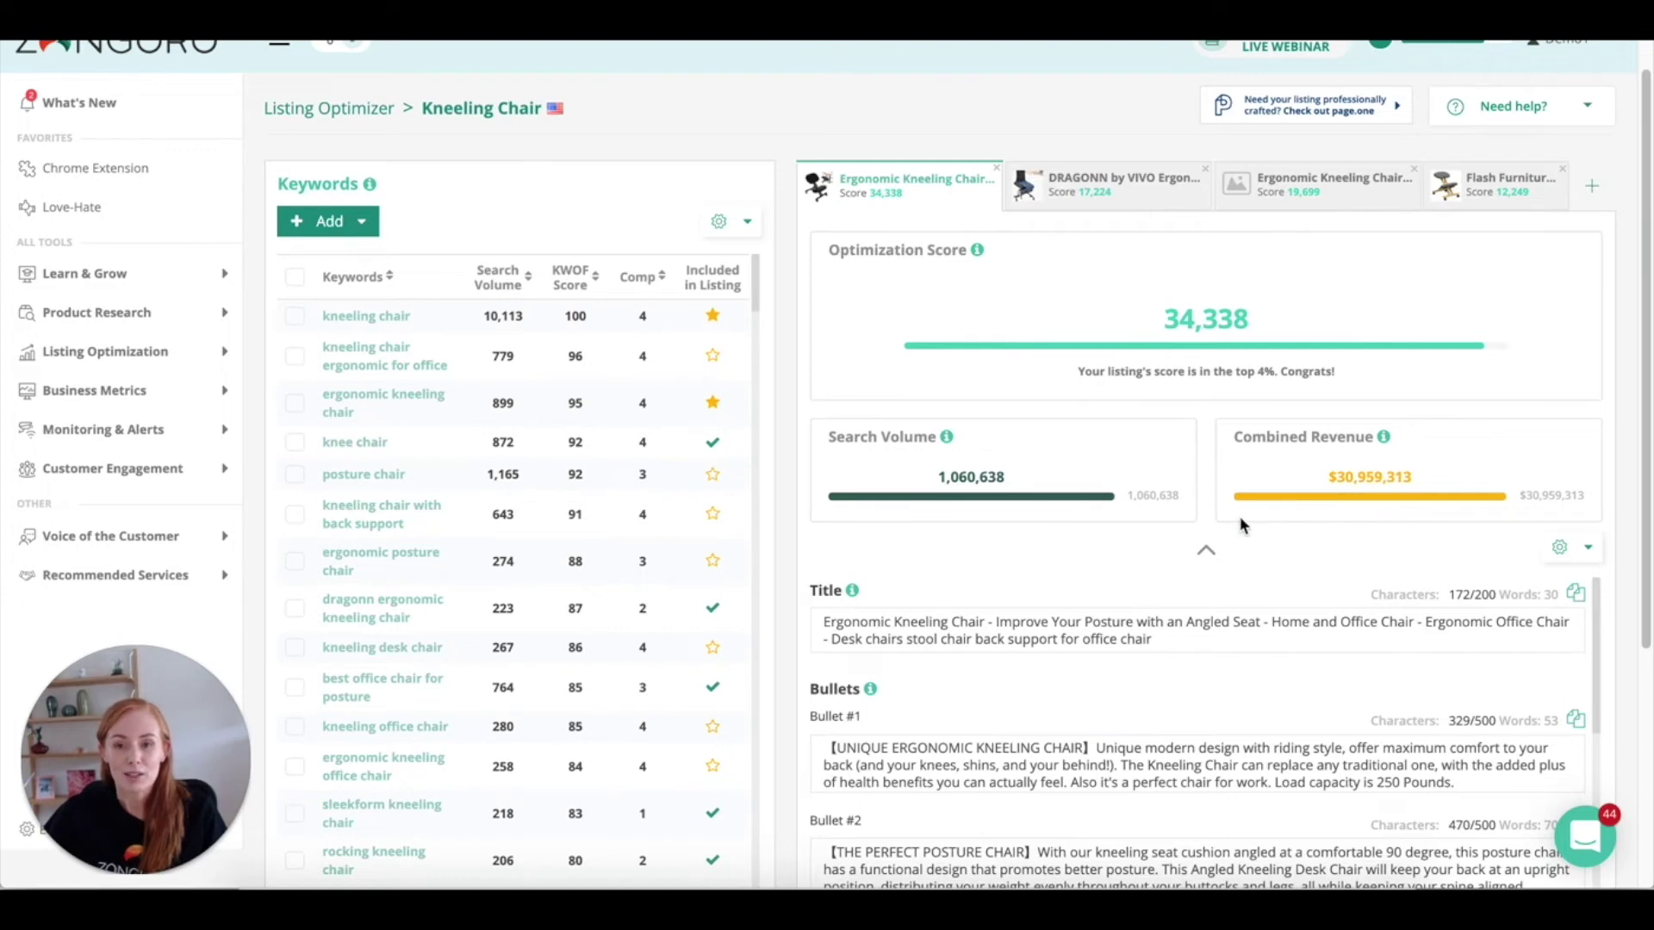
scroll(1240, 524, down, 1)
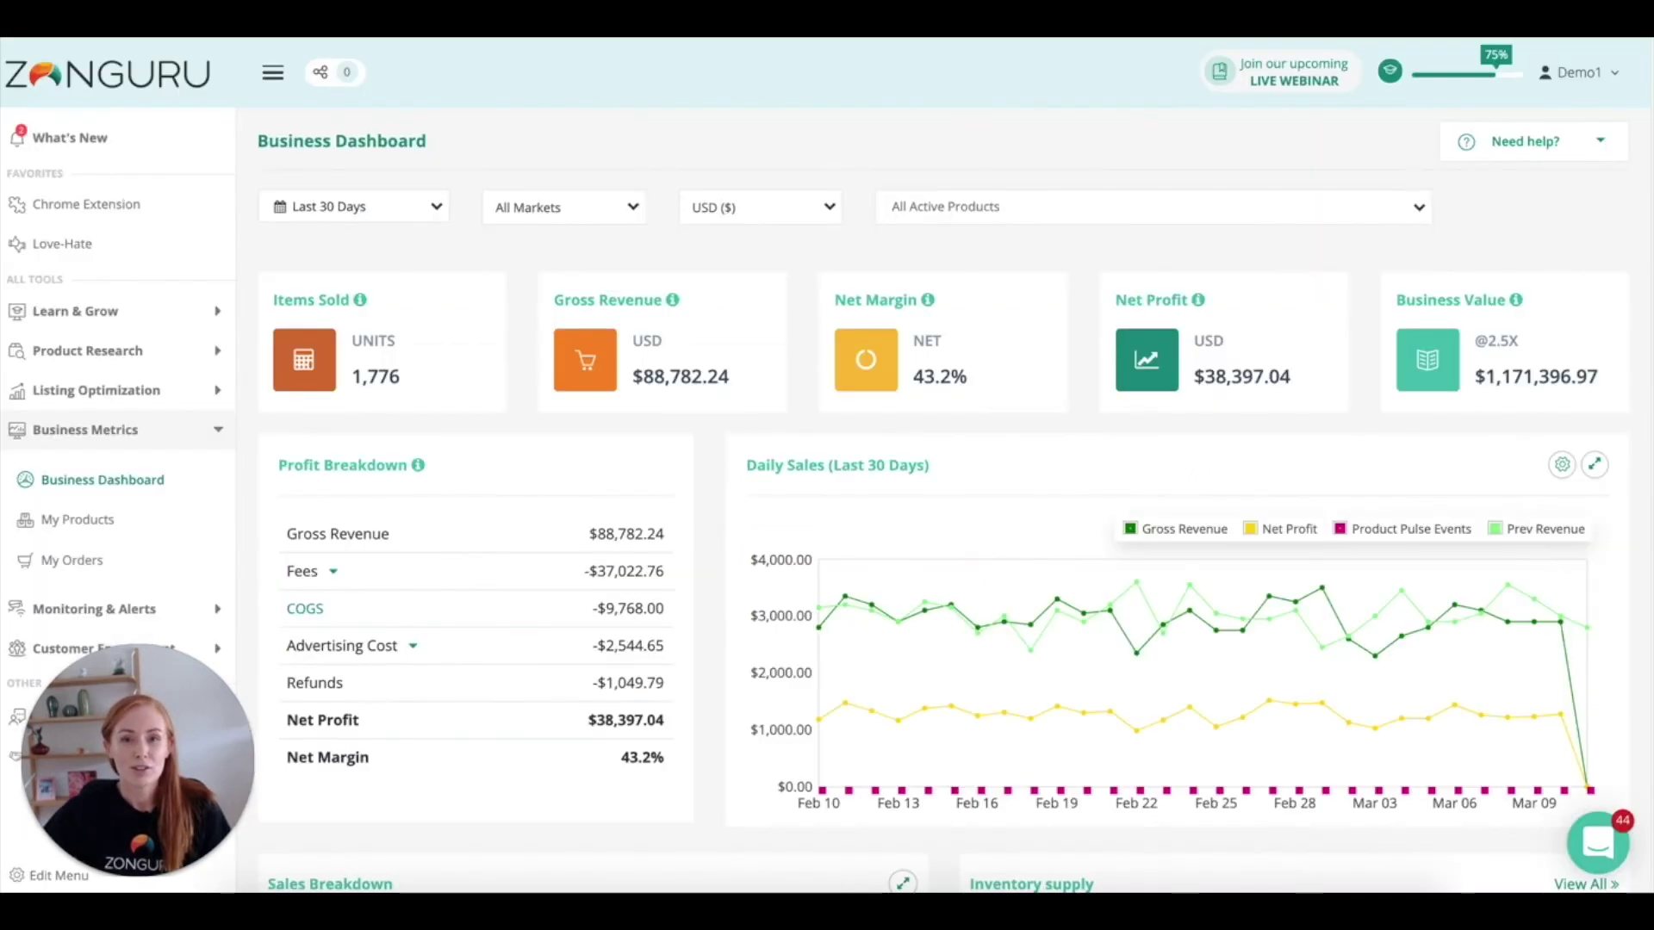
In ZonGuru's Business Dashboard, expand Fees and Selling Fees in the profit breakdown and review the daily sales chart
click(338, 574)
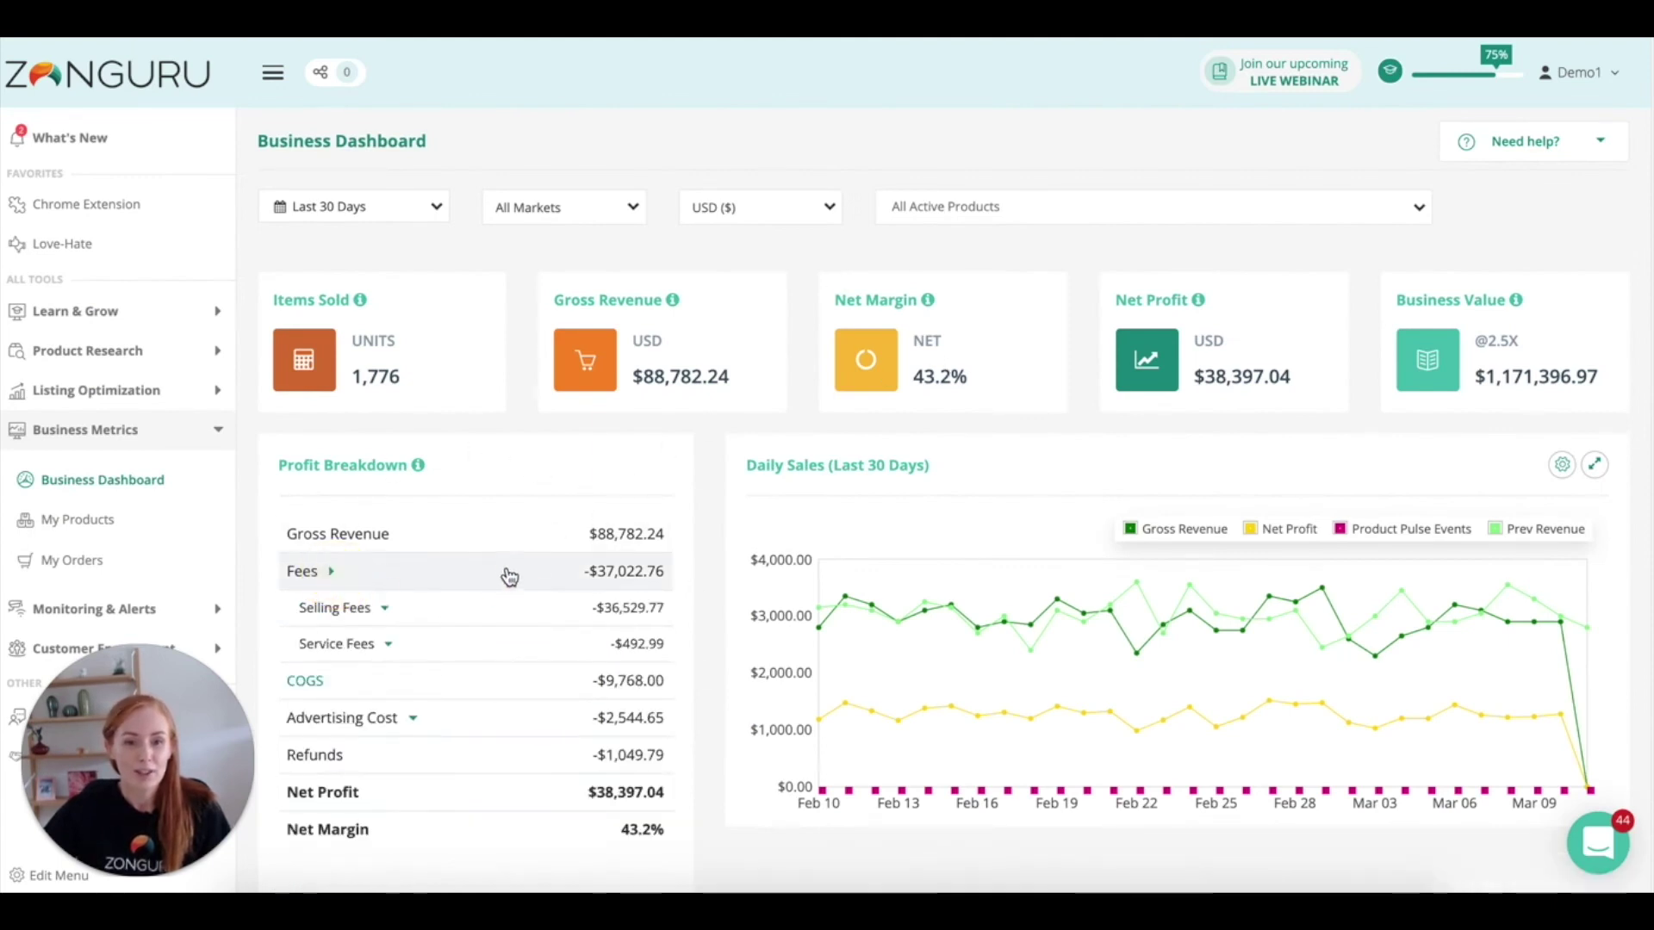
click(384, 608)
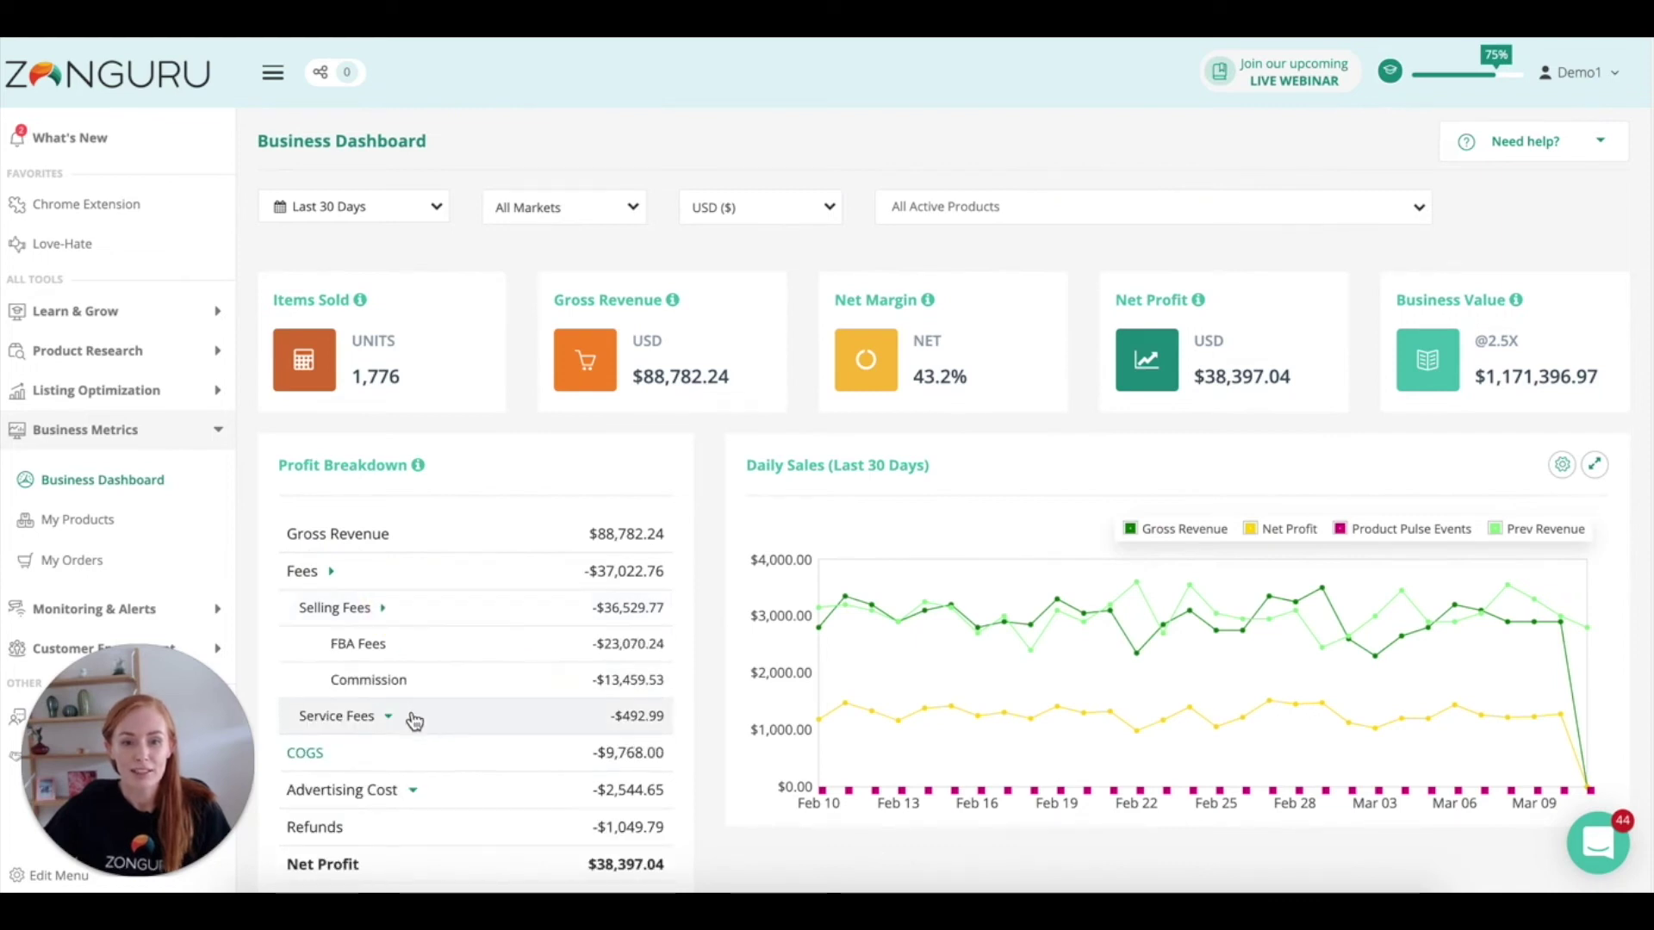
scroll(554, 698, down, 1)
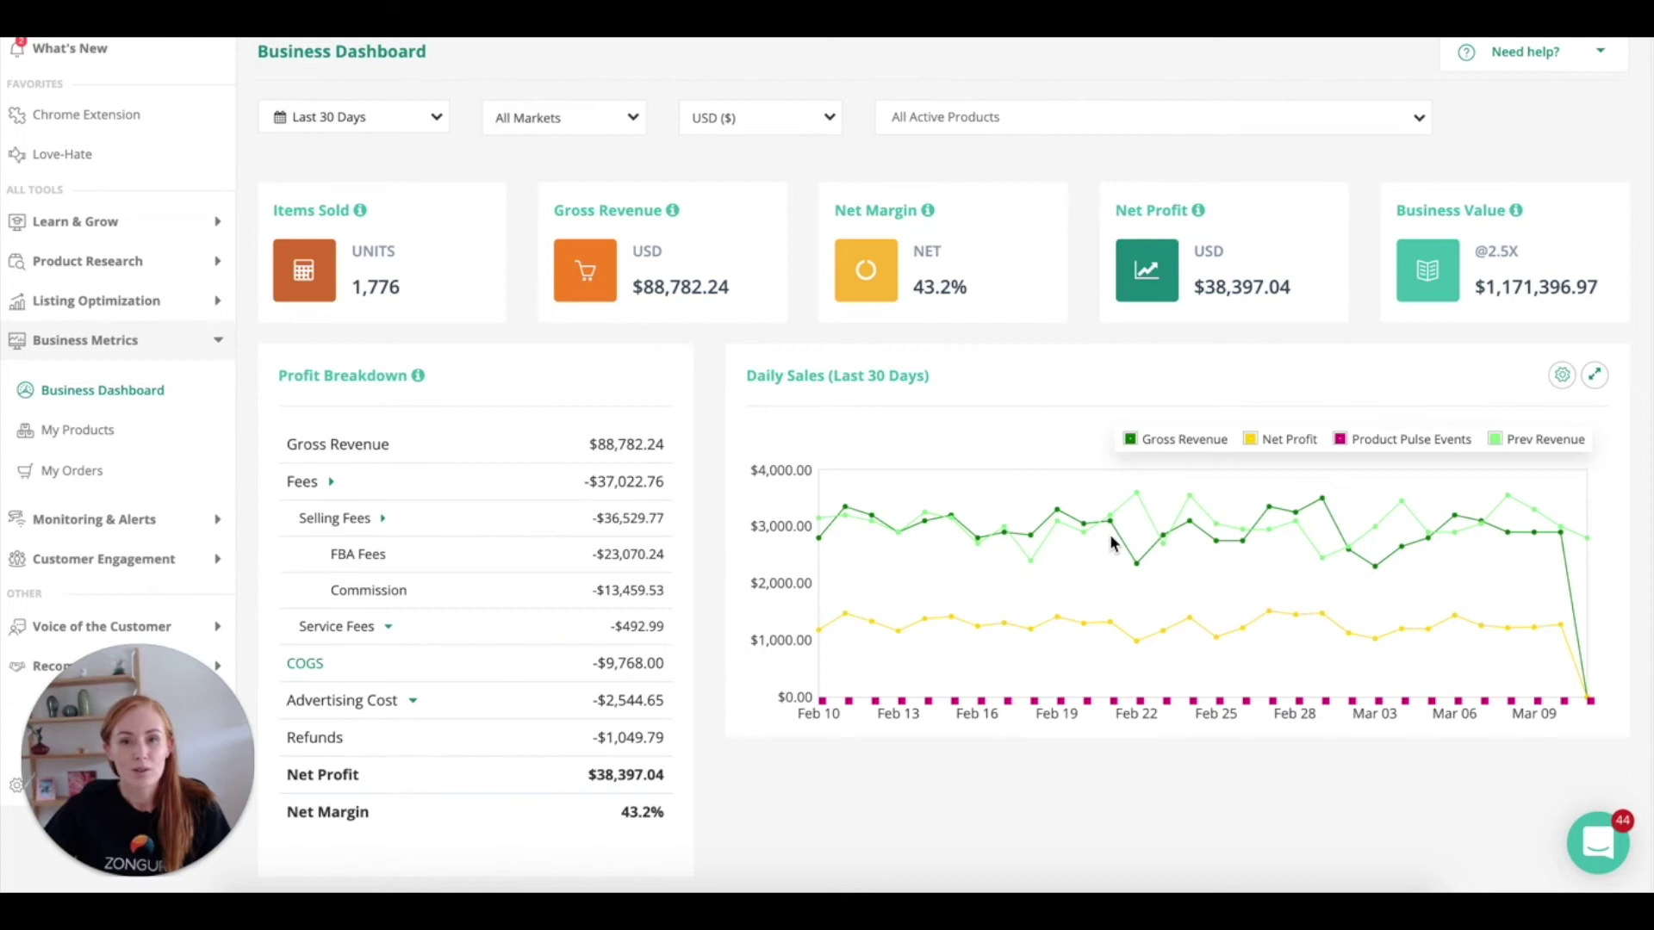
mouse_move(921, 626)
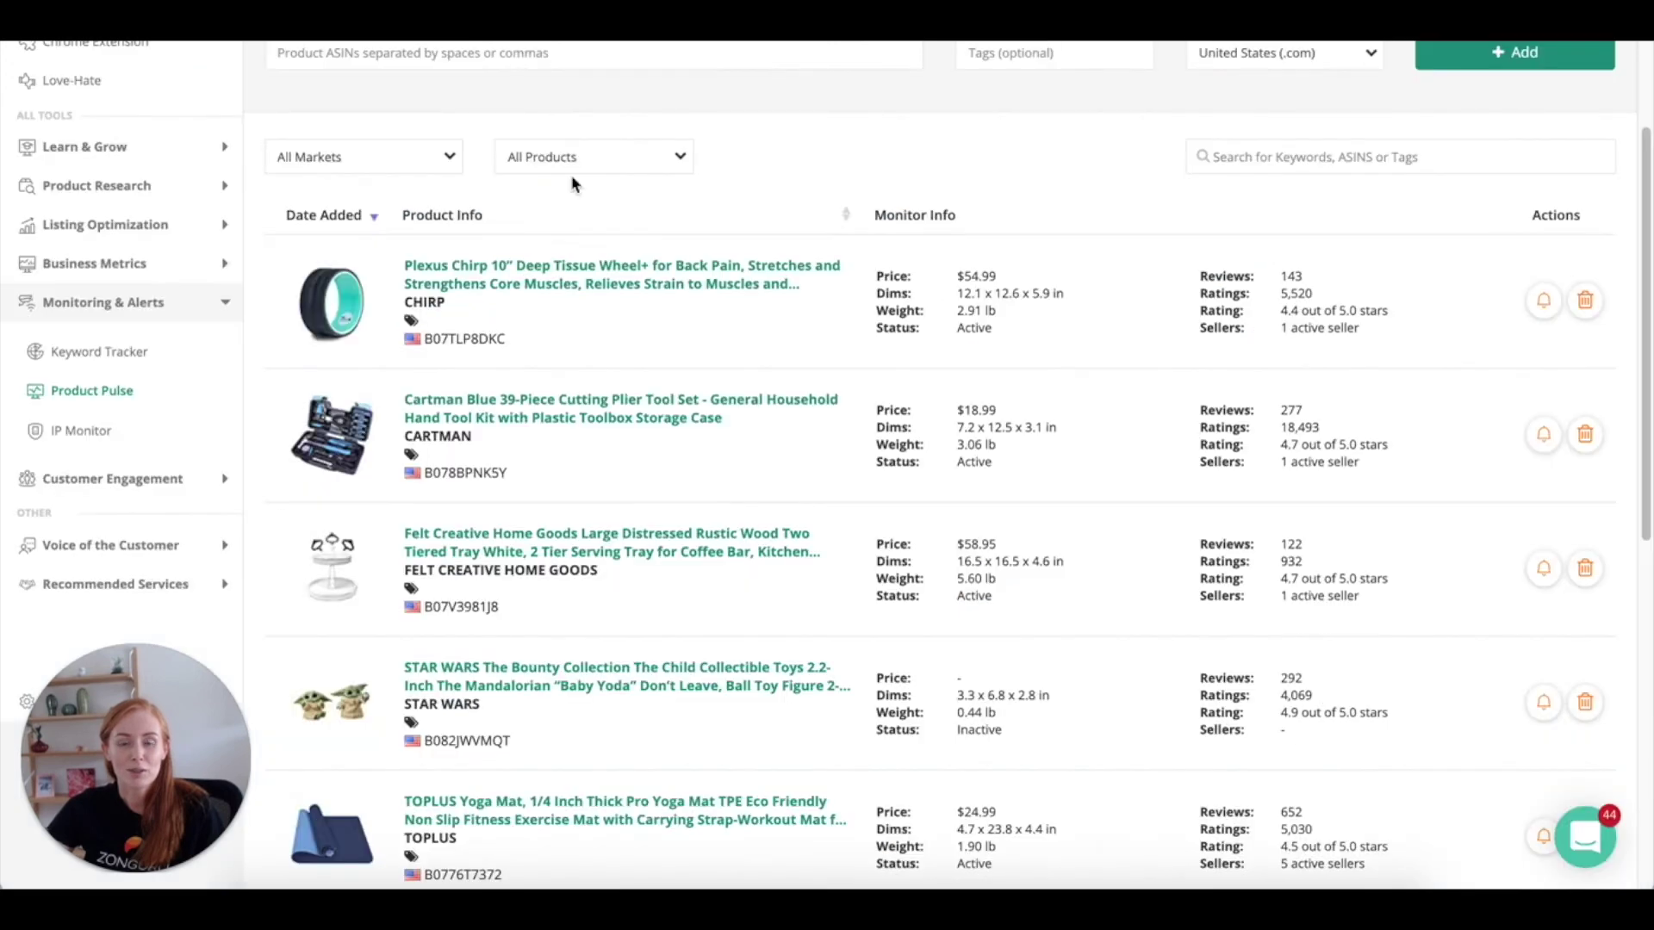
In Product Pulse, open the change alerts of the Plexus Chirp 10" wheel and examine its tracked events and notification settings
scroll(678, 343, up, 1)
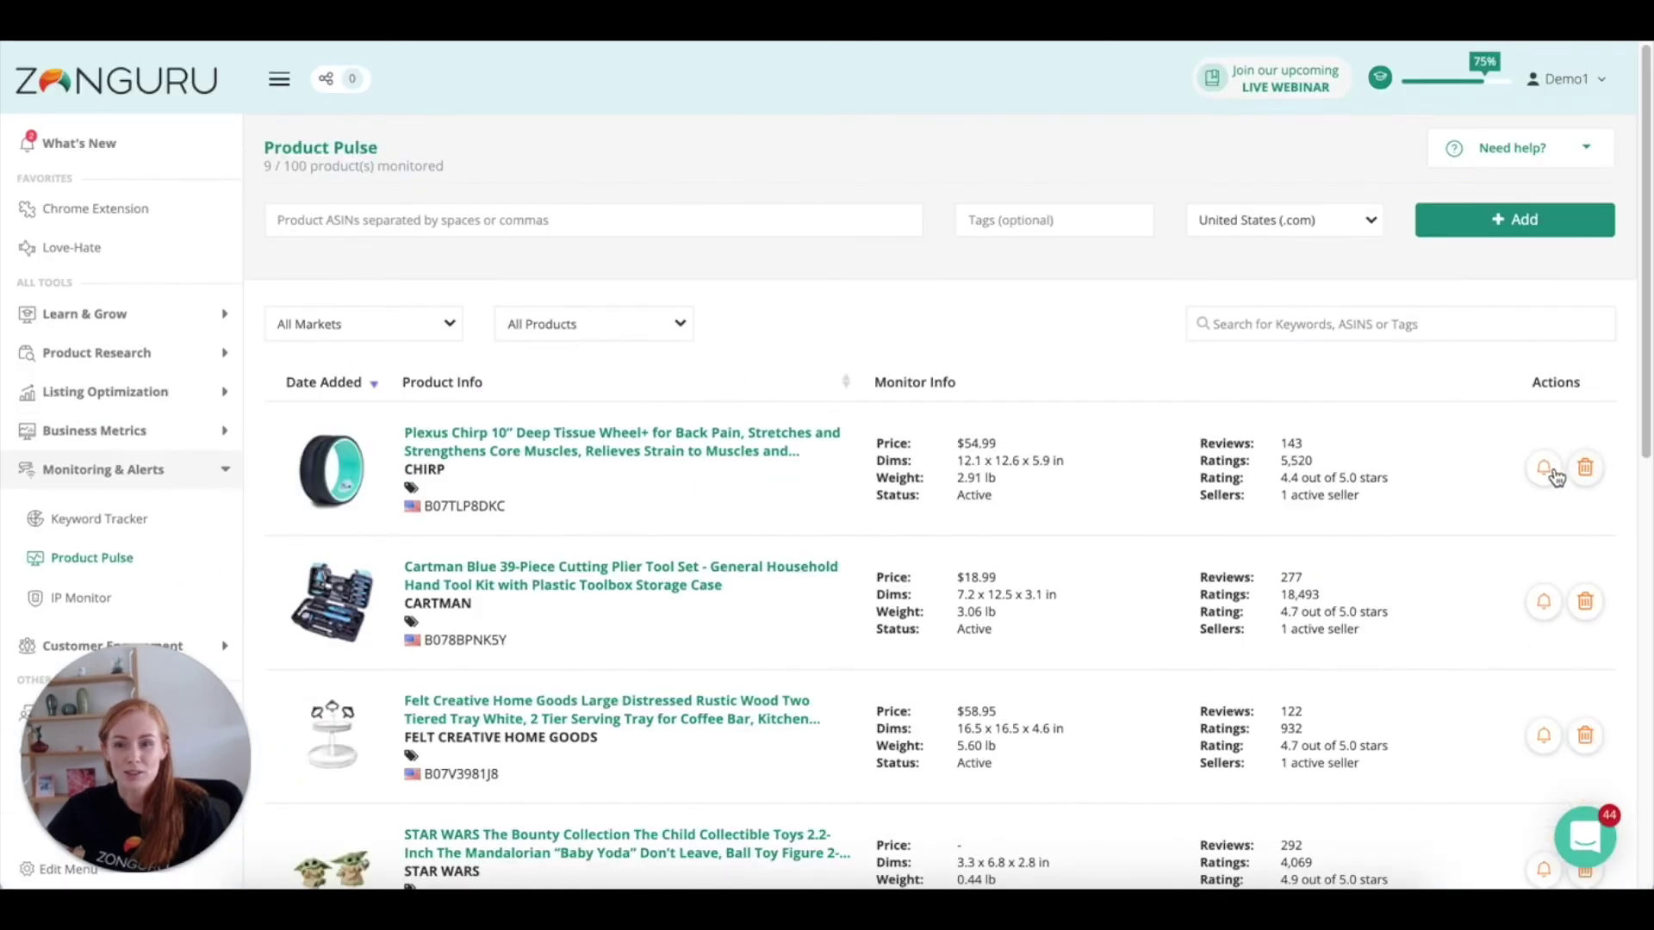
click(1544, 467)
scroll(798, 410, down, 5)
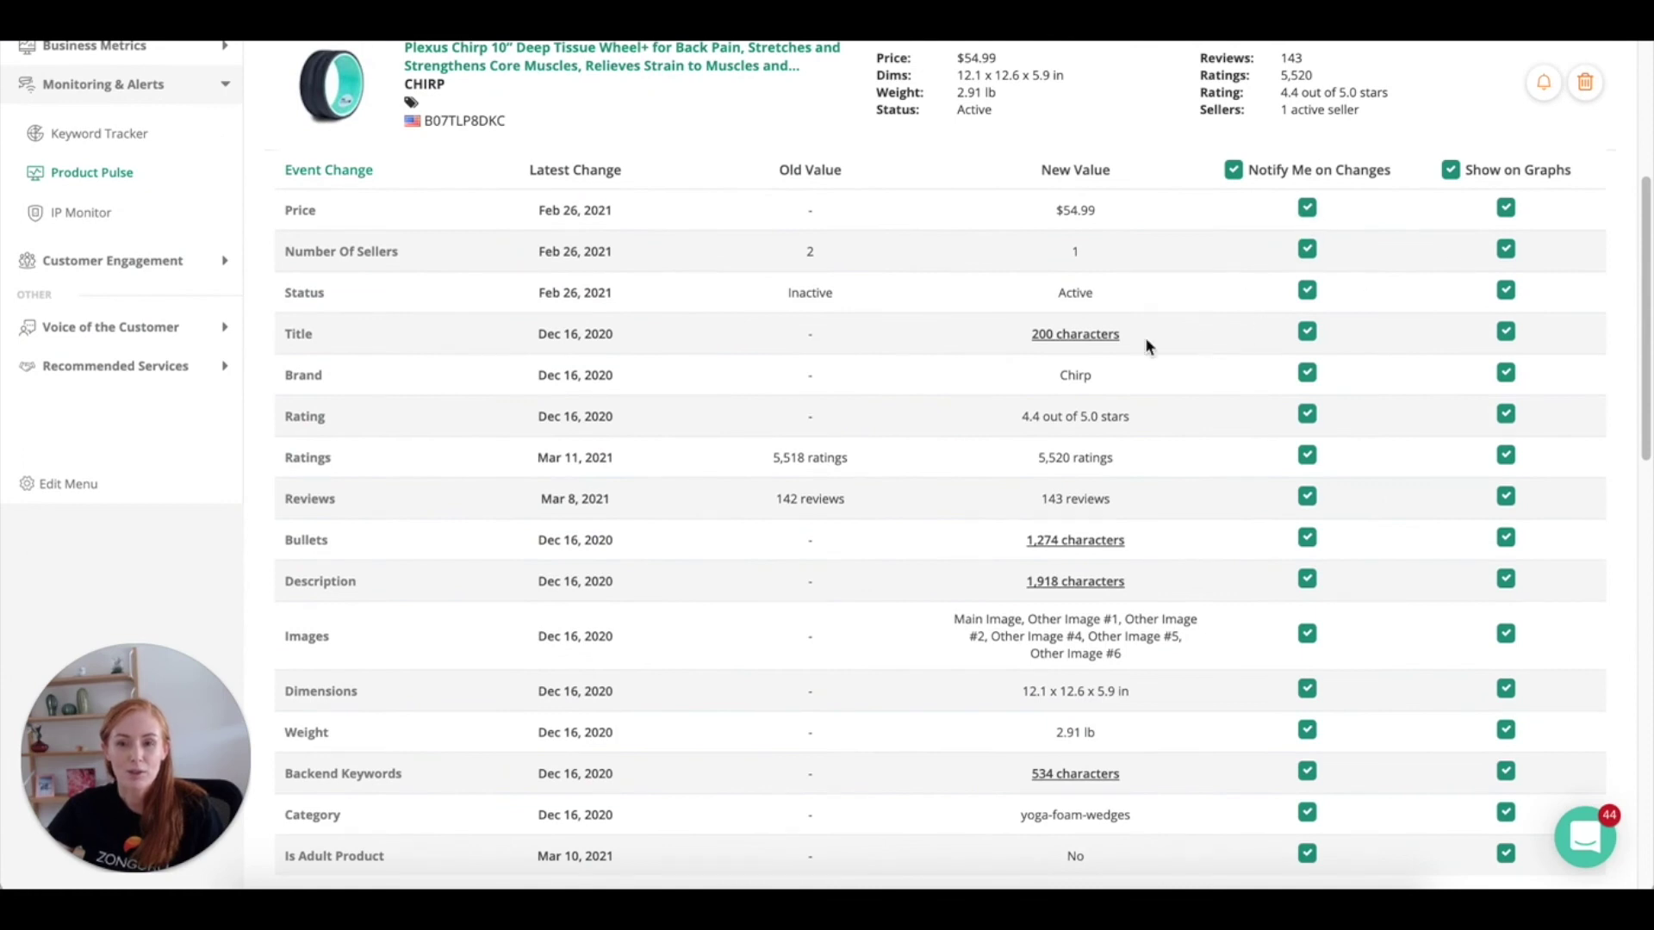
mouse_move(1095, 344)
scroll(1095, 345, down, 1)
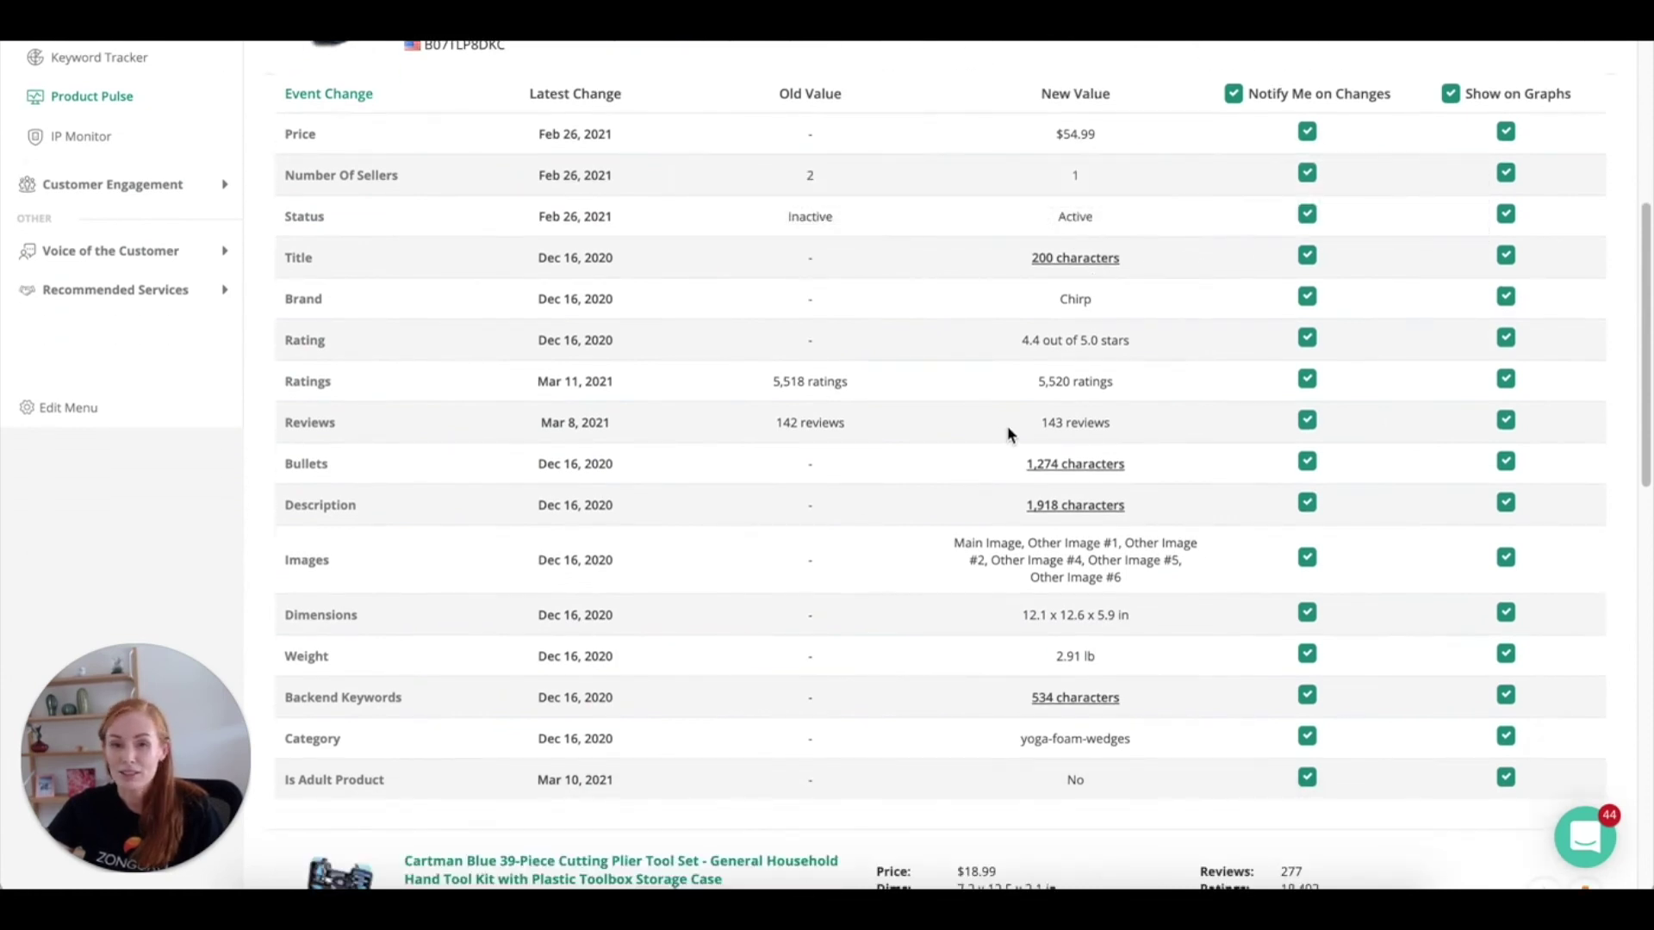
scroll(1008, 436, up, 1)
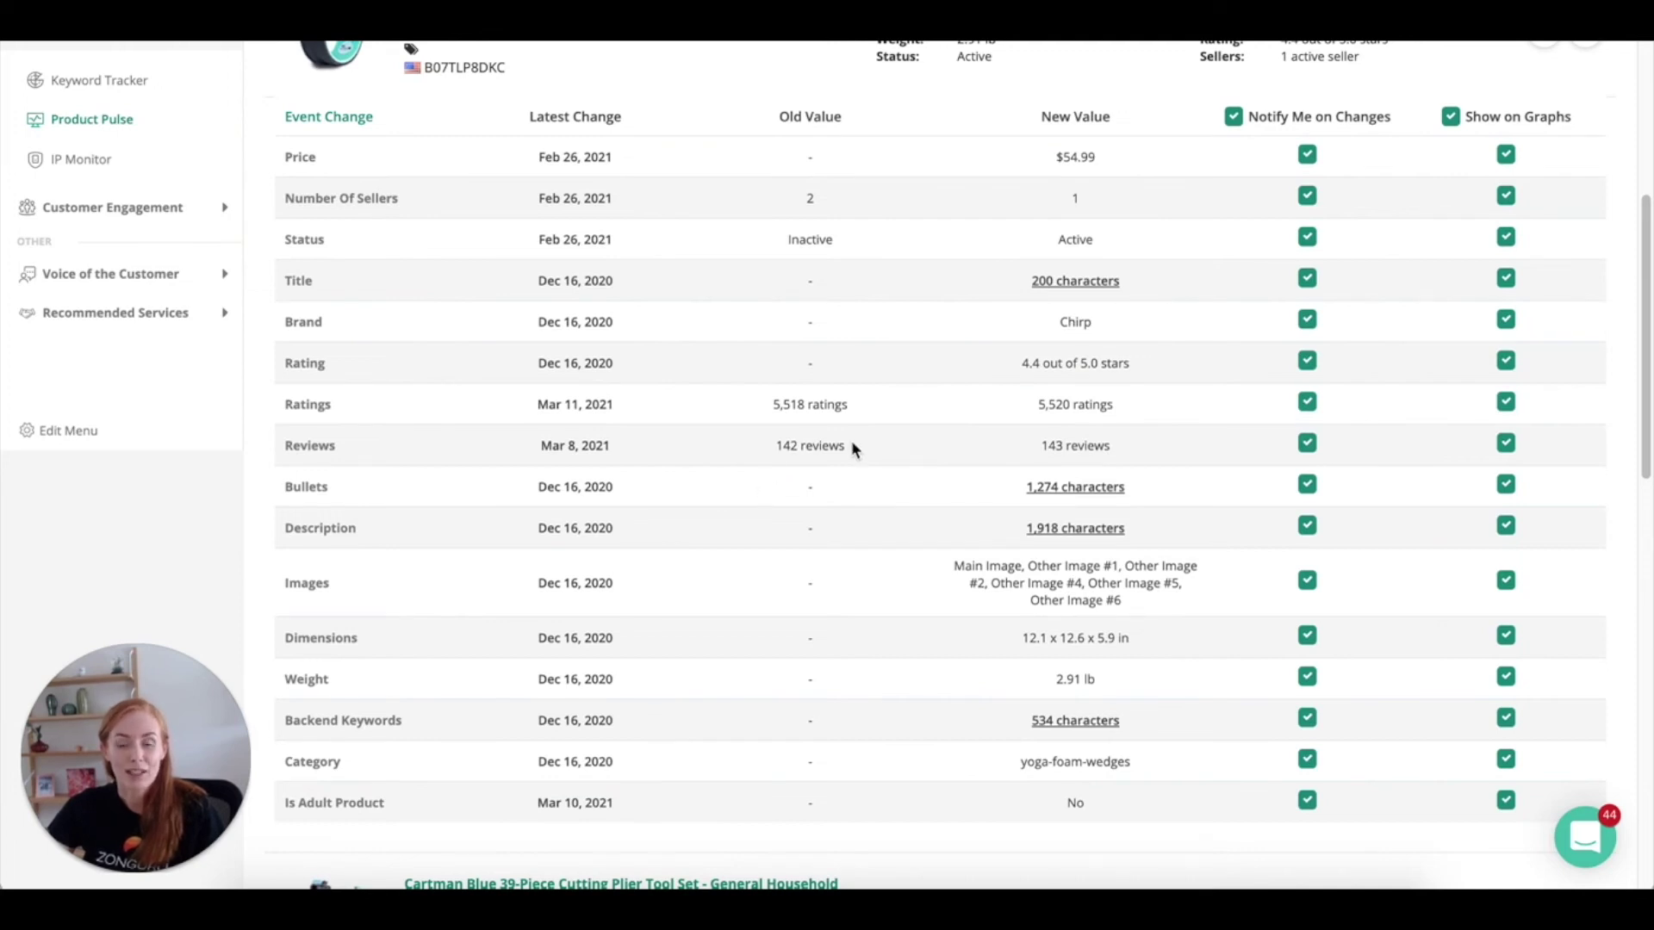
scroll(1343, 457, up, 2)
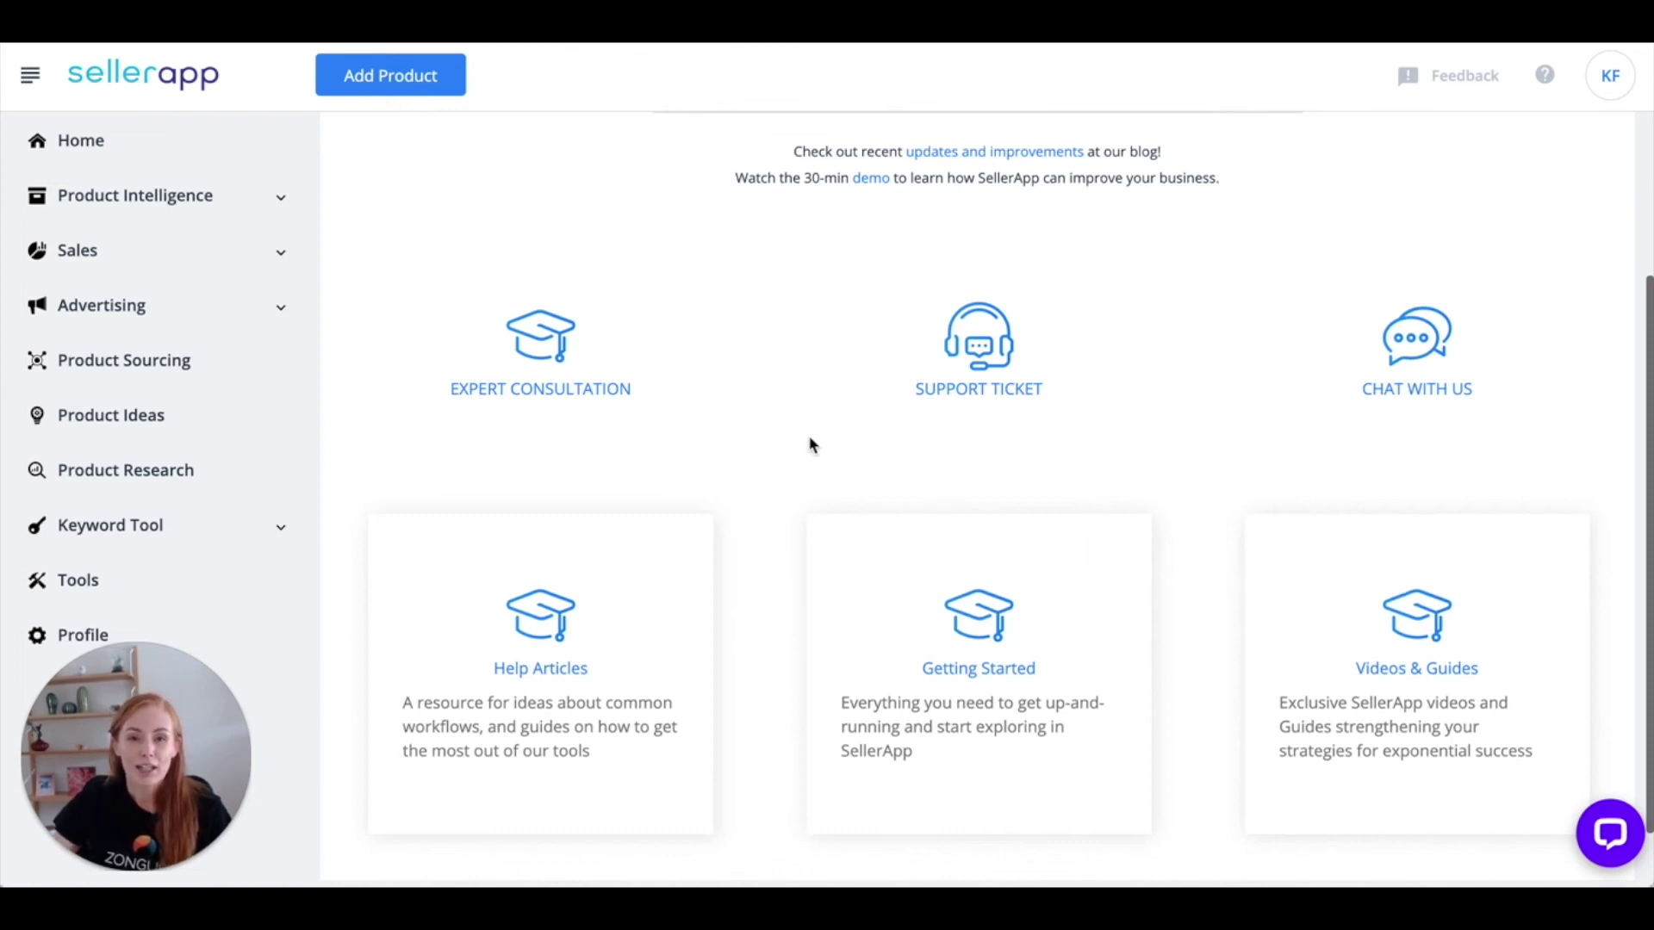
Review SellerApp's support resources and ZonGuru's page of live training sessions and replays
scroll(810, 444, up, 1)
scroll(786, 411, up, 3)
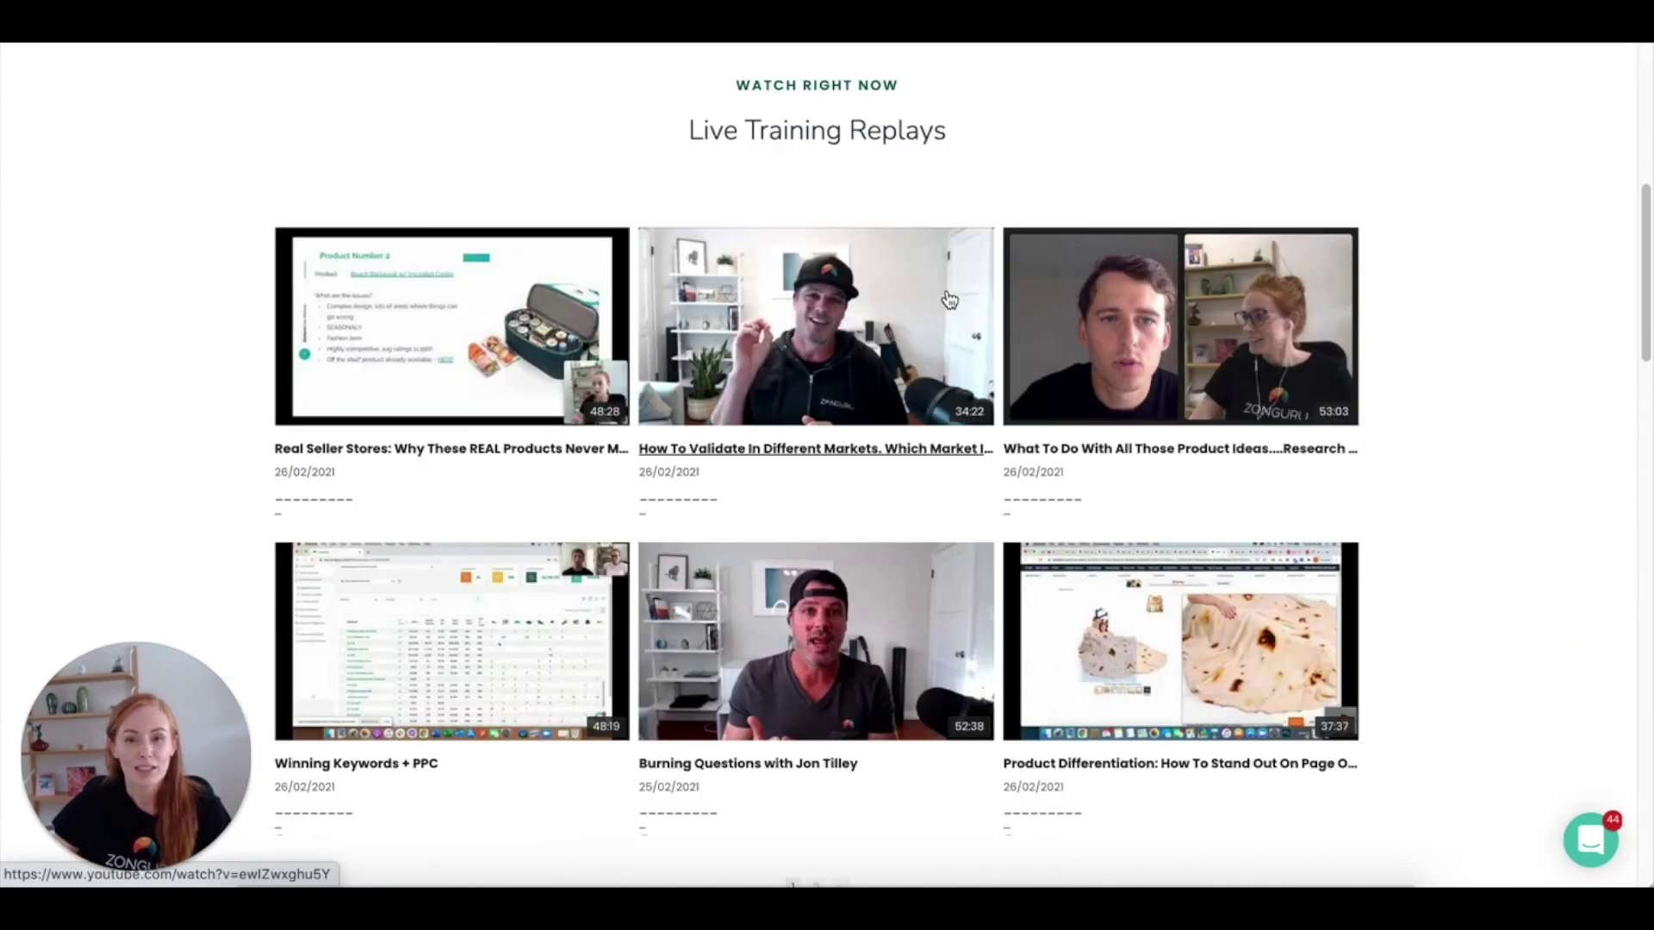
scroll(949, 299, up, 8)
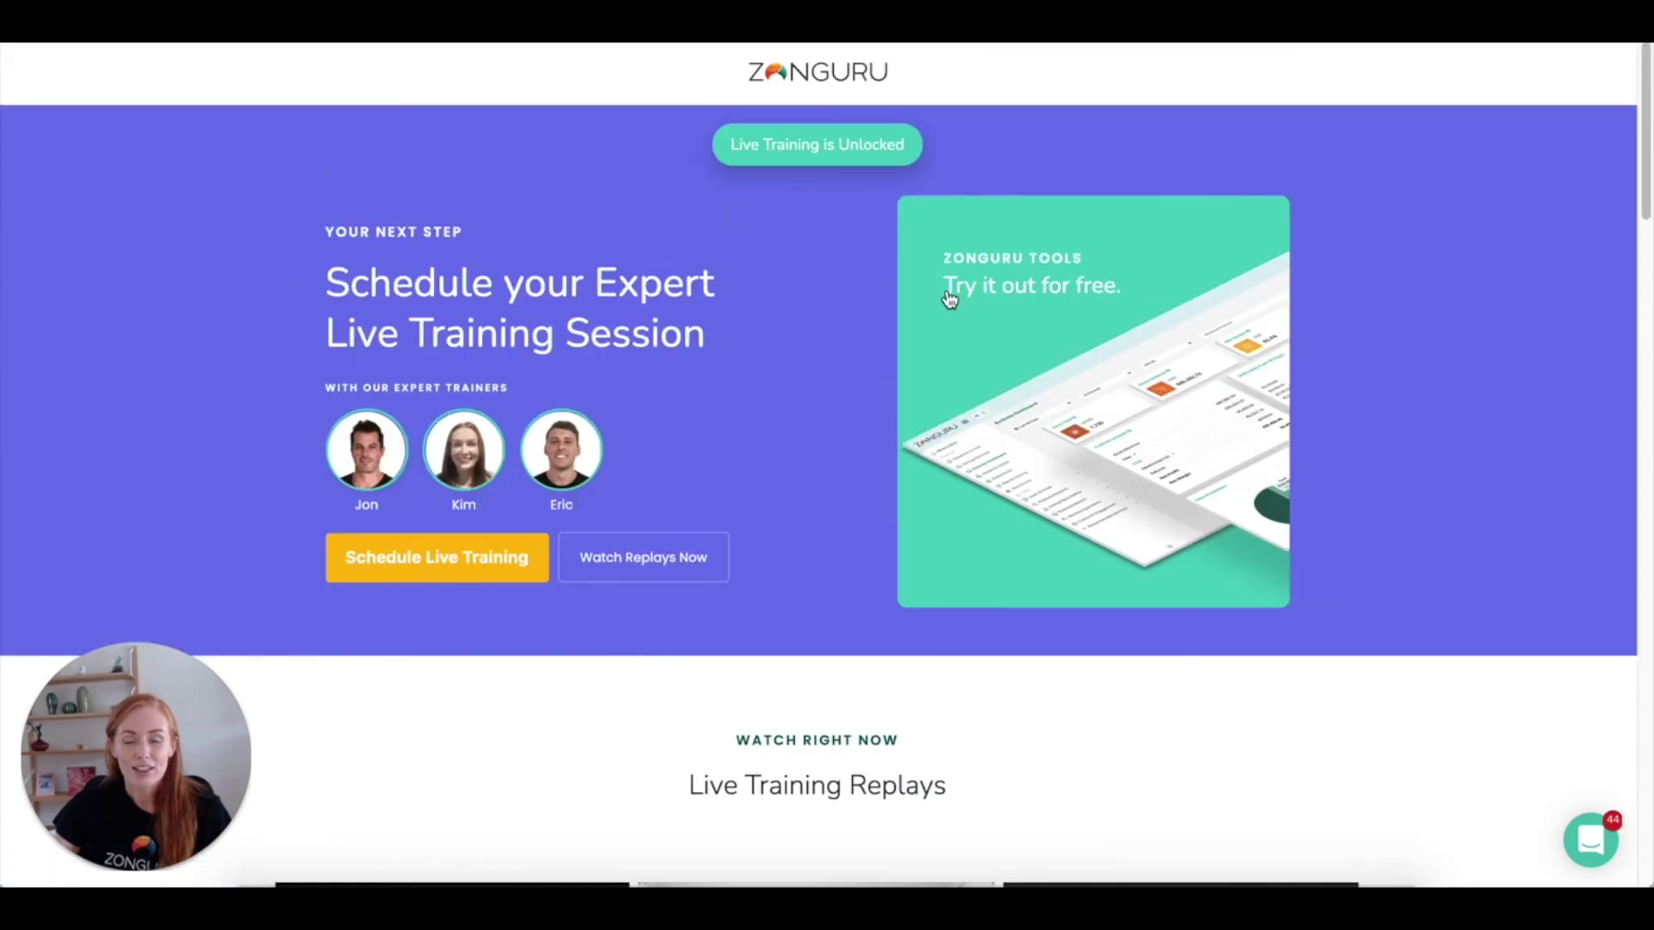
scroll(949, 299, down, 3)
scroll(949, 301, down, 5)
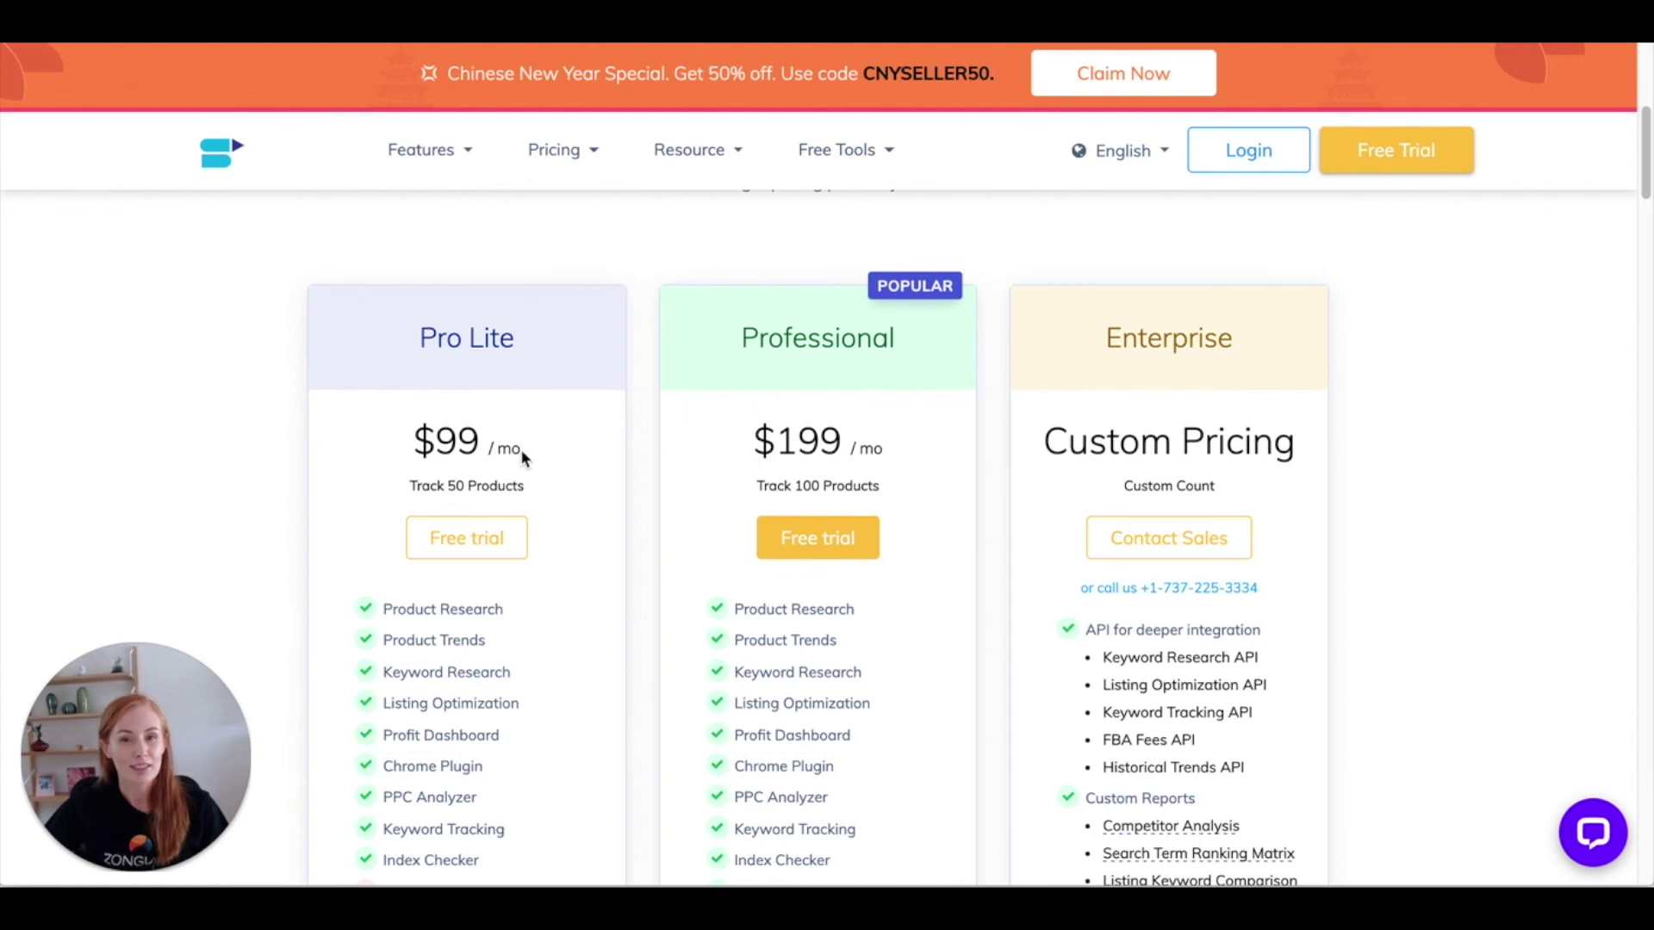
Compare the monthly prices and included features of SellerApp's Pro Lite, Professional and Enterprise plans
scroll(520, 449, down, 2)
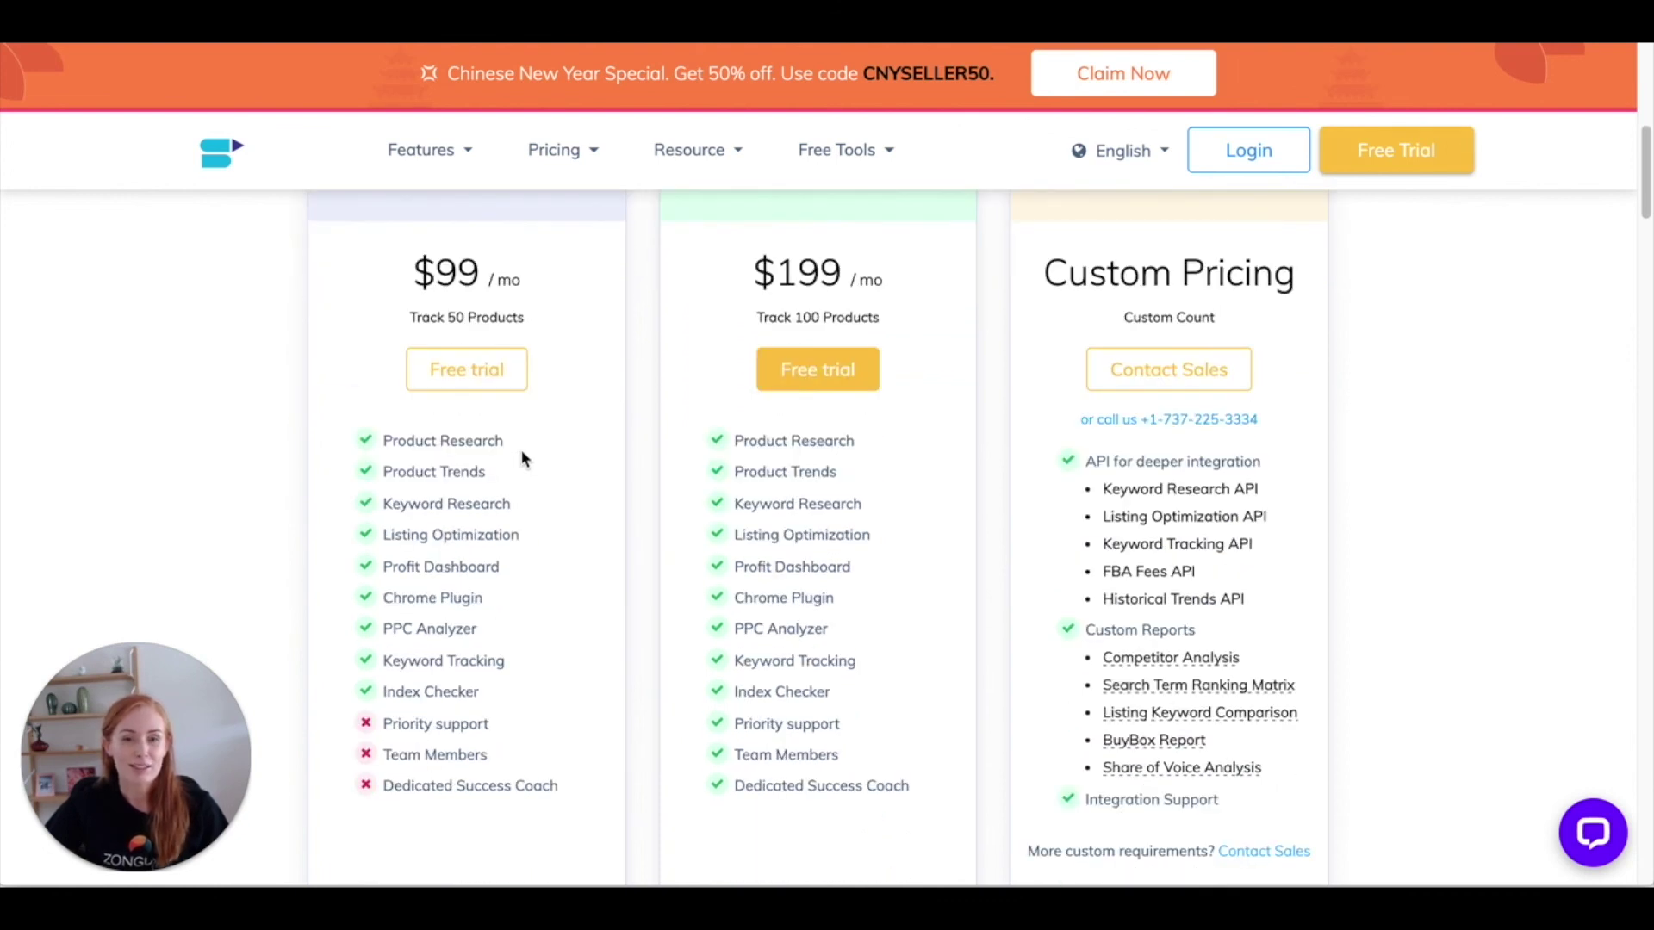
scroll(520, 449, up, 3)
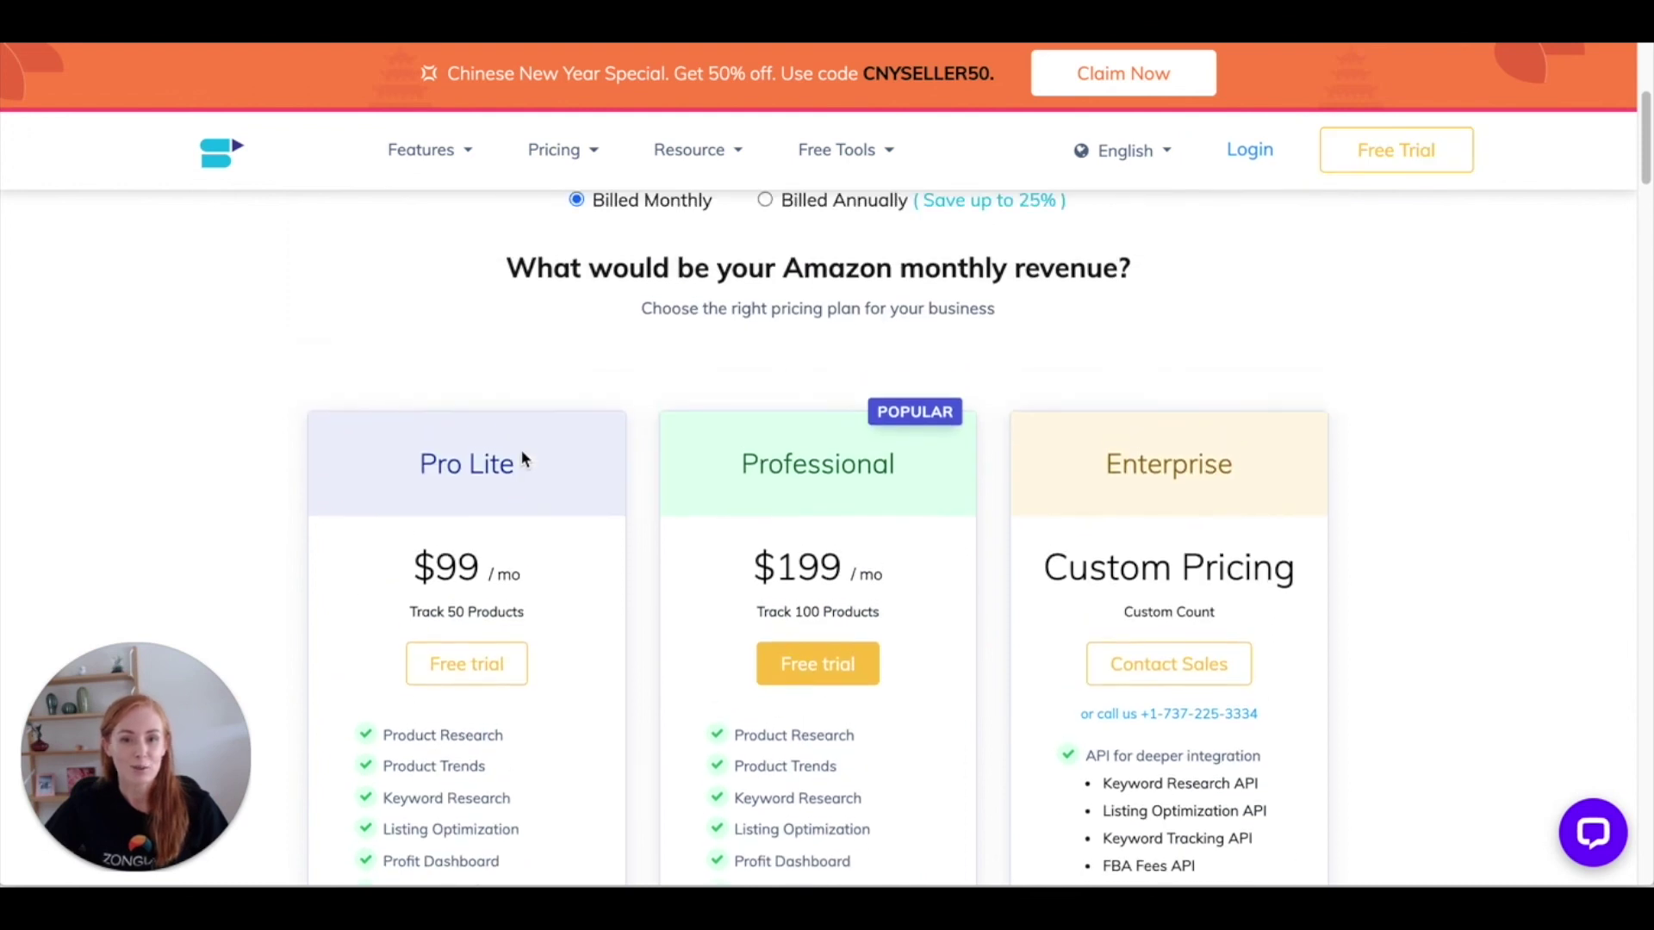
scroll(520, 450, down, 3)
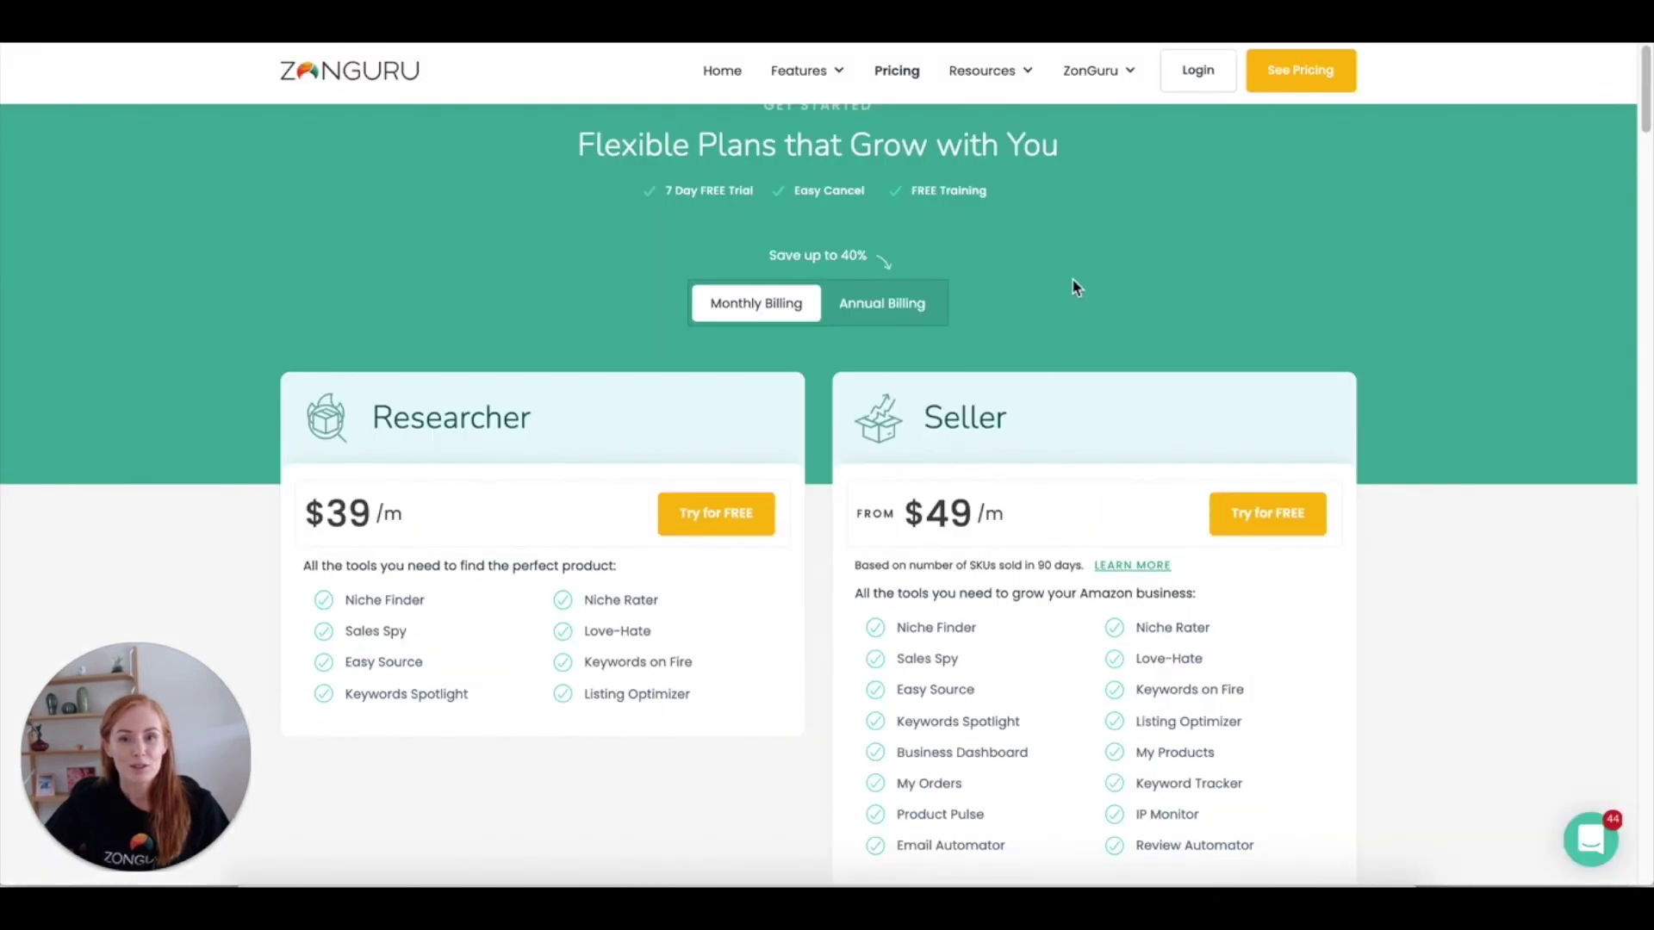